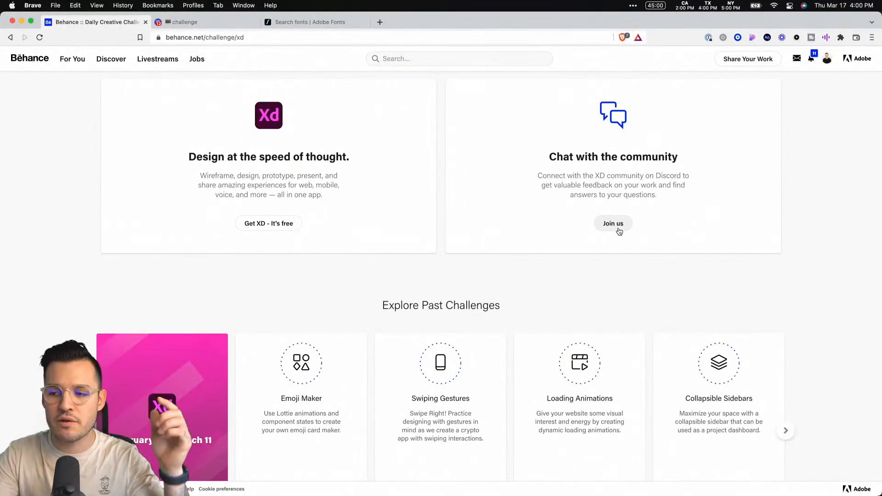
Open the XD community chat from the challenge page, switch to Adobe XD and read the Challenge Prompt text.
{"action": "left_click", "coordinate": [619, 231]}
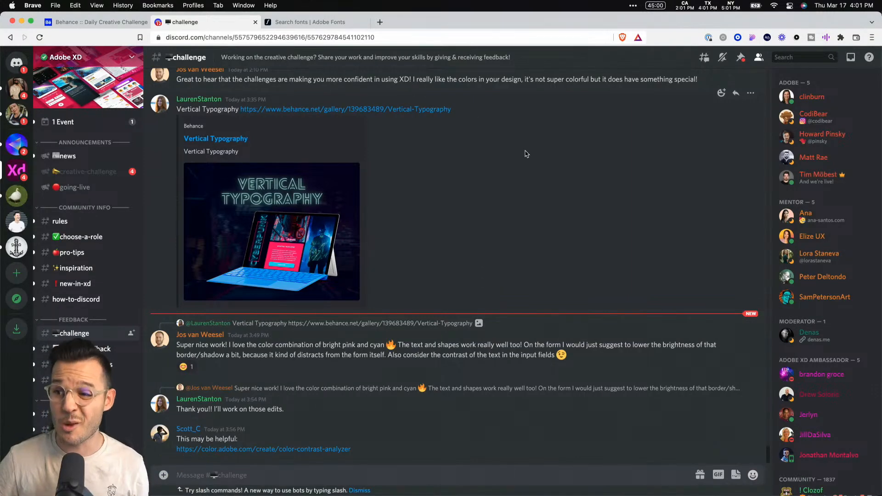
{"action": "key", "text": "ctrl+Right"}
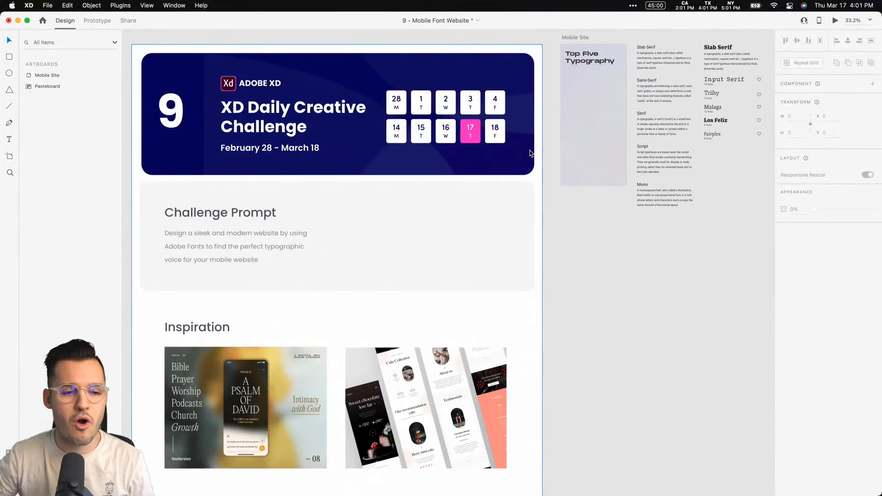
{"action": "key", "text": "z"}
{"action": "left_click_drag", "start_coordinate": [138, 203], "coordinate": [366, 293]}
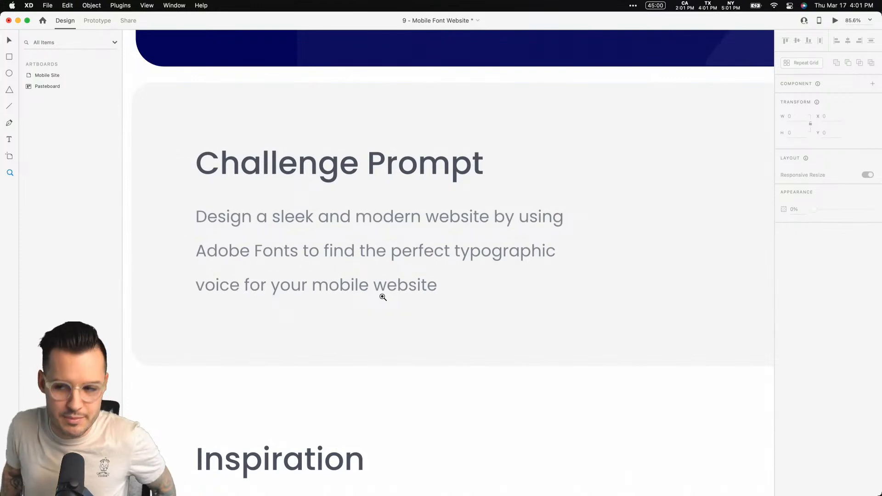
Review the inspiration images and the Resource Booklet section of the challenge brief.
{"action": "key", "text": "super+minus"}
{"action": "key", "text": "super+minus"}
{"action": "key", "text": "super+minus"}
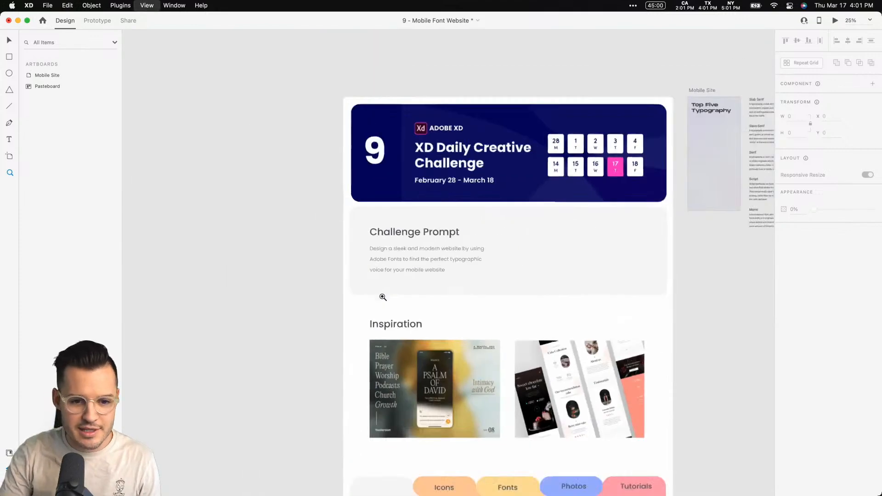
{"action": "key", "text": "v"}
{"action": "left_click_drag", "start_coordinate": [590, 353], "coordinate": [502, 196]}
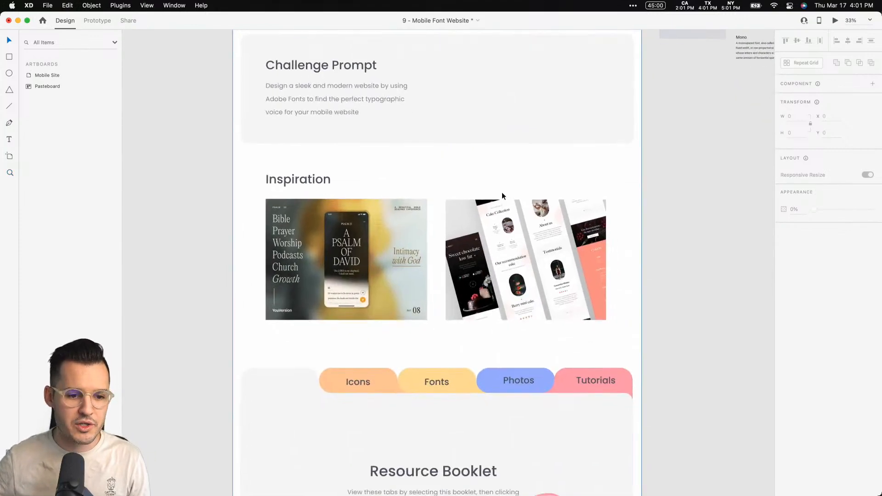
{"action": "scroll", "coordinate": [328, 221], "scroll_direction": "down", "scroll_amount": 5}
{"action": "scroll", "coordinate": [329, 221], "scroll_direction": "right", "scroll_amount": 3}
Select the resource booklet component and show its Icons Page, Fonts Page and Photos Page states in turn.
{"action": "left_click", "coordinate": [428, 250]}
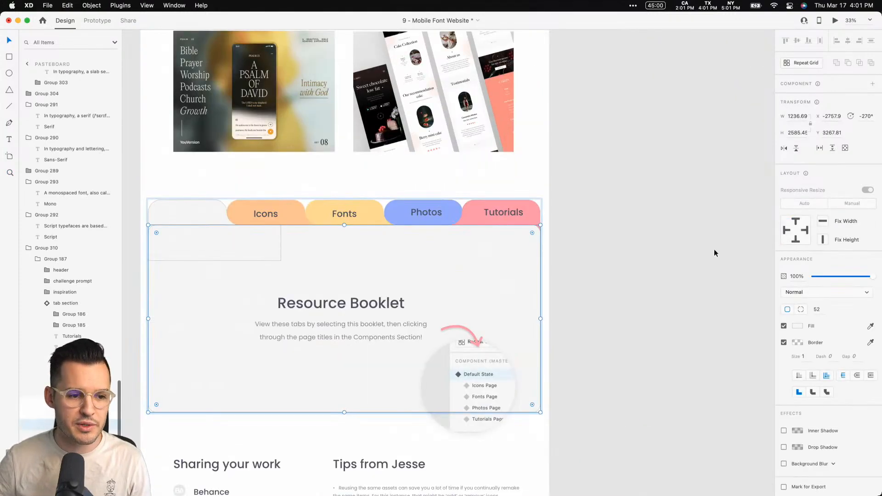
{"action": "double_click", "coordinate": [474, 252]}
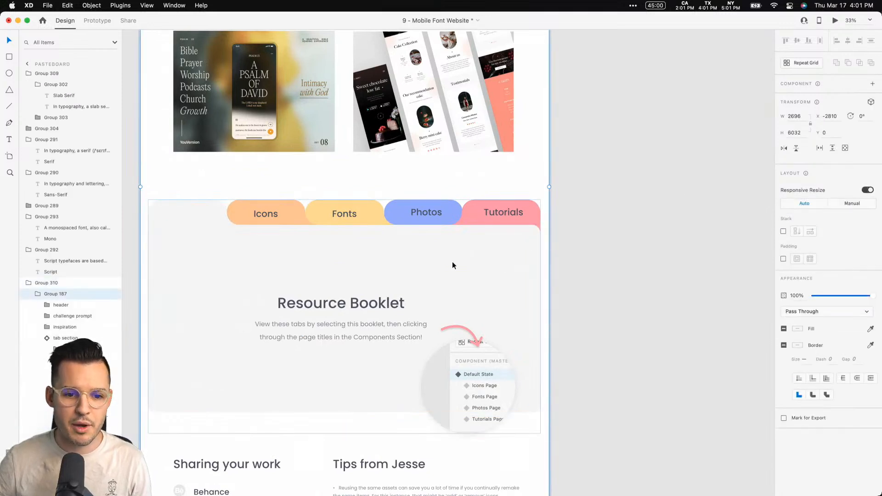
{"action": "left_click", "coordinate": [810, 110]}
{"action": "left_click", "coordinate": [811, 120]}
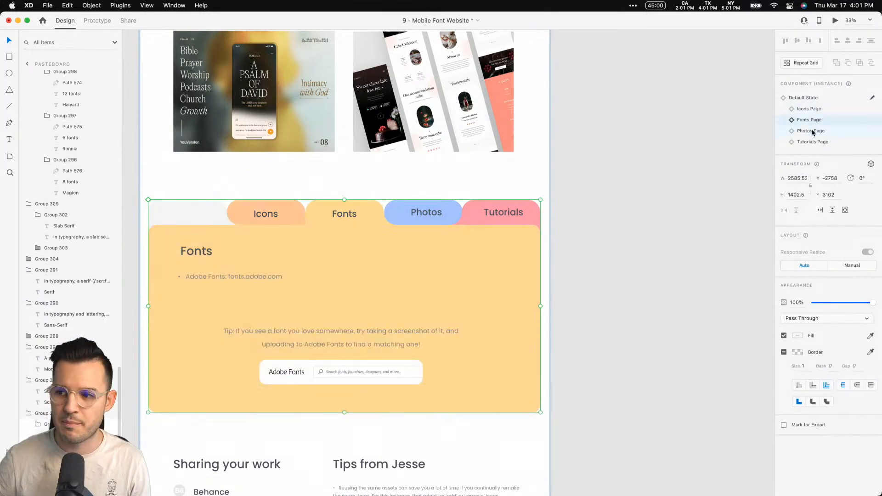
{"action": "left_click", "coordinate": [811, 131]}
Review the sharing and tips sections of the brief, and the Mobile Site artboard with its prepared typeface texts.
{"action": "left_click", "coordinate": [715, 124]}
{"action": "scroll", "coordinate": [643, 51], "scroll_direction": "down", "scroll_amount": 5}
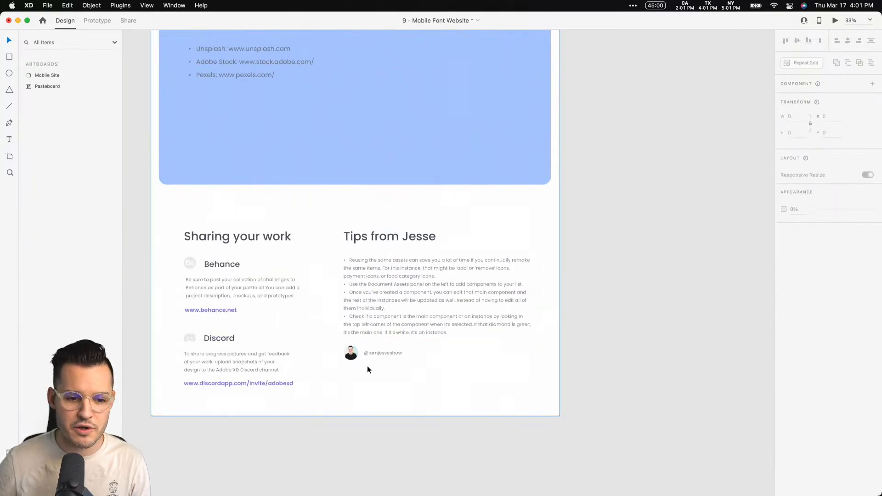
{"action": "left_click_drag", "start_coordinate": [701, 100], "coordinate": [582, 473]}
{"action": "left_click_drag", "start_coordinate": [553, 119], "coordinate": [462, 364]}
{"action": "left_click_drag", "start_coordinate": [332, 124], "coordinate": [557, 291]}
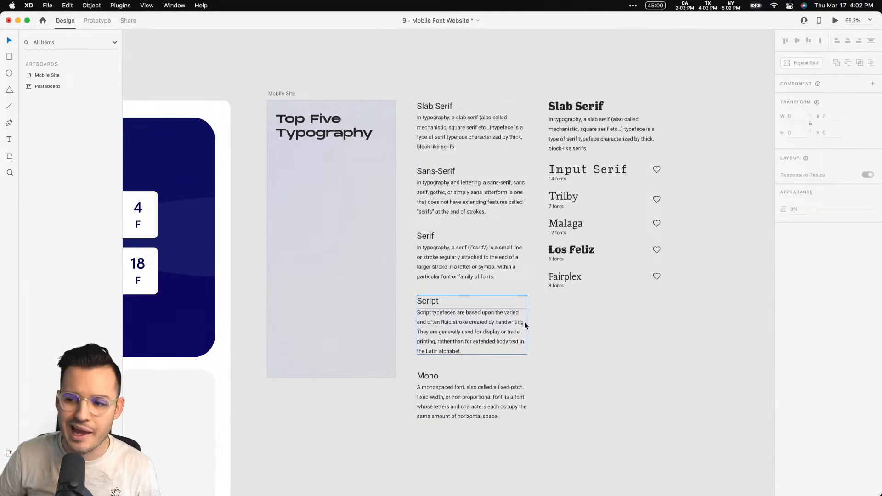
Switch to Adobe Fonts in the browser, preview the sample text "Mobile website" at size 66 and open the Best Choice family.
{"action": "key", "text": "ctrl+Left"}
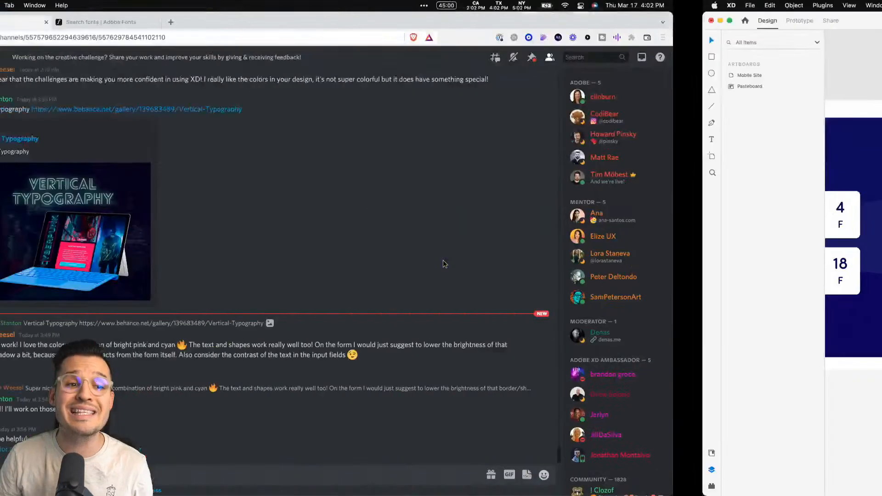
{"action": "left_click", "coordinate": [292, 23]}
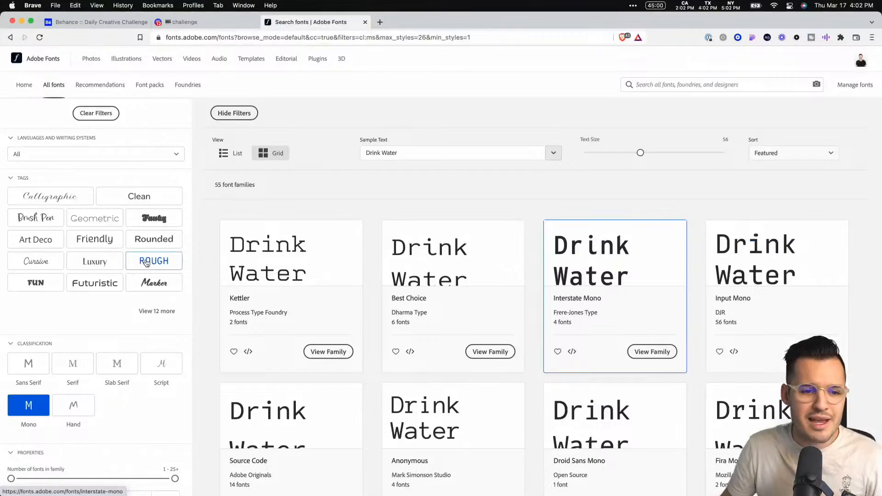
{"action": "left_click", "coordinate": [414, 152]}
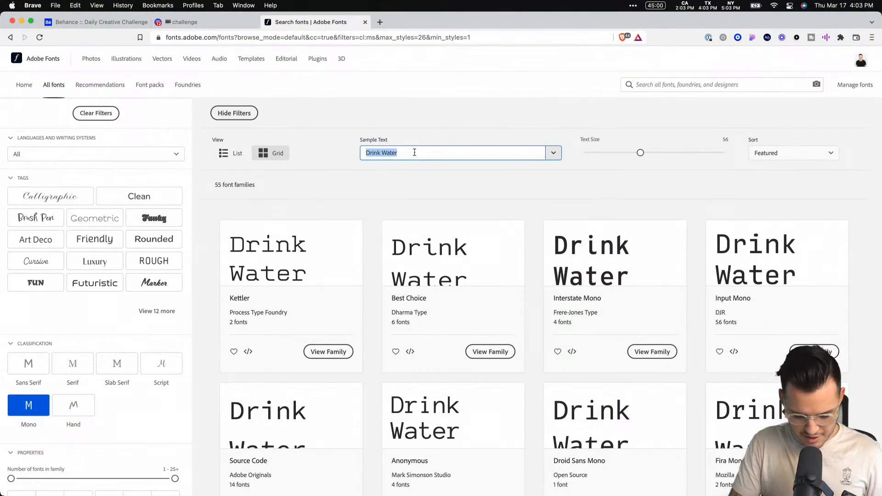
{"action": "type", "text": "Mobile"}
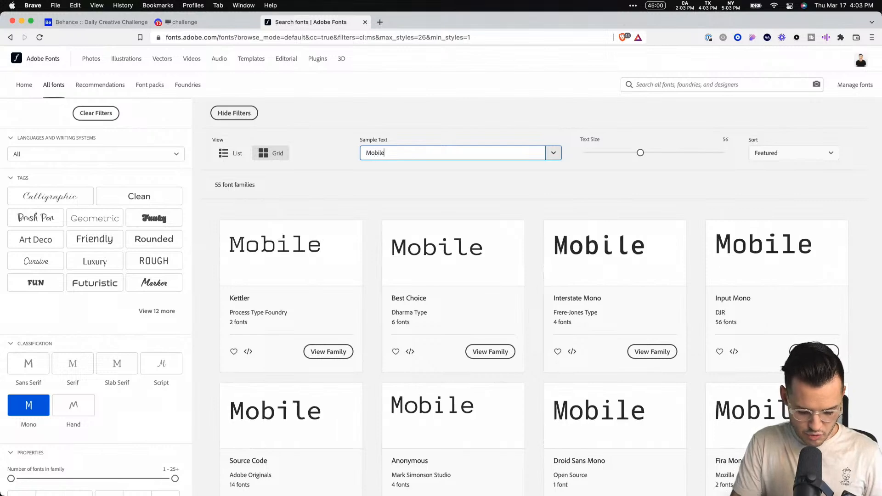
{"action": "type", "text": " website"}
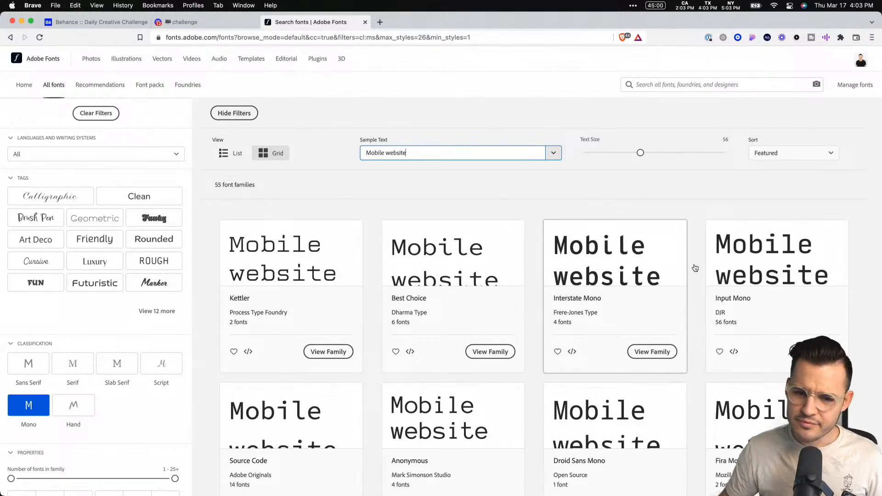
{"action": "mouse_move", "coordinate": [640, 152]}
{"action": "left_mouse_down"}
{"action": "mouse_move", "coordinate": [621, 153]}
{"action": "mouse_move", "coordinate": [653, 153]}
{"action": "left_mouse_up"}
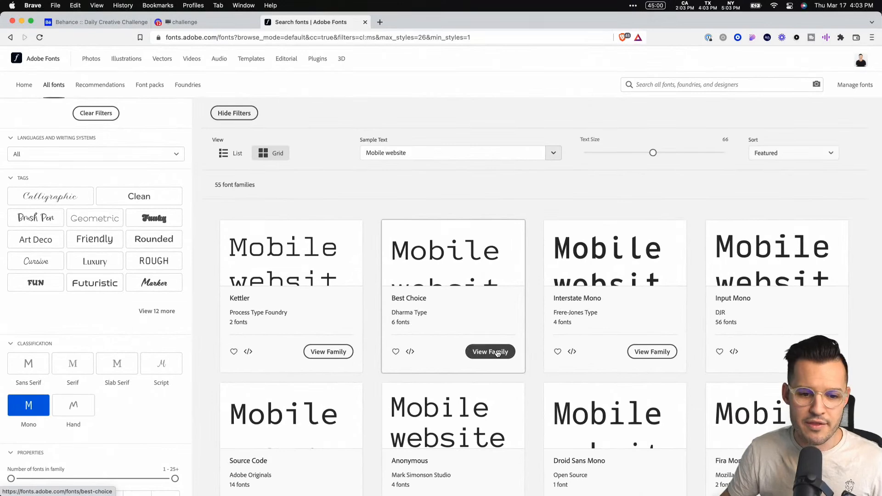
{"action": "left_click", "coordinate": [497, 352]}
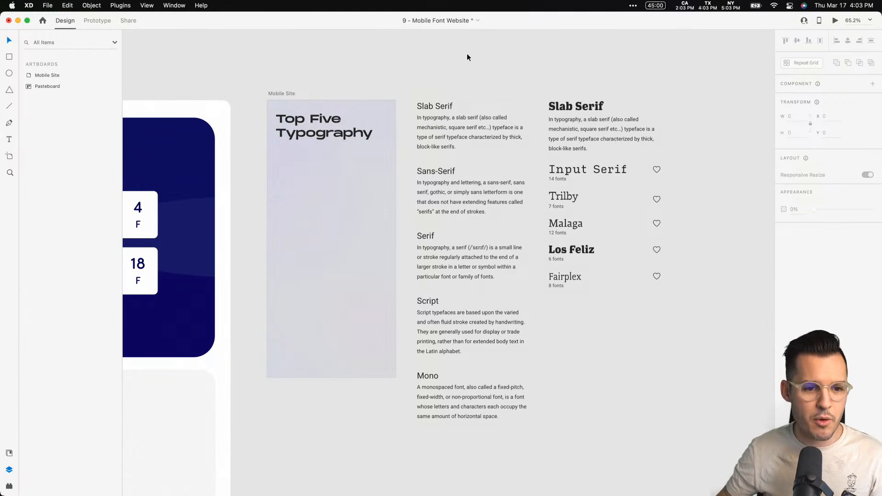
Save the Mobile Font Website document and inspect the Mobile Site artboard's heading at actual size.
{"action": "key", "text": "super+s"}
{"action": "scroll", "coordinate": [466, 68], "scroll_direction": "down", "scroll_amount": 1}
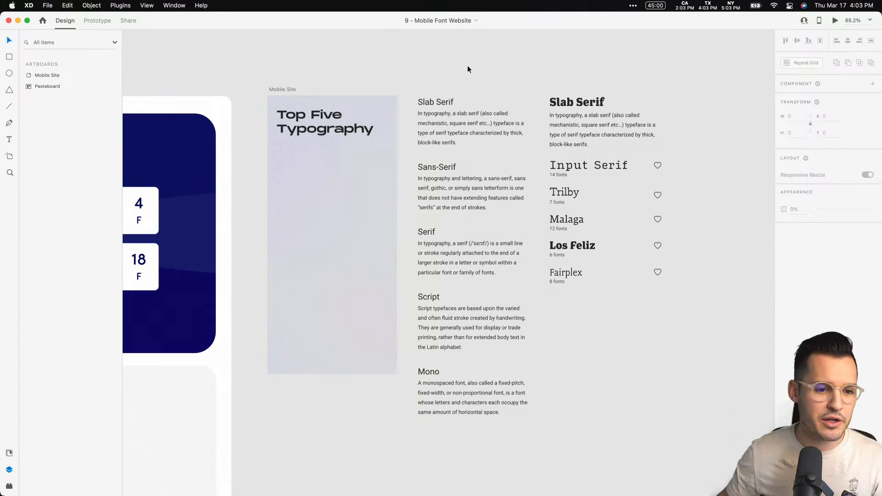
{"action": "left_click", "coordinate": [328, 129]}
{"action": "left_click_drag", "start_coordinate": [328, 129], "coordinate": [327, 129]}
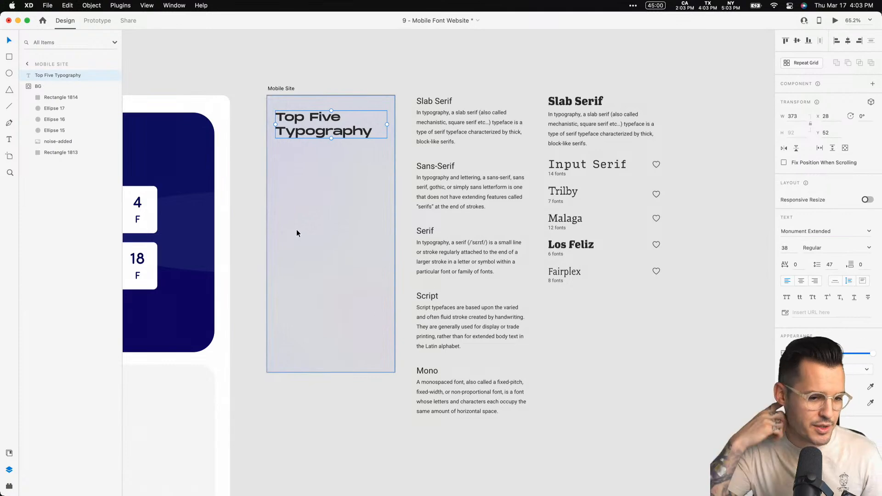
{"action": "key", "text": "super+1"}
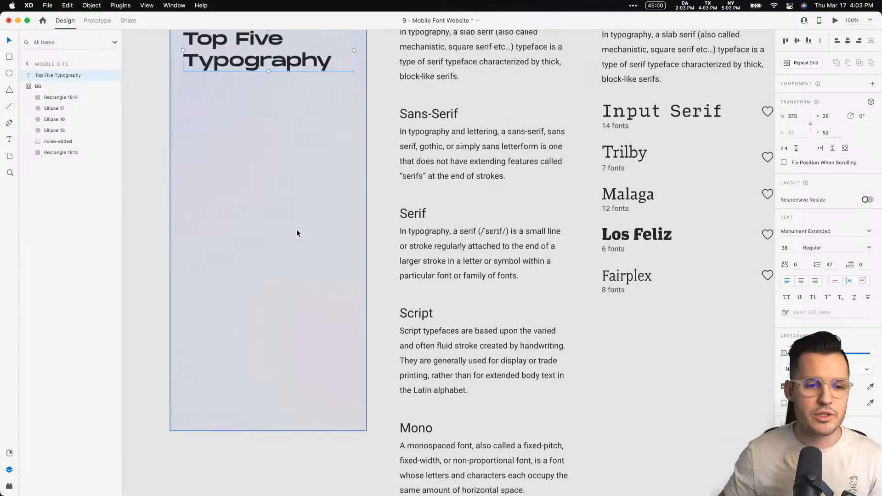
{"action": "scroll", "coordinate": [312, 206], "scroll_direction": "up", "scroll_amount": 4}
{"action": "left_click", "coordinate": [288, 71]}
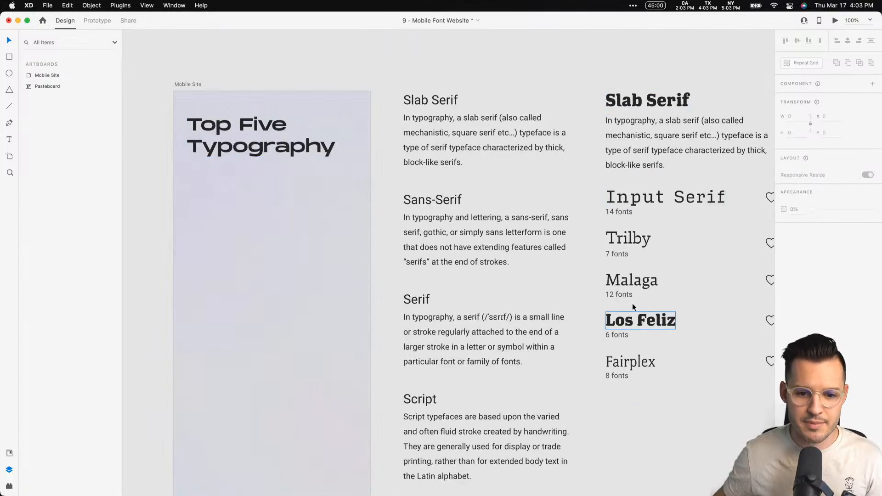
Copy the Los Feliz font name onto the Mobile Site artboard and replace its text with an auto-width "&".
{"action": "left_click", "coordinate": [638, 320], "text": "super"}
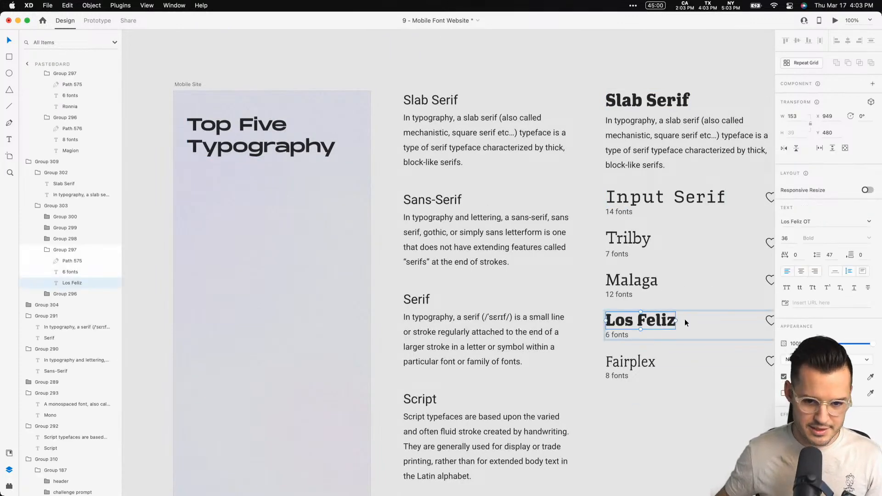
{"action": "left_click", "coordinate": [192, 84]}
{"action": "key", "text": "super+v"}
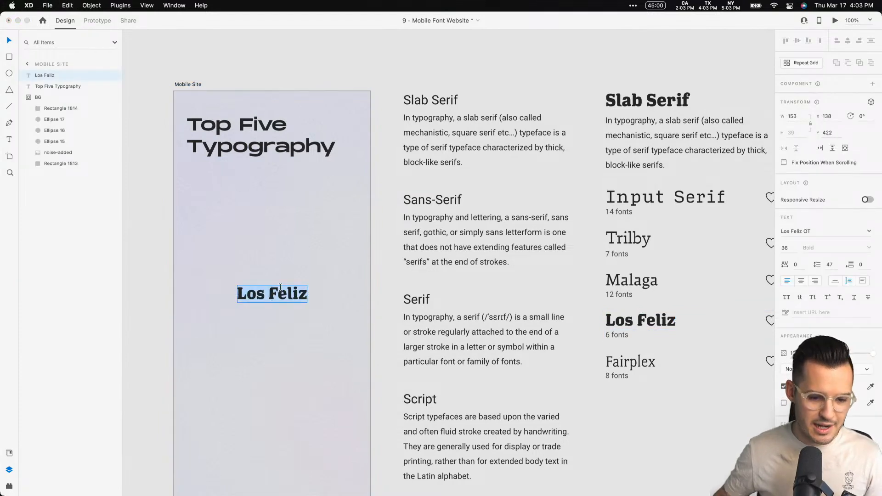
{"action": "type", "text": "&"}
{"action": "key", "text": "Escape"}
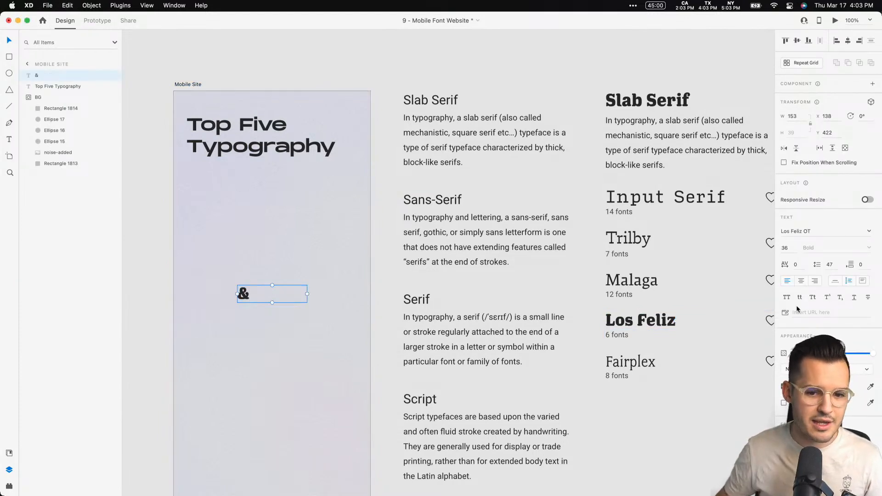
{"action": "left_click", "coordinate": [833, 281]}
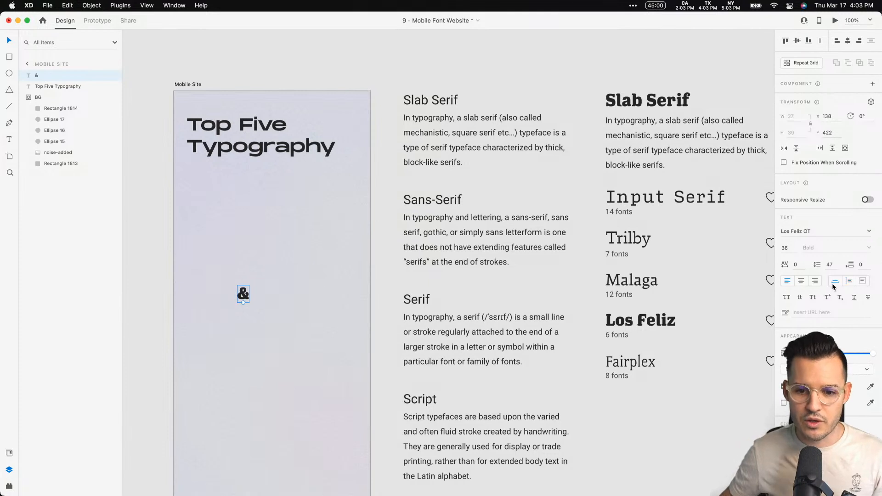
Set the ampersand's font to Lust Script.
{"action": "left_click", "coordinate": [819, 228]}
{"action": "key", "text": "Down"}
{"action": "key", "text": "Down"}
{"action": "key", "text": "Down"}
{"action": "key", "text": "Down"}
{"action": "key", "text": "Down"}
{"action": "key", "text": "Down"}
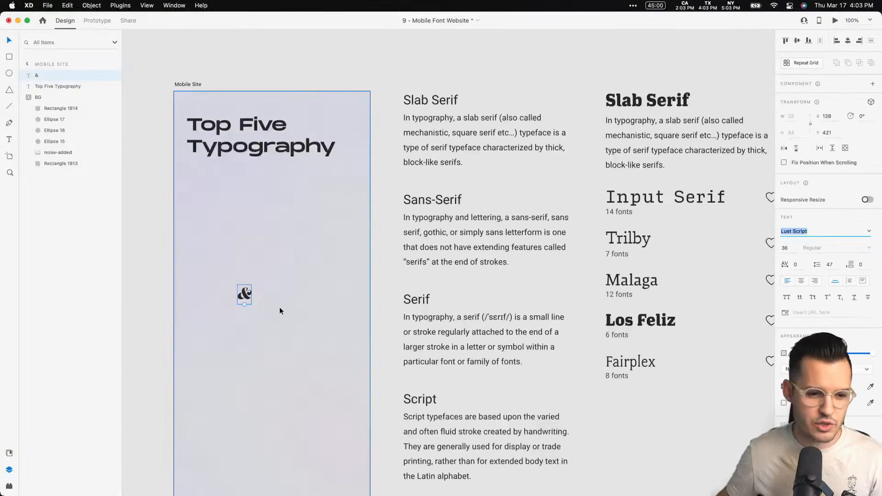
Enlarge the ampersand to about font size 251 and move it below the heading, to about X 143, Y 251.
{"action": "left_click_drag", "start_coordinate": [244, 304], "coordinate": [257, 427]}
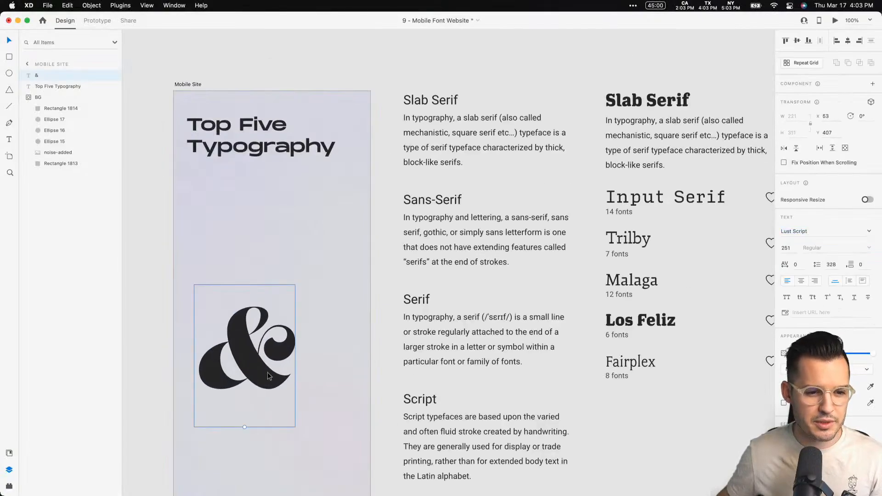
{"action": "left_click_drag", "start_coordinate": [256, 393], "coordinate": [302, 315]}
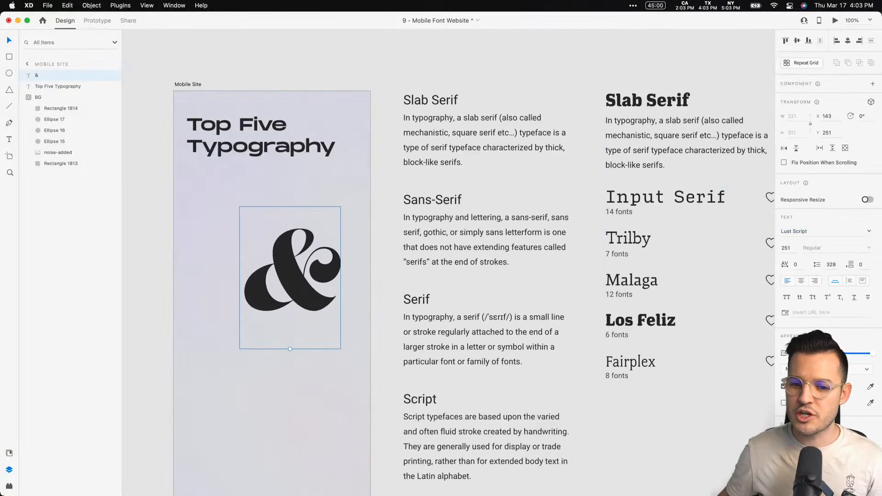
Try different blend modes on the ampersand until it blends into the background, and lower its opacity to 20%.
{"action": "left_click", "coordinate": [866, 369]}
{"action": "left_click", "coordinate": [857, 417]}
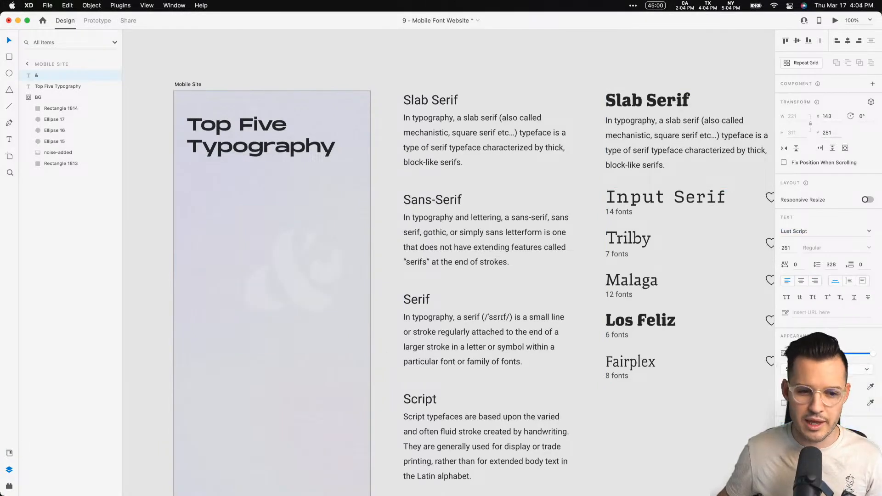
{"action": "left_click", "coordinate": [827, 369]}
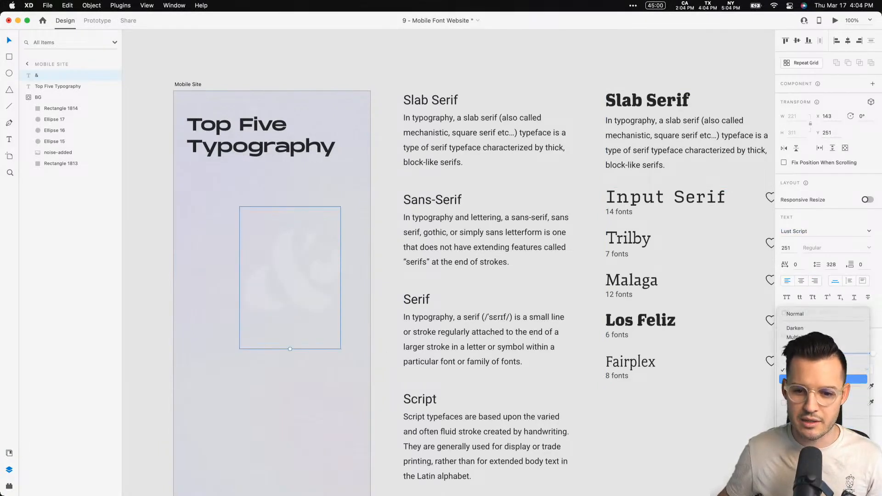
{"action": "left_click", "coordinate": [826, 378]}
{"action": "left_click", "coordinate": [827, 370]}
{"action": "left_click", "coordinate": [827, 384]}
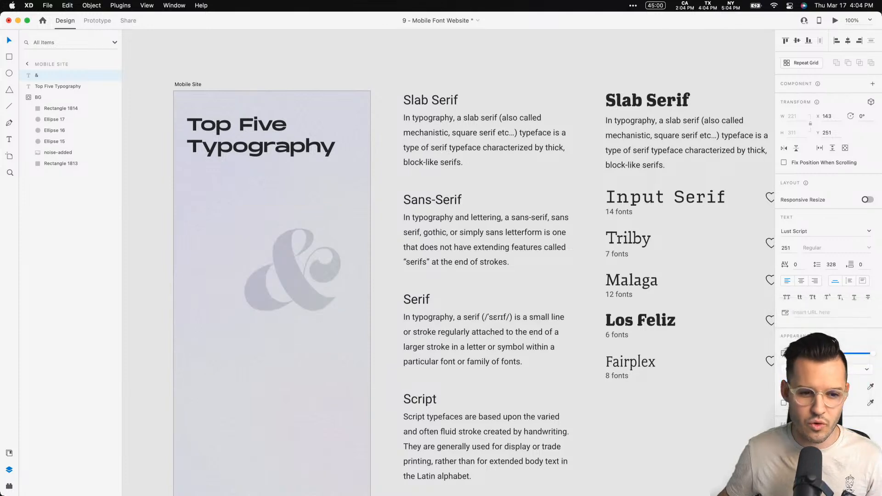
{"action": "key", "text": "2"}
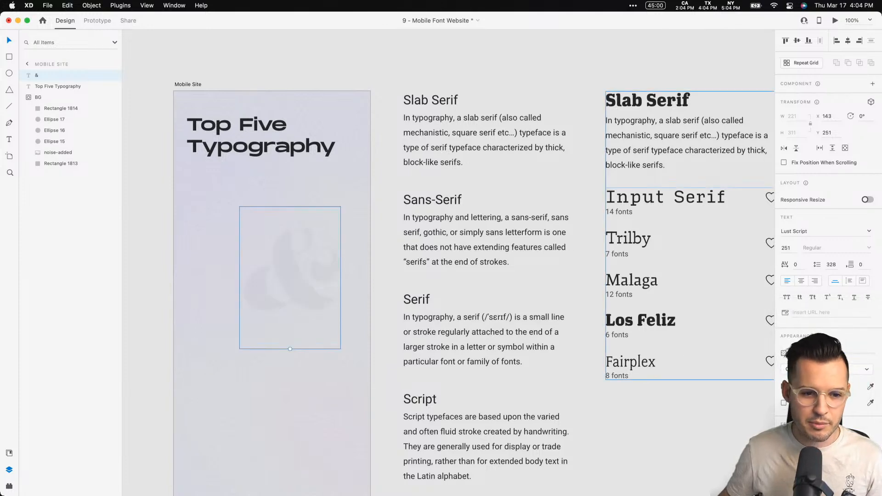
Place the ampersand in the upper-right corner of the Mobile Site artboard, partly behind the heading and clipped at the artboard's edges.
{"action": "left_click_drag", "start_coordinate": [295, 317], "coordinate": [345, 176]}
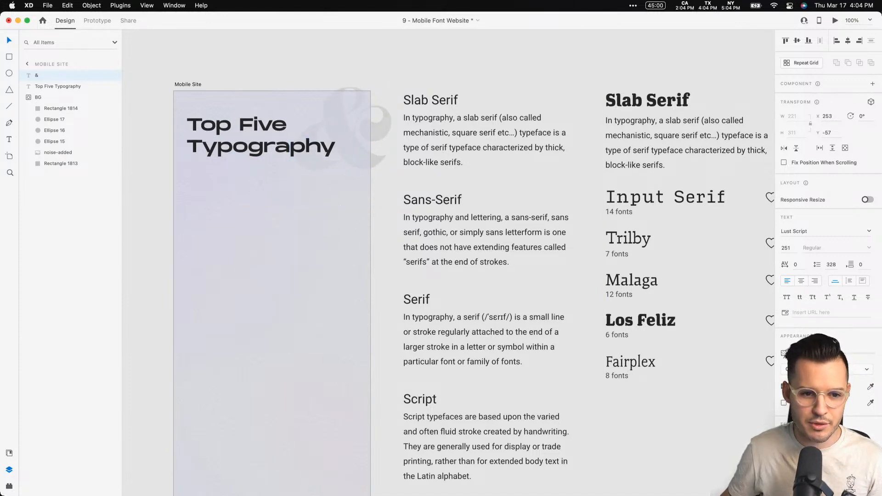
{"action": "key", "text": "Delete"}
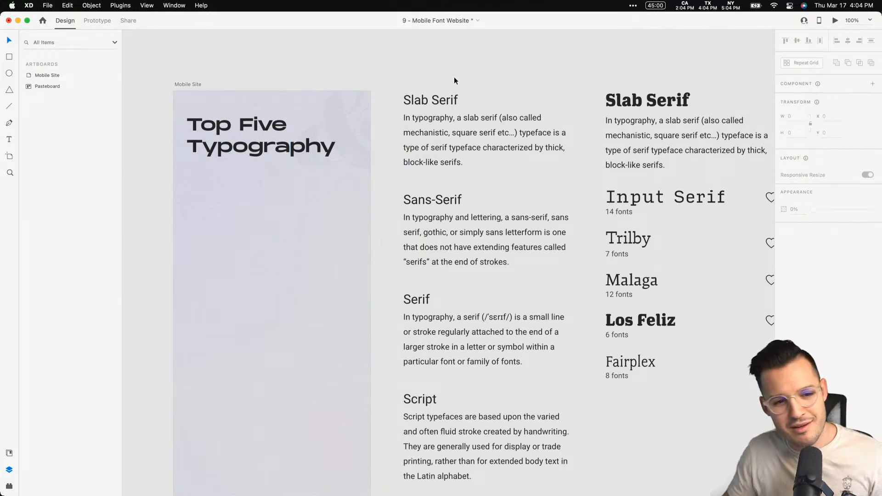
{"action": "scroll", "coordinate": [414, 202], "scroll_direction": "down", "scroll_amount": 2}
{"action": "scroll", "coordinate": [413, 202], "scroll_direction": "left", "scroll_amount": 2}
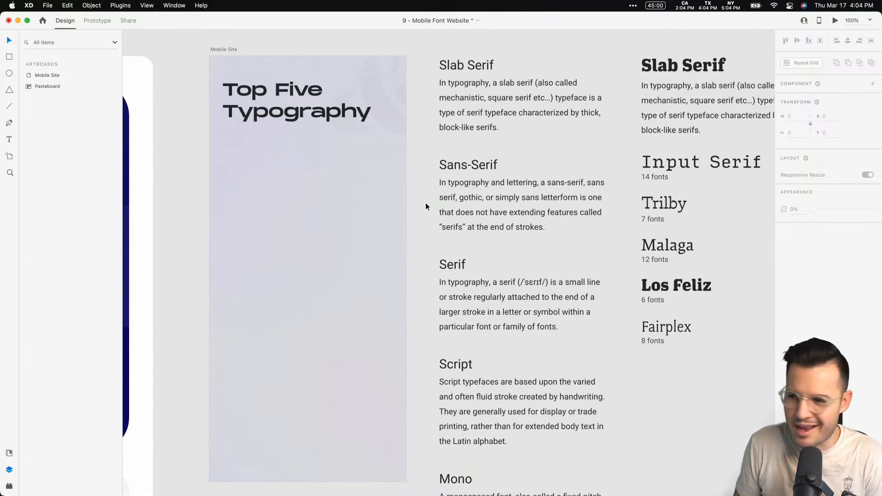
Extend the heading text with a third line so it reads "Top Five Typography & Fonts".
{"action": "double_click", "coordinate": [283, 98]}
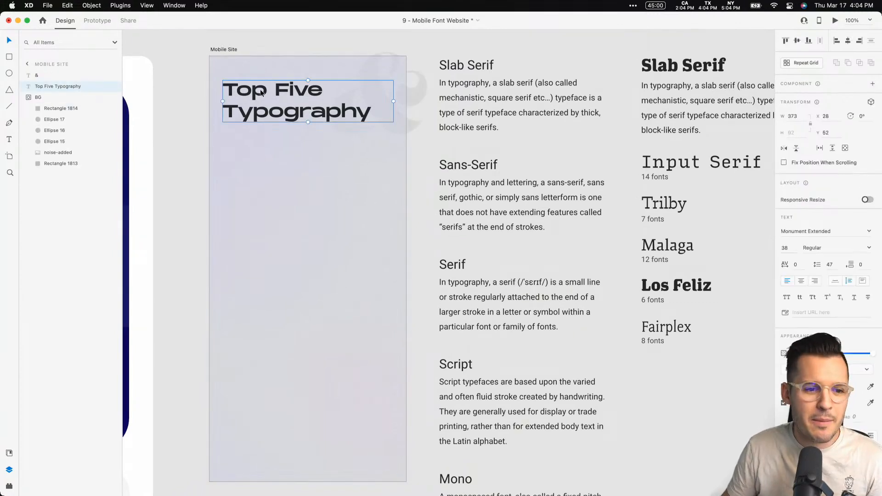
{"action": "double_click", "coordinate": [319, 109]}
{"action": "left_click", "coordinate": [365, 115]}
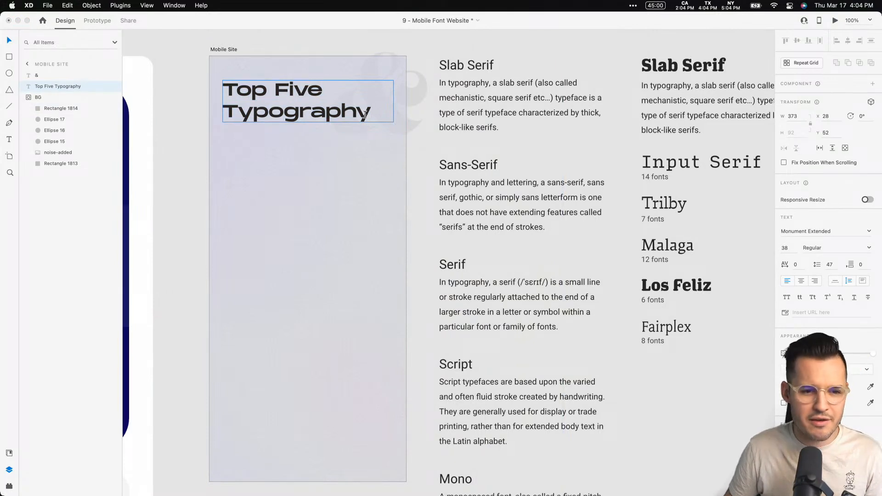
{"action": "type", "text": "& fonts"}
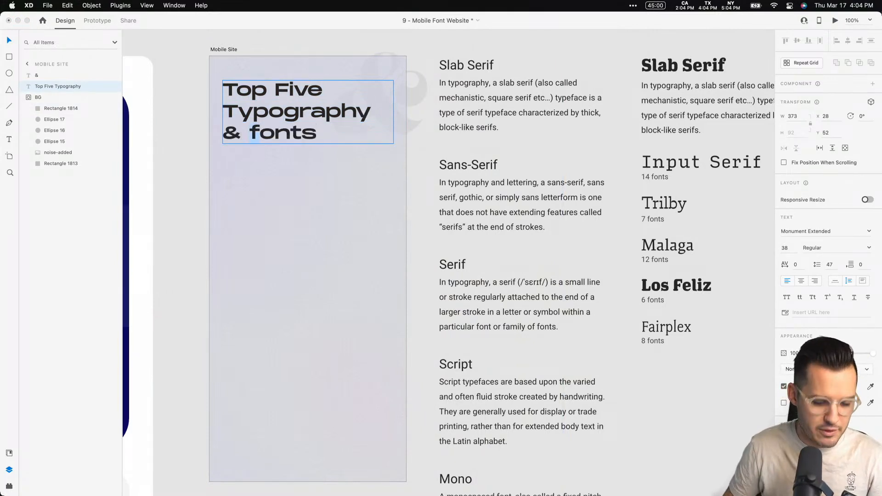
{"action": "key", "text": "BackSpace"}
{"action": "type", "text": "F"}
{"action": "key", "text": "Escape"}
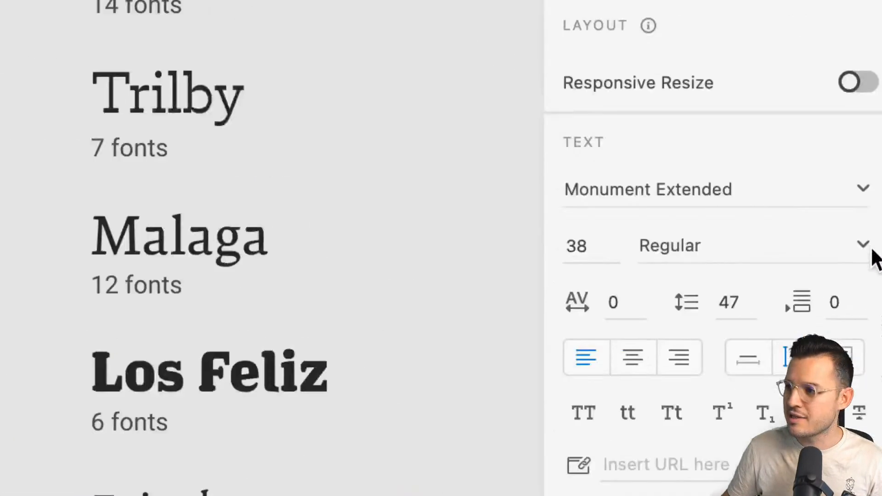
Try the Ultrabold weight on the heading, and return it to Regular.
{"action": "left_click", "coordinate": [870, 250]}
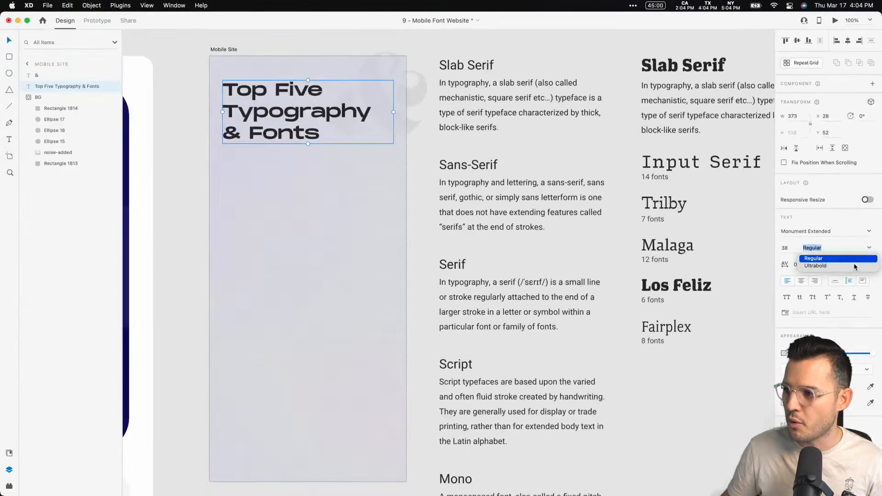
{"action": "left_click", "coordinate": [852, 265]}
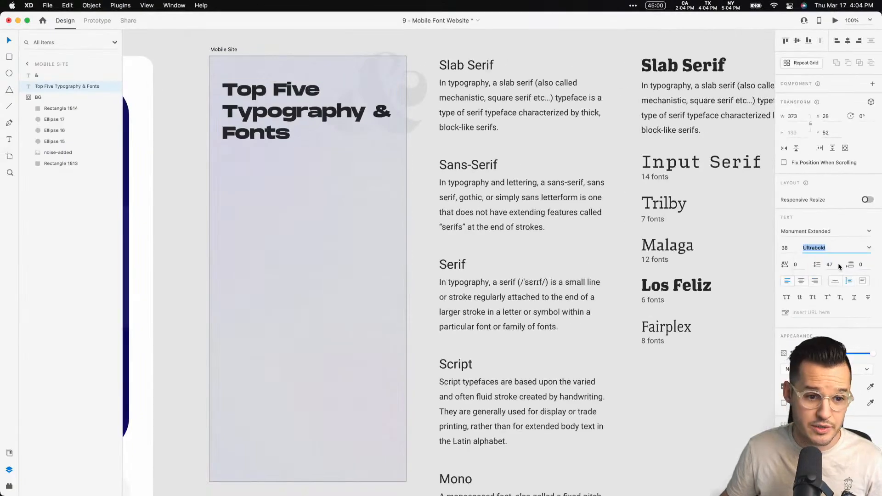
{"action": "left_click", "coordinate": [868, 247]}
{"action": "left_click", "coordinate": [826, 261]}
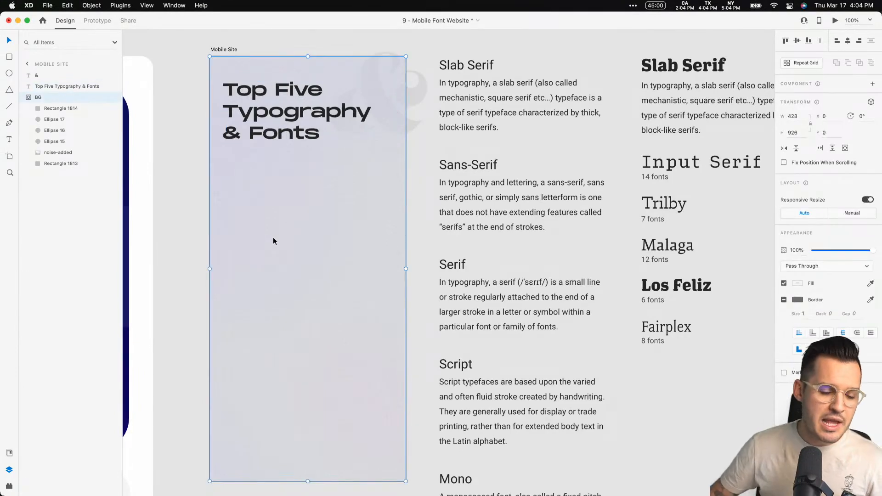
{"action": "left_click", "coordinate": [273, 237]}
Draw a full-width rectangle about 428 × 655 below the heading, down to the Mobile Site artboard's bottom edge.
{"action": "scroll", "coordinate": [272, 237], "scroll_direction": "left", "scroll_amount": 3}
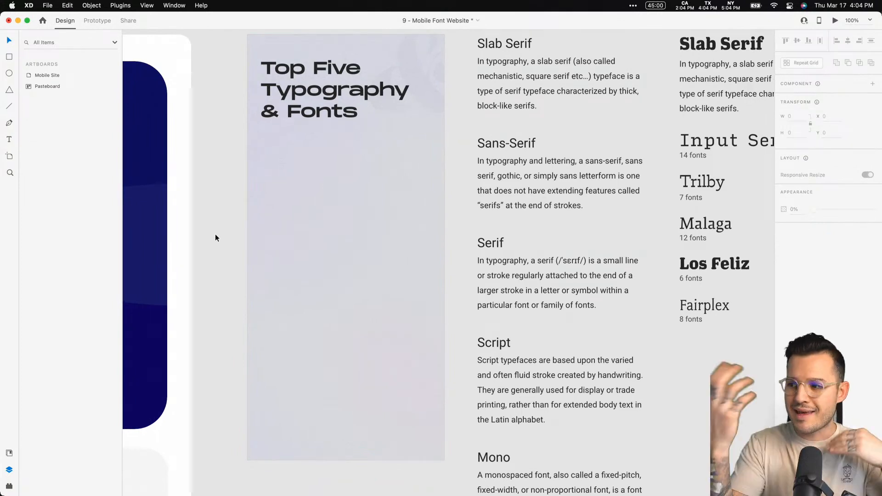
{"action": "scroll", "coordinate": [285, 289], "scroll_direction": "right", "scroll_amount": 3}
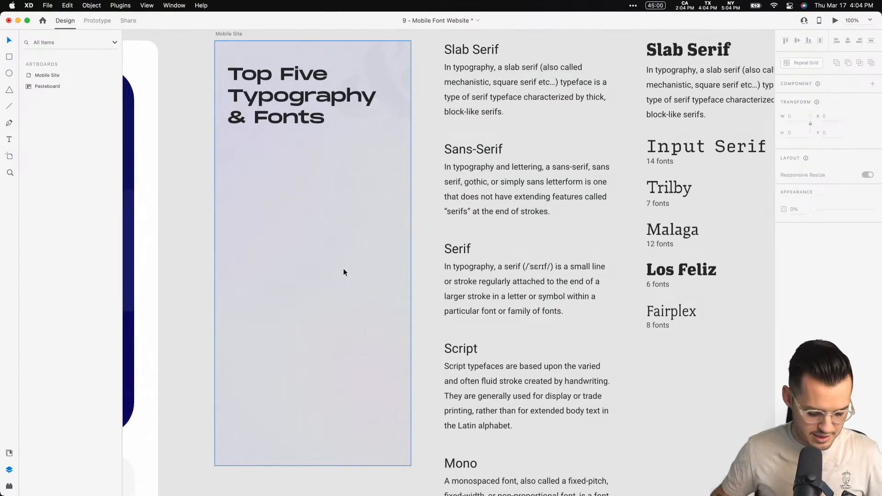
{"action": "key", "text": "r"}
{"action": "mouse_move", "coordinate": [215, 465]}
{"action": "left_mouse_down"}
{"action": "mouse_move", "coordinate": [228, 356]}
{"action": "mouse_move", "coordinate": [409, 202]}
{"action": "mouse_move", "coordinate": [411, 165]}
{"action": "left_mouse_up"}
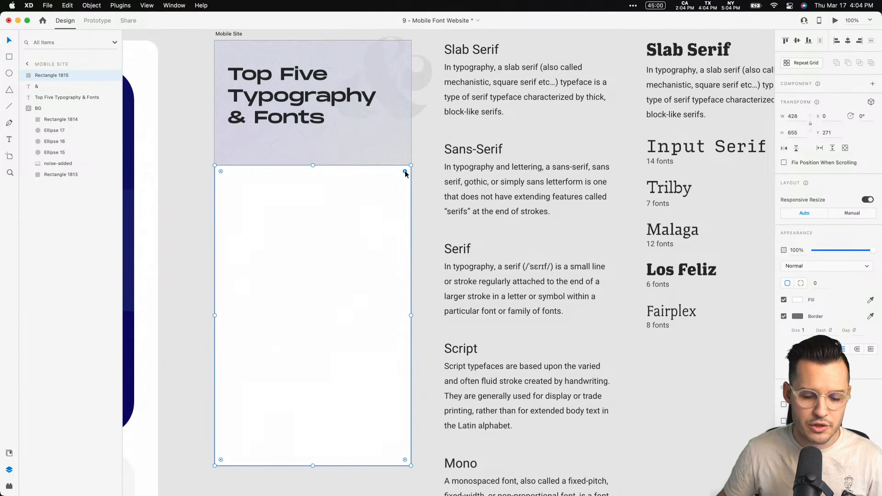
Try rounding only the rectangle's top-right corner to a radius of 32, and reset the corners to 0.
{"action": "mouse_move", "coordinate": [404, 172]}
{"action": "left_mouse_down"}
{"action": "mouse_move", "coordinate": [412, 160]}
{"action": "mouse_move", "coordinate": [363, 214]}
{"action": "mouse_move", "coordinate": [453, 134]}
{"action": "mouse_move", "coordinate": [396, 190]}
{"action": "mouse_move", "coordinate": [411, 181]}
{"action": "left_mouse_up"}
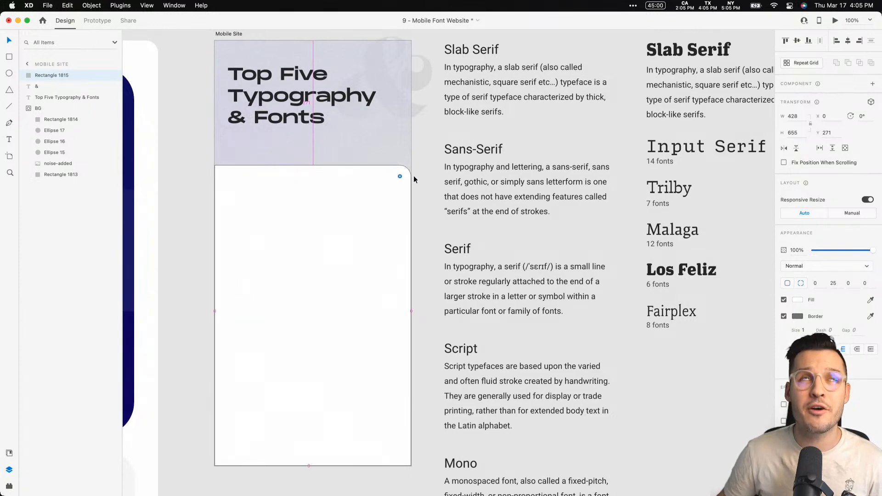
{"action": "left_click_drag", "start_coordinate": [412, 186], "coordinate": [423, 177]}
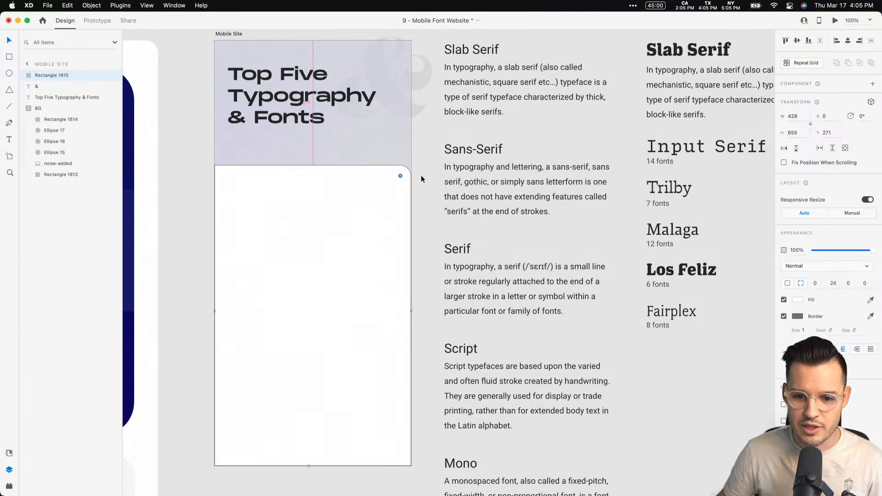
{"action": "left_click_drag", "start_coordinate": [423, 175], "coordinate": [416, 183]}
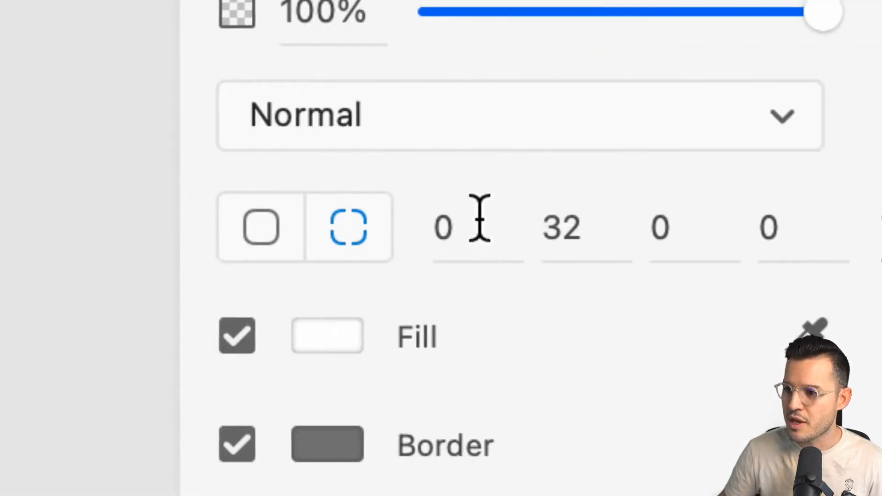
{"action": "left_click", "coordinate": [261, 228]}
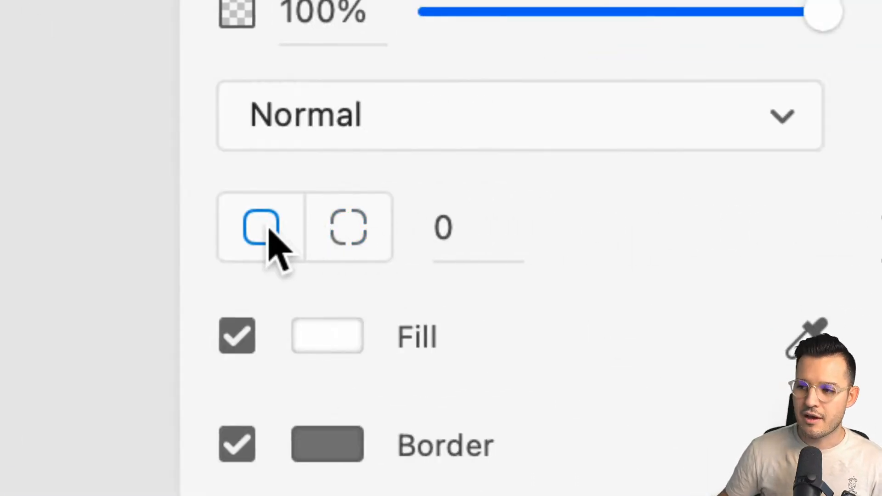
{"action": "left_click", "coordinate": [333, 225]}
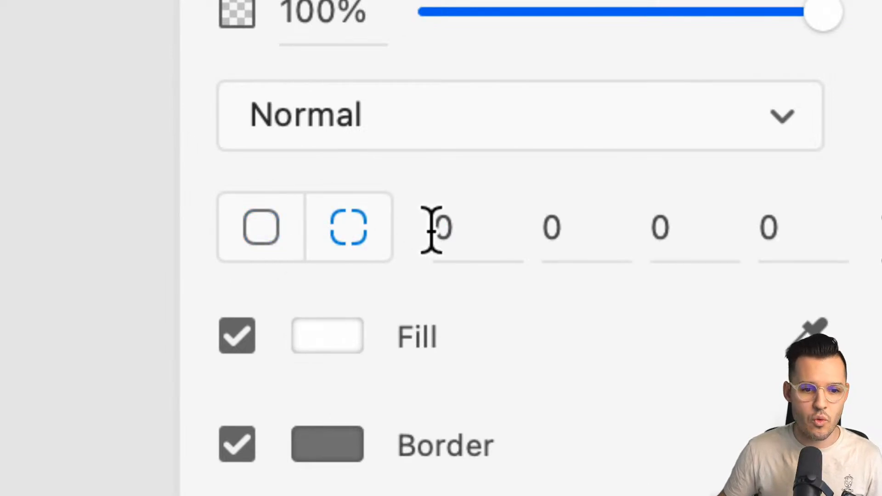
Round the rectangle's top-left and top-right corners with a radius of 32, leaving the bottom corners at 0.
{"action": "left_click", "coordinate": [432, 231]}
{"action": "type", "text": "32"}
{"action": "key", "text": "Tab"}
{"action": "type", "text": "32"}
{"action": "key", "text": "Tab"}
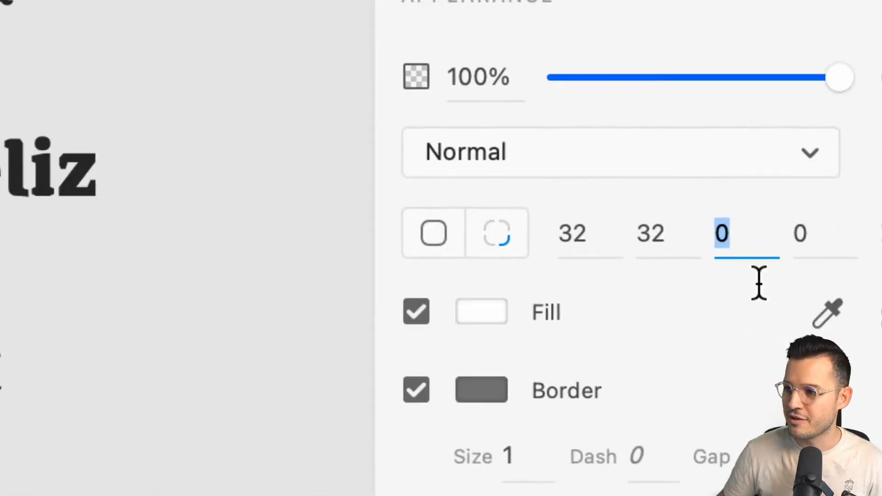
{"action": "left_click", "coordinate": [658, 243]}
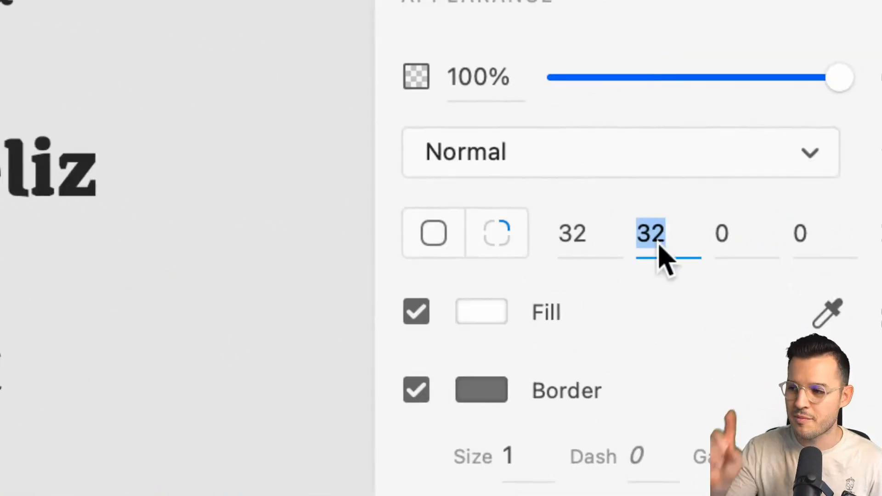
{"action": "key", "text": "Tab"}
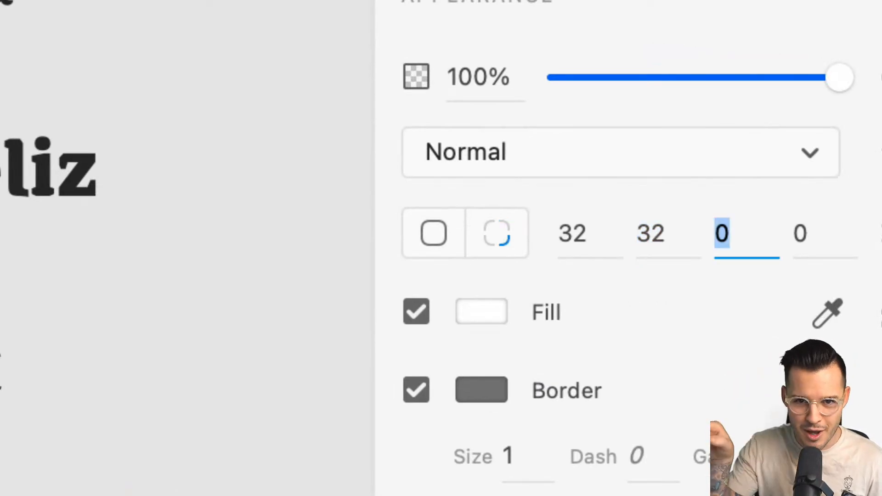
{"action": "key", "text": "Tab"}
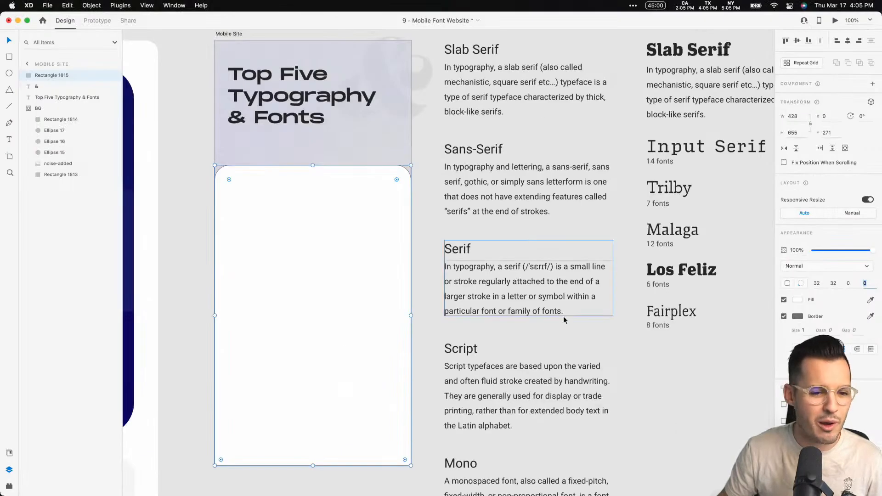
{"action": "left_click", "coordinate": [419, 245]}
{"action": "left_click", "coordinate": [378, 233]}
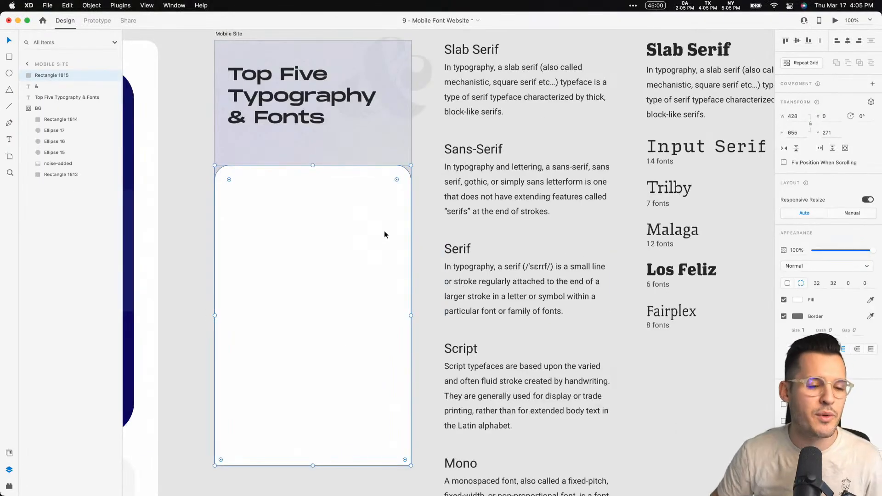
Keep the white card's border enabled and set its color to black.
{"action": "left_click", "coordinate": [784, 316]}
{"action": "left_click", "coordinate": [794, 317]}
{"action": "left_click", "coordinate": [795, 317]}
{"action": "left_click", "coordinate": [784, 316]}
{"action": "left_click", "coordinate": [797, 316]}
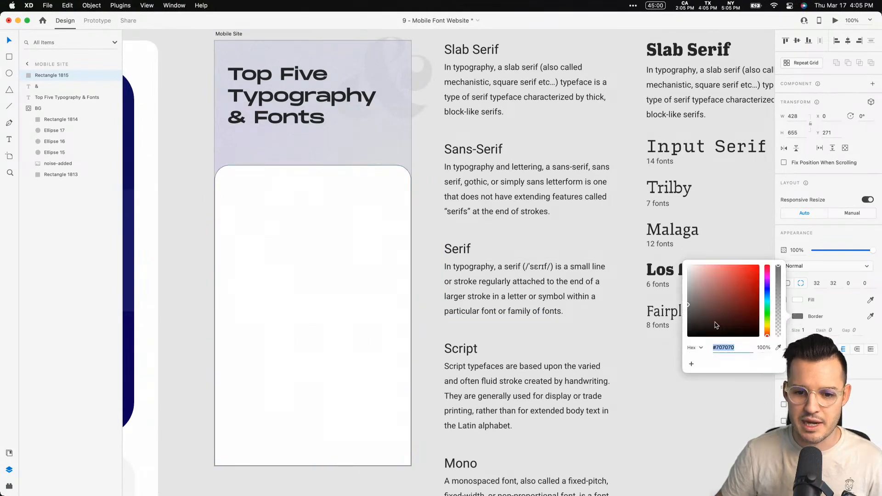
{"action": "left_click", "coordinate": [714, 401]}
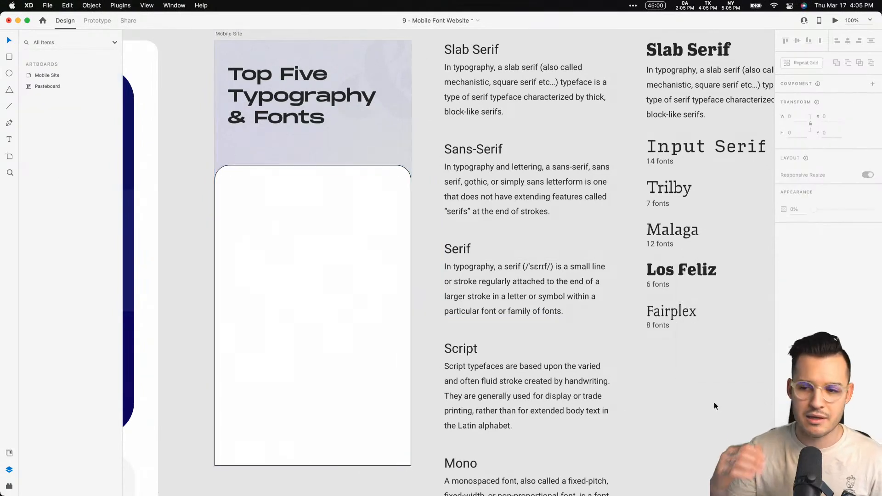
Place the Slab Serif font list group on the white card at about X 33, Y 250, and extend the card's top edge up to Y 211.
{"action": "left_click", "coordinate": [236, 236]}
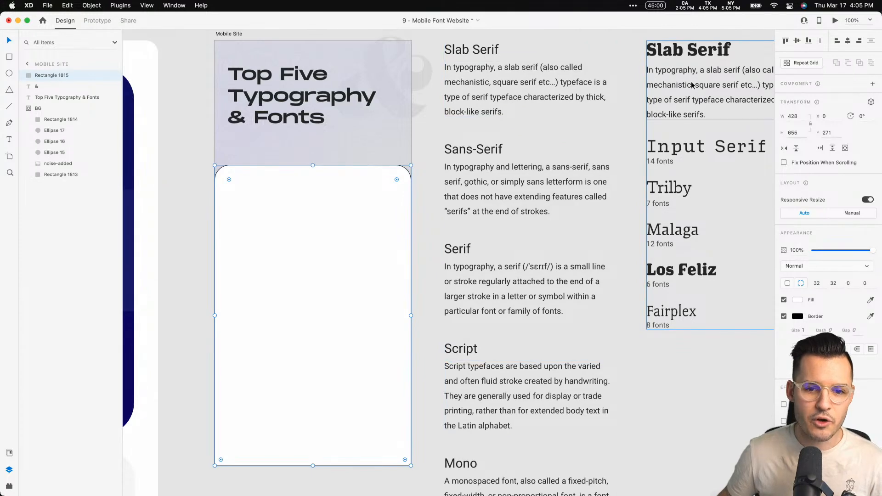
{"action": "left_click_drag", "start_coordinate": [691, 86], "coordinate": [275, 219]}
{"action": "left_click", "coordinate": [322, 169]}
{"action": "left_click_drag", "start_coordinate": [312, 165], "coordinate": [312, 137]}
{"action": "scroll", "coordinate": [306, 156], "scroll_direction": "up", "scroll_amount": 1}
{"action": "left_click_drag", "start_coordinate": [284, 186], "coordinate": [284, 171]}
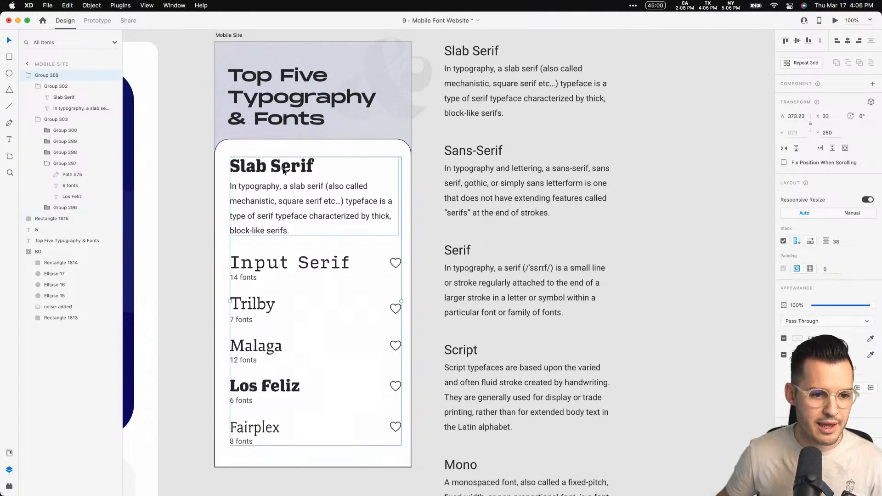
Center the Slab Serif group horizontally with the white card and check the alignment up close.
{"action": "left_click", "coordinate": [294, 145], "text": "shift"}
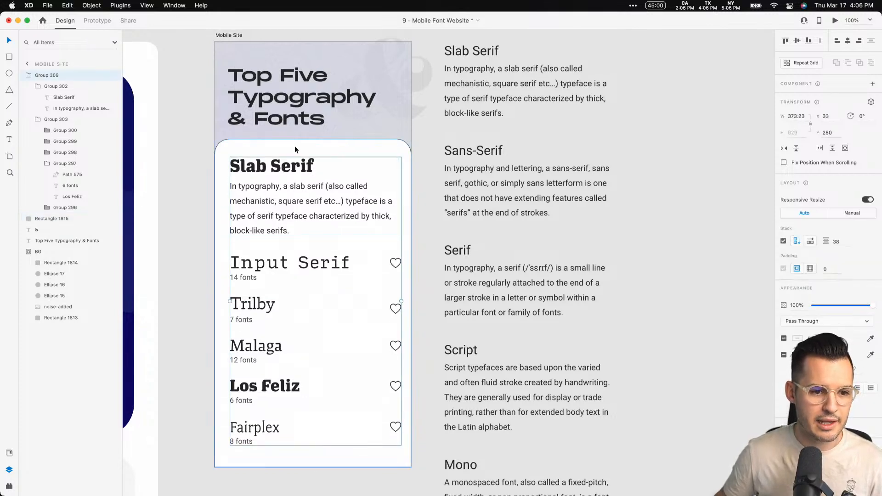
{"action": "left_click", "coordinate": [847, 42]}
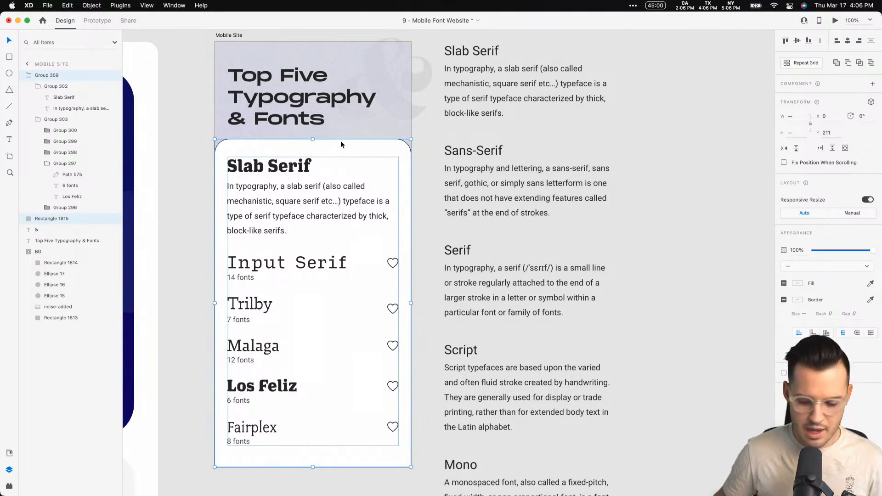
{"action": "key", "text": "super+equal"}
{"action": "left_click_drag", "start_coordinate": [341, 141], "coordinate": [537, 176]}
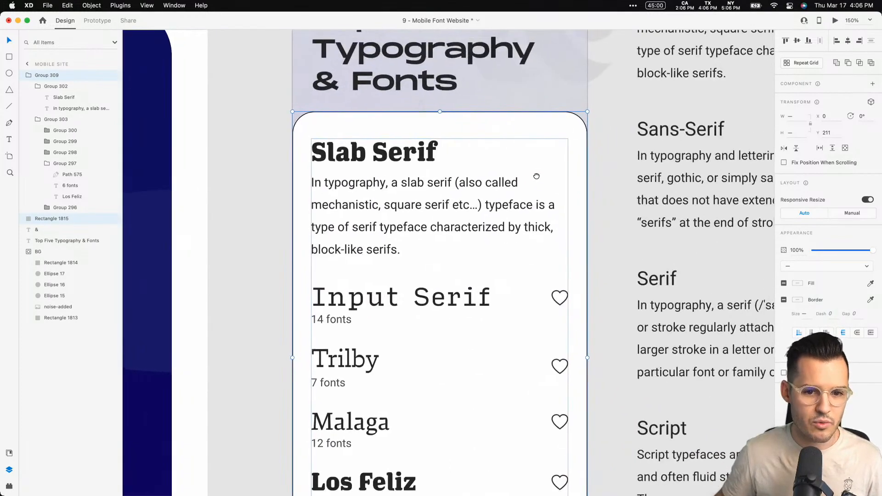
{"action": "left_click", "coordinate": [618, 172]}
{"action": "left_click_drag", "start_coordinate": [186, 166], "coordinate": [85, 208]}
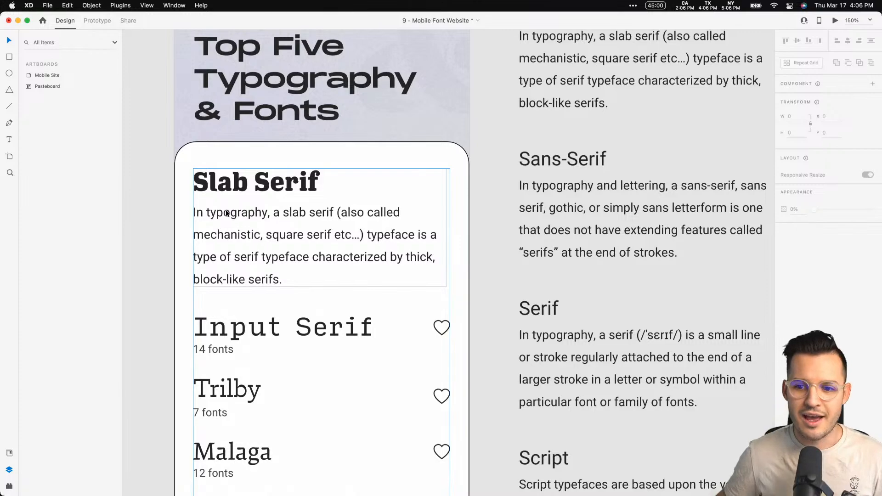
{"action": "left_click_drag", "start_coordinate": [230, 218], "coordinate": [253, 184]}
{"action": "key", "text": "super+1"}
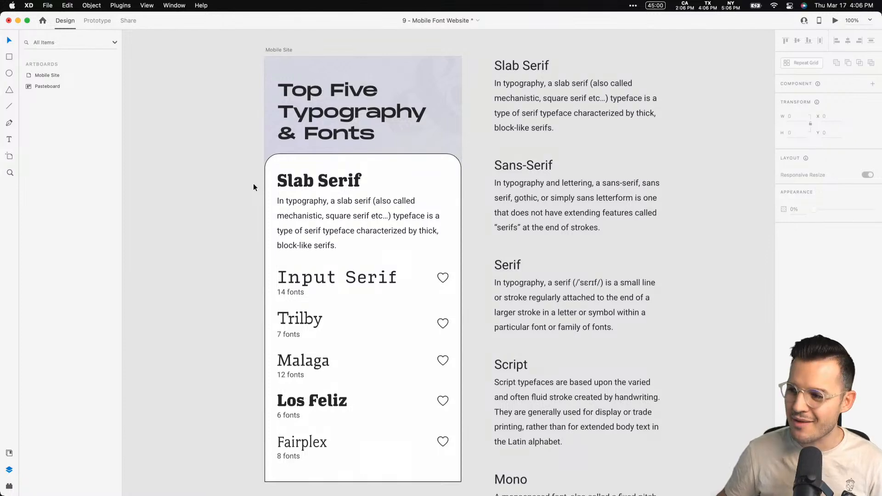
Duplicate the white card onto the pasteboard beside the artboard at about X -507, Y 211, and place a second copy below it.
{"action": "left_click", "coordinate": [403, 164]}
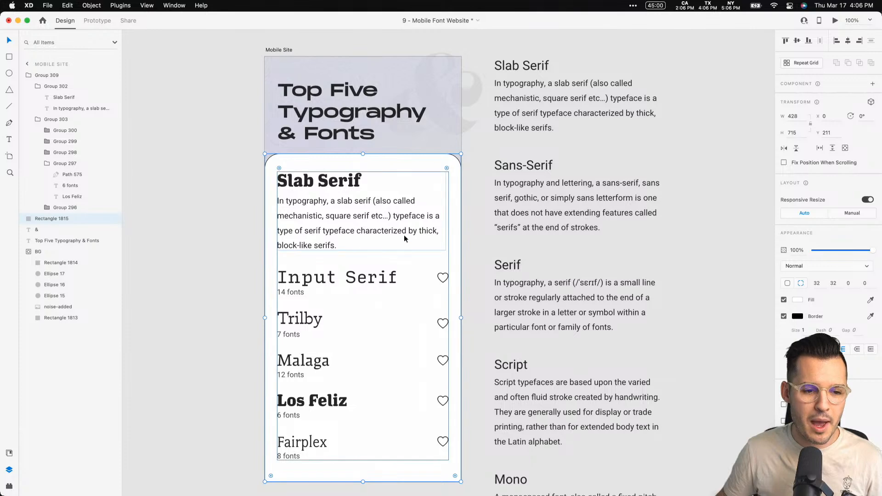
{"action": "scroll", "coordinate": [197, 238], "scroll_direction": "left", "scroll_amount": 10}
{"action": "left_click_drag", "start_coordinate": [611, 161], "coordinate": [388, 174]}
{"action": "scroll", "coordinate": [418, 138], "scroll_direction": "down", "scroll_amount": 2}
{"action": "scroll", "coordinate": [418, 138], "scroll_direction": "right", "scroll_amount": 1}
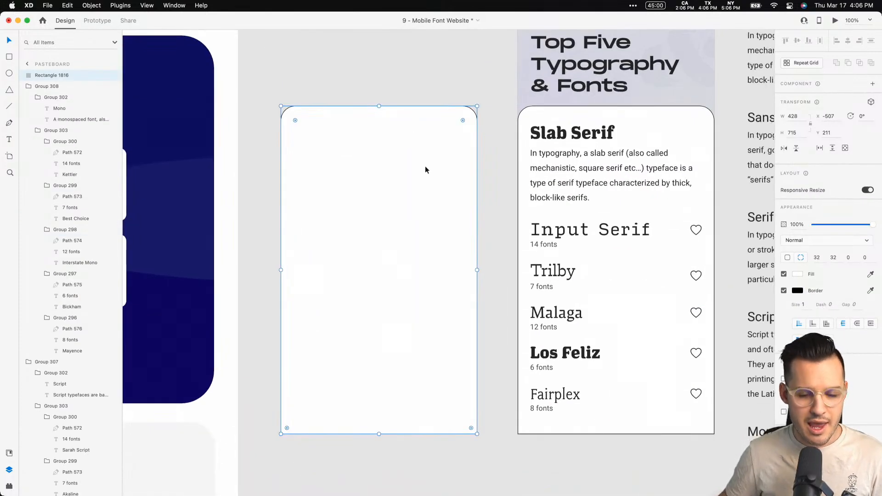
{"action": "left_click_drag", "start_coordinate": [425, 170], "coordinate": [410, 459]}
Draw a circle about 408 × 408 and place it over the upper card copy at about X -438, Y 184.
{"action": "left_click", "coordinate": [393, 230]}
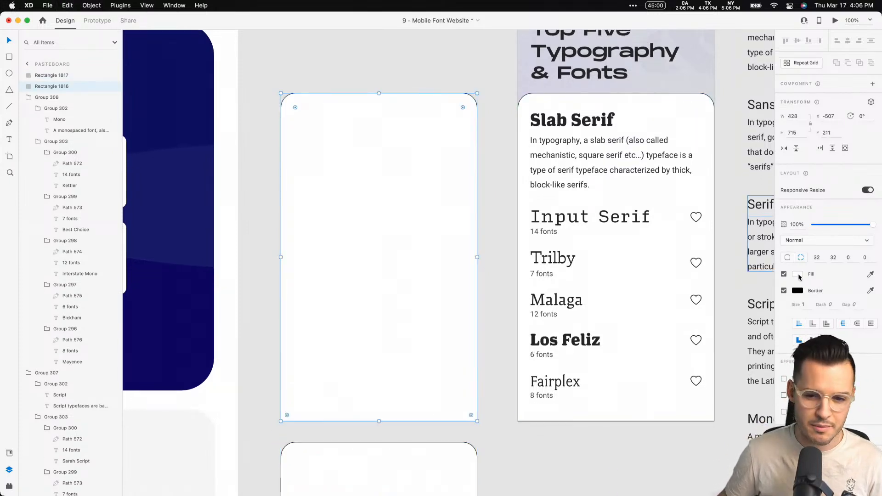
{"action": "key", "text": "e"}
{"action": "left_click_drag", "start_coordinate": [354, 80], "coordinate": [542, 267]}
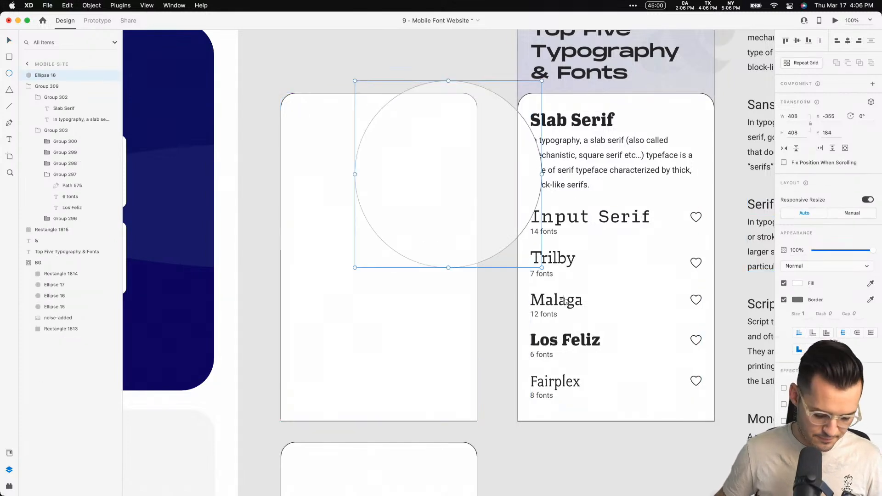
{"action": "left_click_drag", "start_coordinate": [517, 185], "coordinate": [474, 157]}
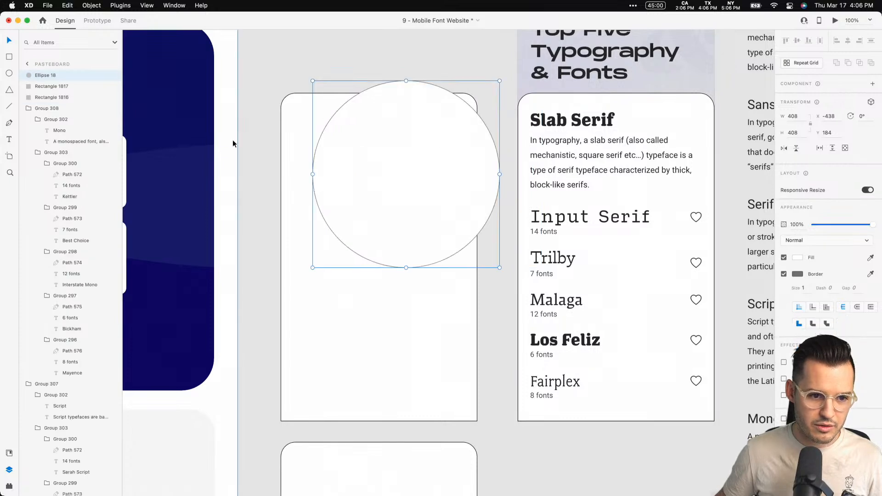
Move the neighboring navy artwork away from the card copies, and shift the circle across to about X -390, Y 184.
{"action": "left_click_drag", "start_coordinate": [232, 140], "coordinate": [2, 140]}
{"action": "left_click_drag", "start_coordinate": [213, 168], "coordinate": [523, 160]}
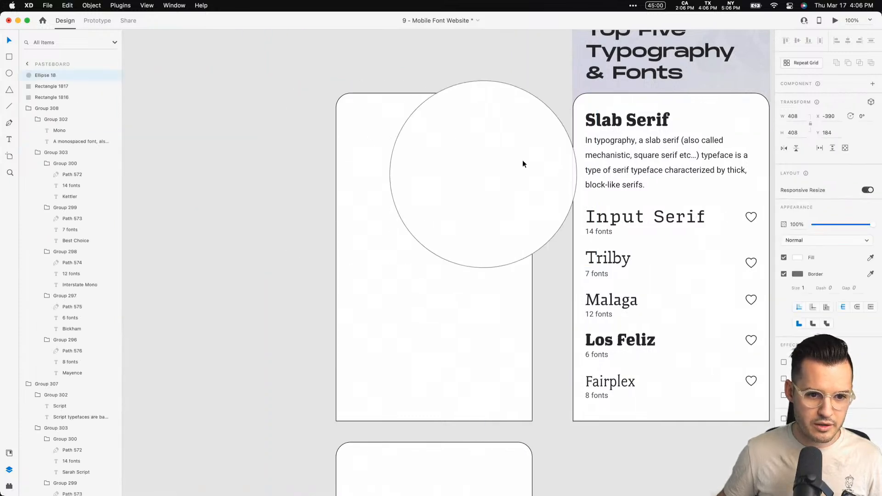
Move the upper card copy to about X -701 and the circle to about X -528, and remove the circle's border.
{"action": "left_click_drag", "start_coordinate": [368, 180], "coordinate": [277, 178]}
{"action": "left_click", "coordinate": [490, 100]}
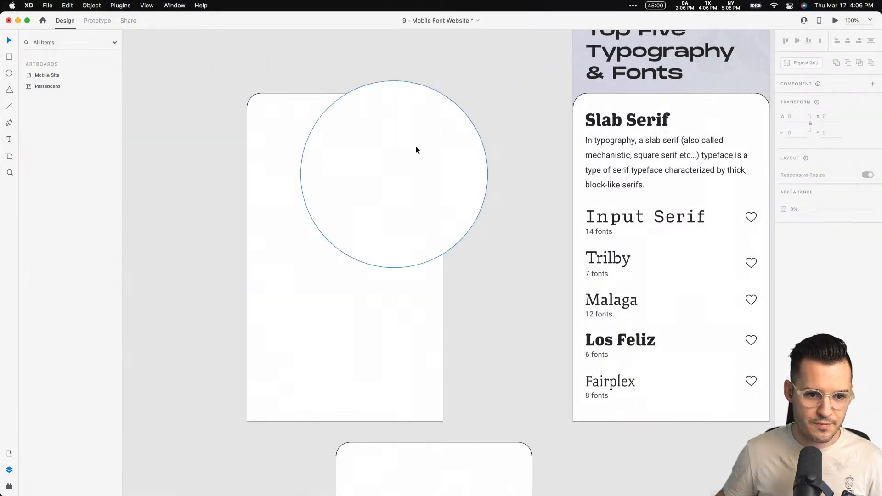
{"action": "left_click_drag", "start_coordinate": [415, 147], "coordinate": [441, 147]}
{"action": "left_click", "coordinate": [784, 274]}
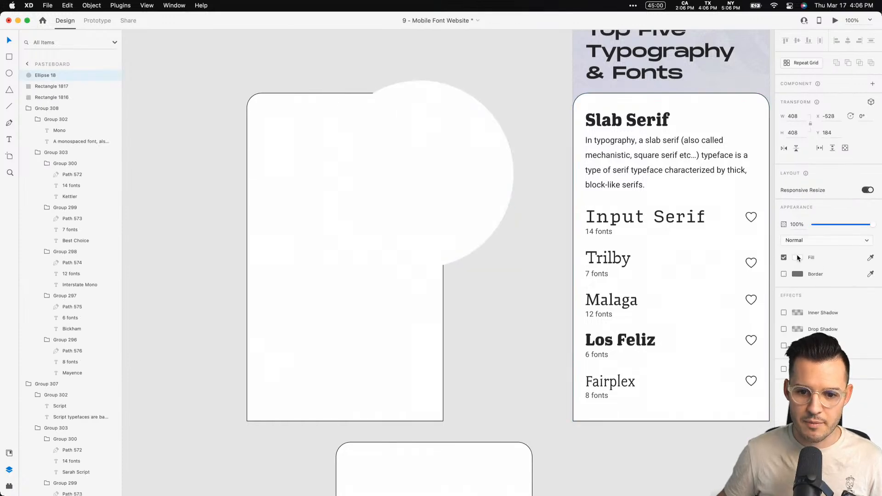
{"action": "left_click", "coordinate": [797, 257]}
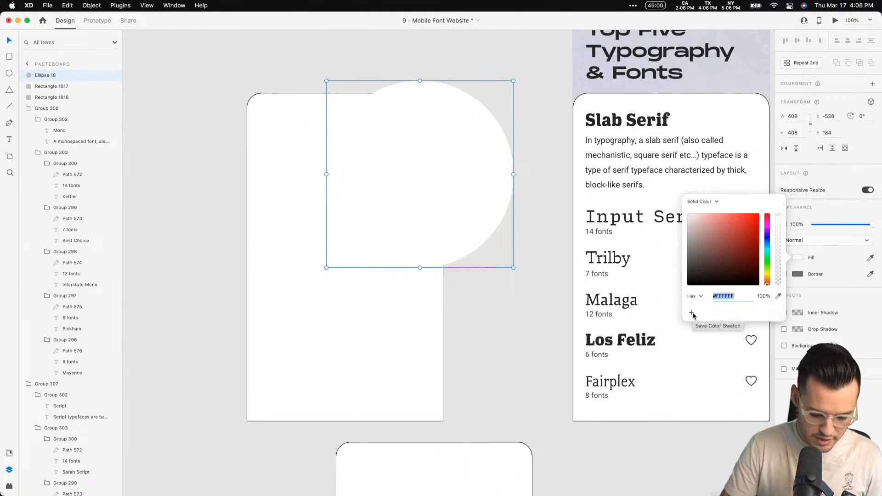
Browse the colour palettes in the Dopely Colors plugin, loading further palettes to find a vivid multicolour one.
{"action": "key", "text": "shift+super+p"}
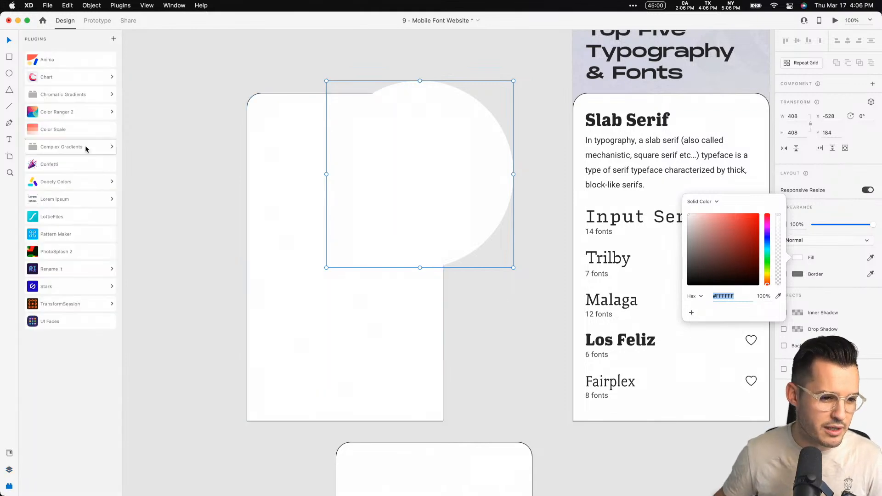
{"action": "left_click", "coordinate": [111, 182]}
{"action": "left_click", "coordinate": [43, 195]}
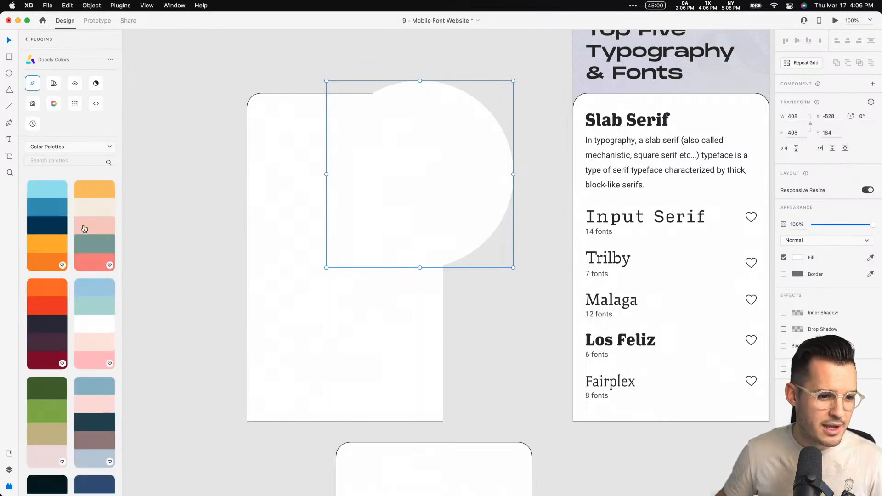
{"action": "scroll", "coordinate": [84, 222], "scroll_direction": "down", "scroll_amount": 2}
{"action": "scroll", "coordinate": [75, 225], "scroll_direction": "down", "scroll_amount": 15}
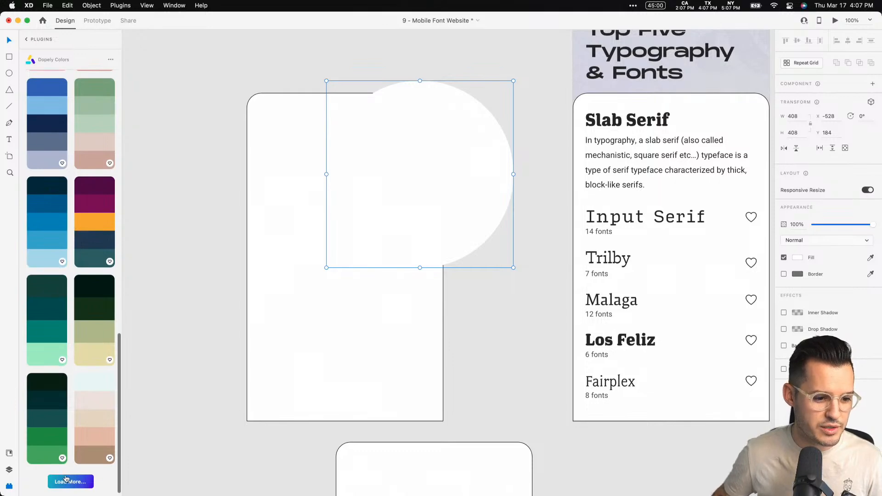
{"action": "left_click", "coordinate": [65, 480]}
{"action": "scroll", "coordinate": [77, 402], "scroll_direction": "down", "scroll_amount": 3}
{"action": "scroll", "coordinate": [77, 403], "scroll_direction": "down", "scroll_amount": 10}
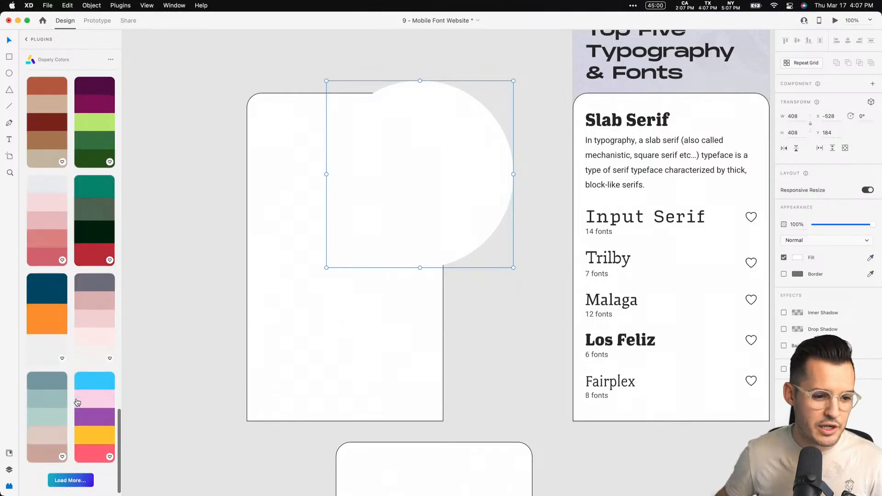
{"action": "left_click", "coordinate": [76, 483]}
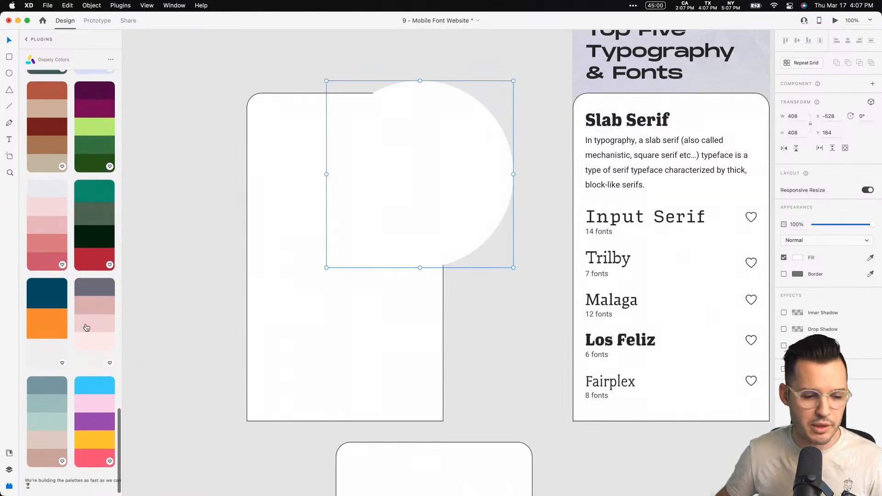
{"action": "scroll", "coordinate": [70, 318], "scroll_direction": "down", "scroll_amount": 10}
{"action": "scroll", "coordinate": [71, 320], "scroll_direction": "down", "scroll_amount": 10}
{"action": "scroll", "coordinate": [71, 321], "scroll_direction": "down", "scroll_amount": 5}
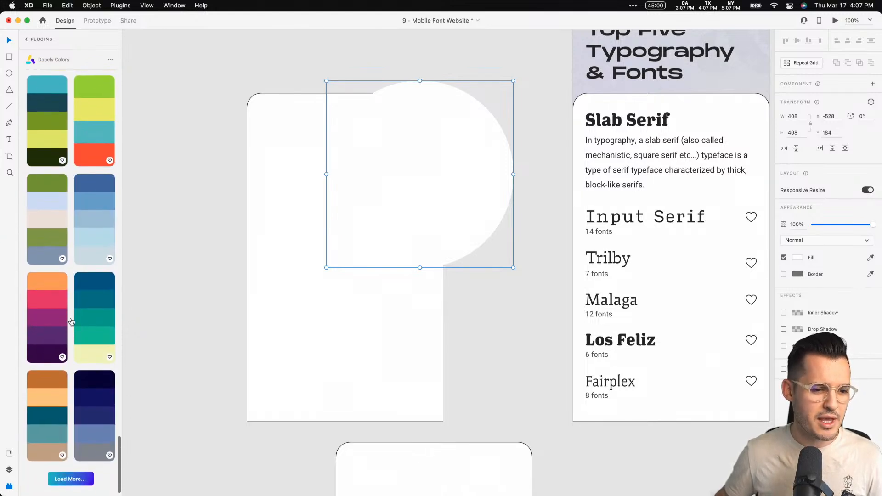
{"action": "left_click", "coordinate": [83, 478]}
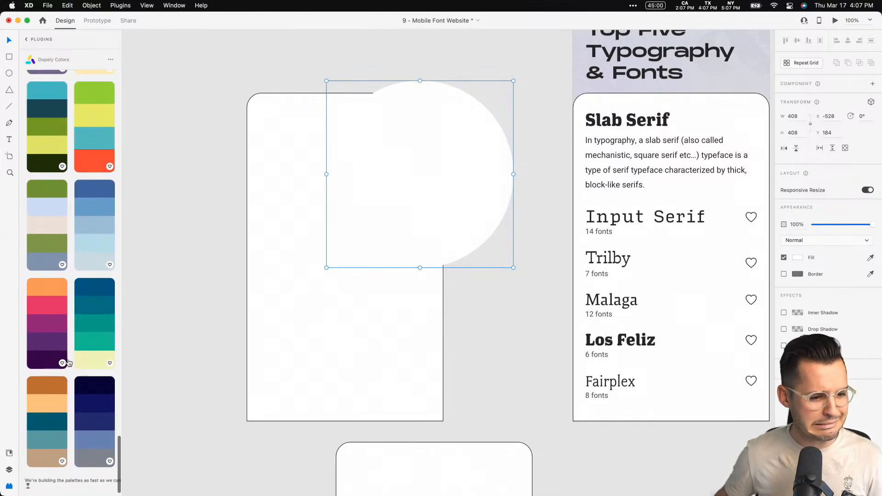
{"action": "scroll", "coordinate": [68, 363], "scroll_direction": "down", "scroll_amount": 10}
{"action": "scroll", "coordinate": [68, 363], "scroll_direction": "down", "scroll_amount": 9}
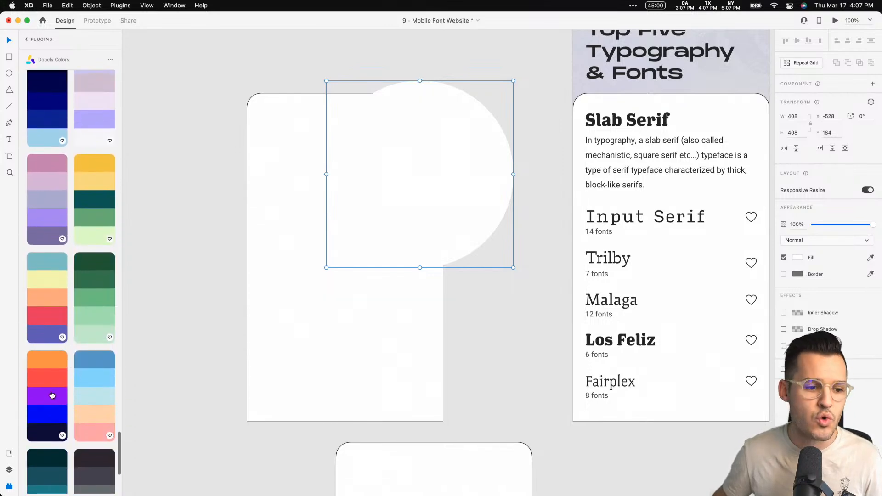
Add the palette running from Neon Carrot to Midnight Blue to the pasteboard above the upper card copy.
{"action": "left_click", "coordinate": [52, 394]}
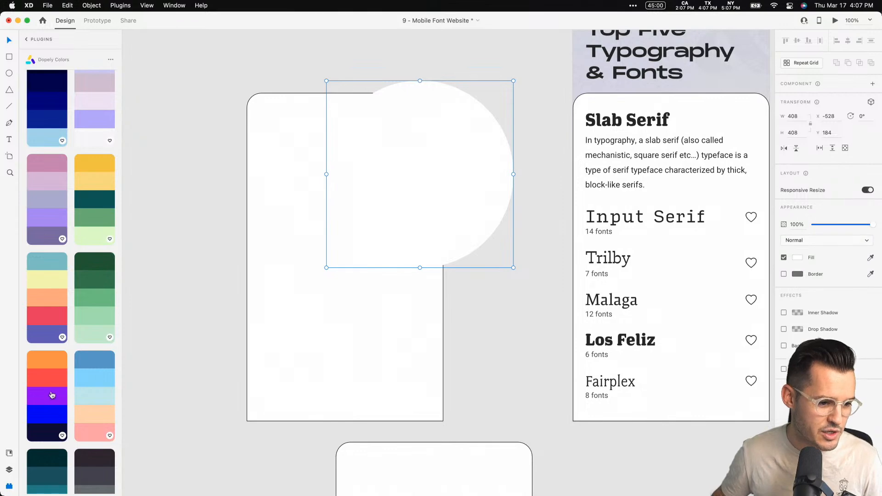
{"action": "scroll", "coordinate": [238, 201], "scroll_direction": "down", "scroll_amount": 5}
{"action": "scroll", "coordinate": [239, 200], "scroll_direction": "left", "scroll_amount": 4}
{"action": "left_click_drag", "start_coordinate": [315, 98], "coordinate": [500, 166]}
{"action": "key", "text": "super+g"}
{"action": "left_click_drag", "start_coordinate": [343, 256], "coordinate": [437, 194]}
Fill the circle with the Neon Carrot orange #FF9840 sampled from the palette.
{"action": "left_click", "coordinate": [433, 309]}
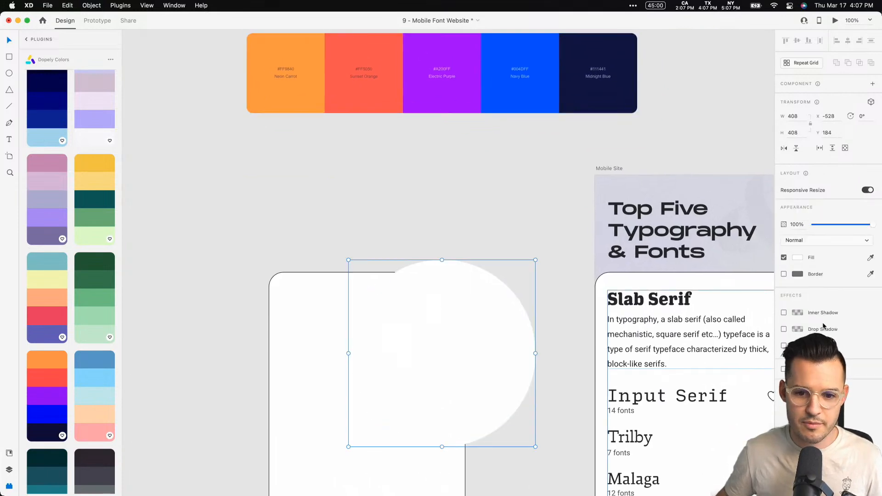
{"action": "key", "text": "i"}
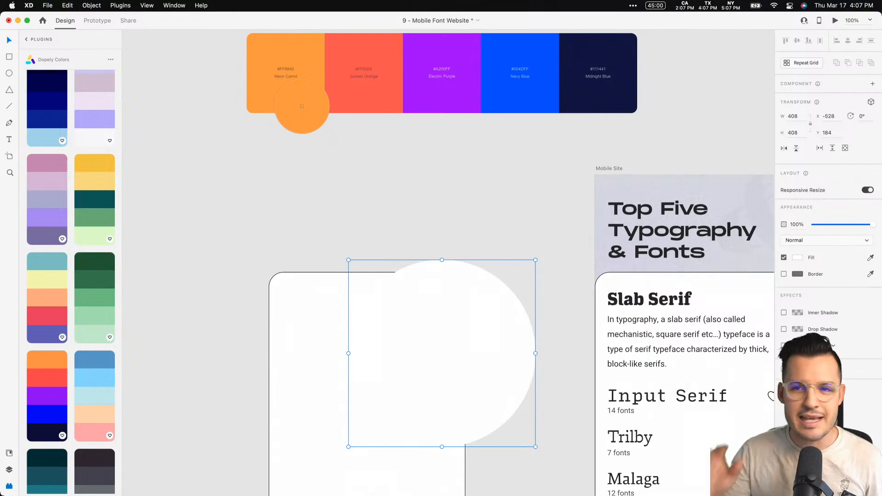
{"action": "left_click", "coordinate": [301, 105]}
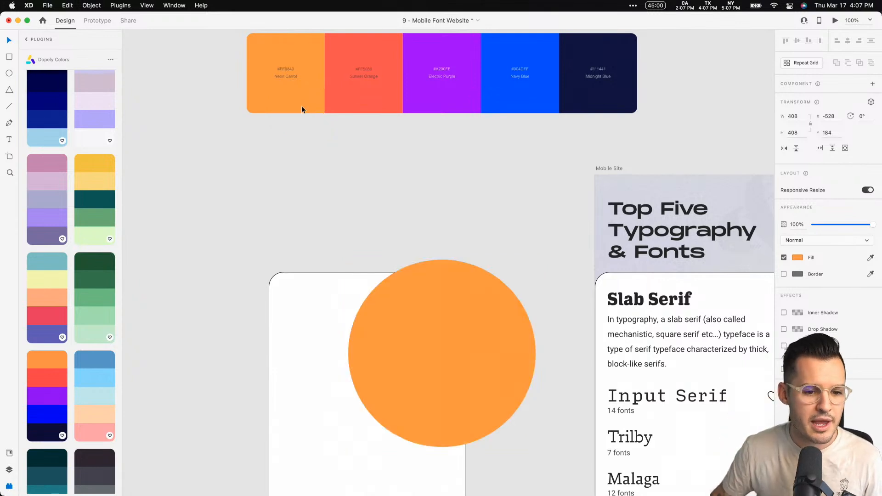
{"action": "left_click", "coordinate": [379, 257]}
{"action": "left_click_drag", "start_coordinate": [370, 245], "coordinate": [359, 134]}
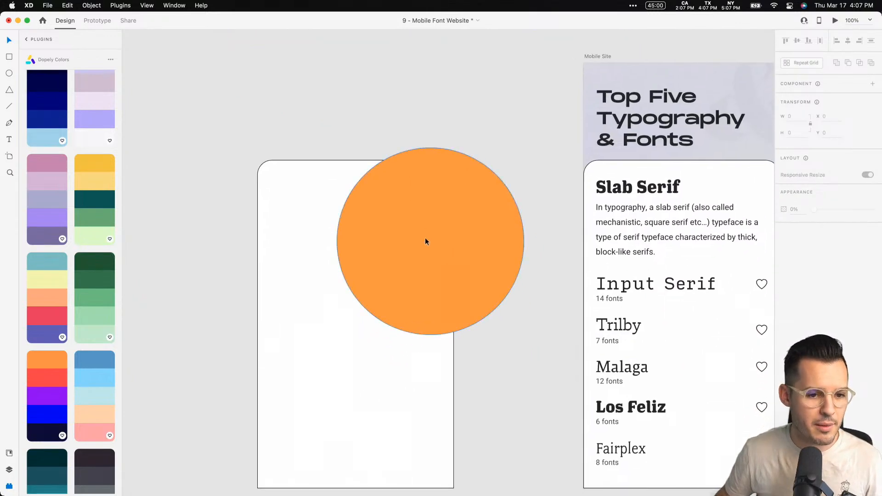
Apply an Object Blur of 50 to the orange circle and set its opacity to 10%.
{"action": "left_click", "coordinate": [423, 240]}
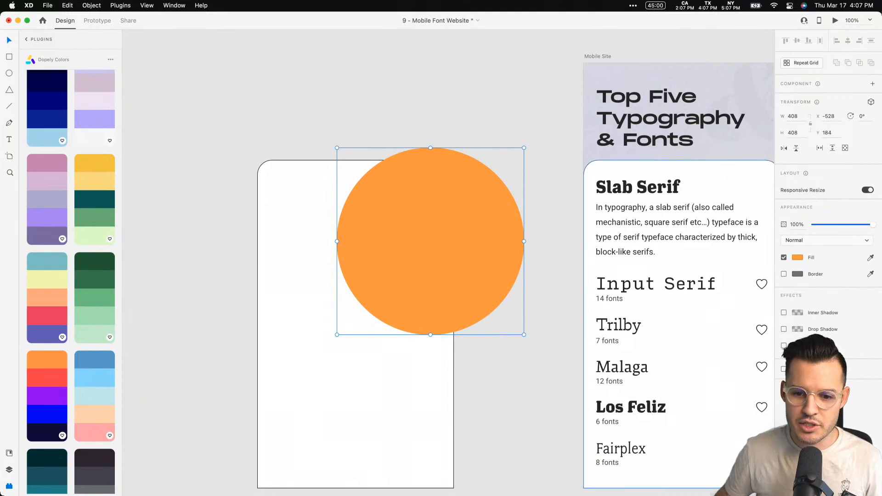
{"action": "left_click", "coordinate": [825, 345]}
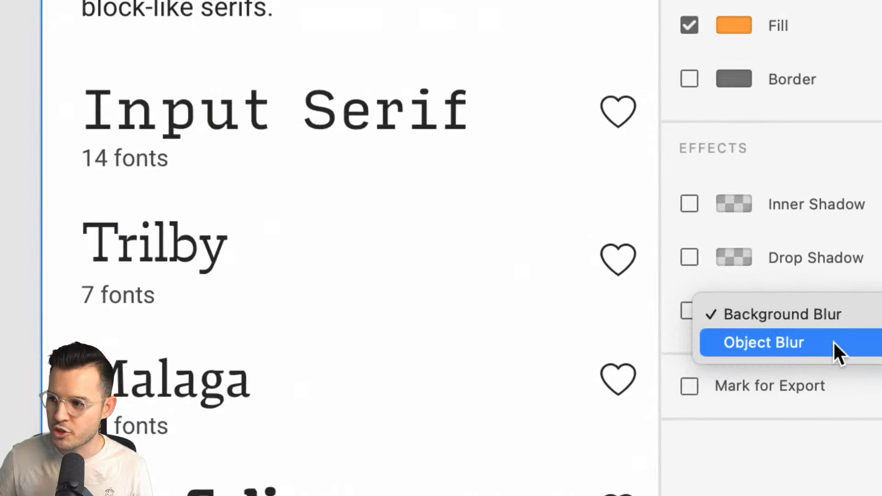
{"action": "left_click", "coordinate": [831, 341]}
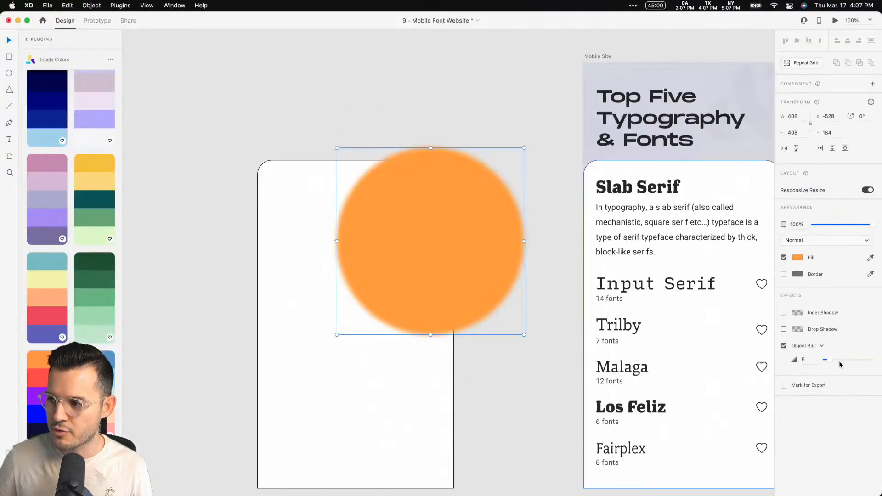
{"action": "left_click_drag", "start_coordinate": [829, 361], "coordinate": [879, 362]}
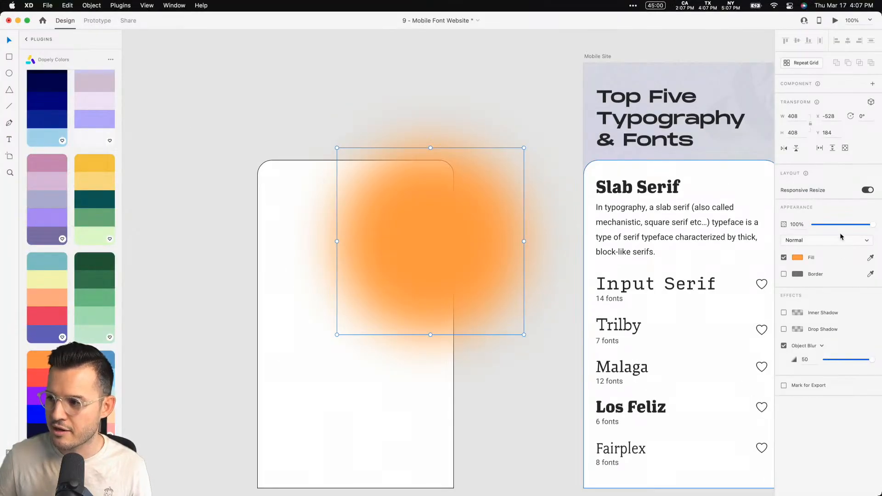
{"action": "left_click_drag", "start_coordinate": [836, 226], "coordinate": [824, 227]}
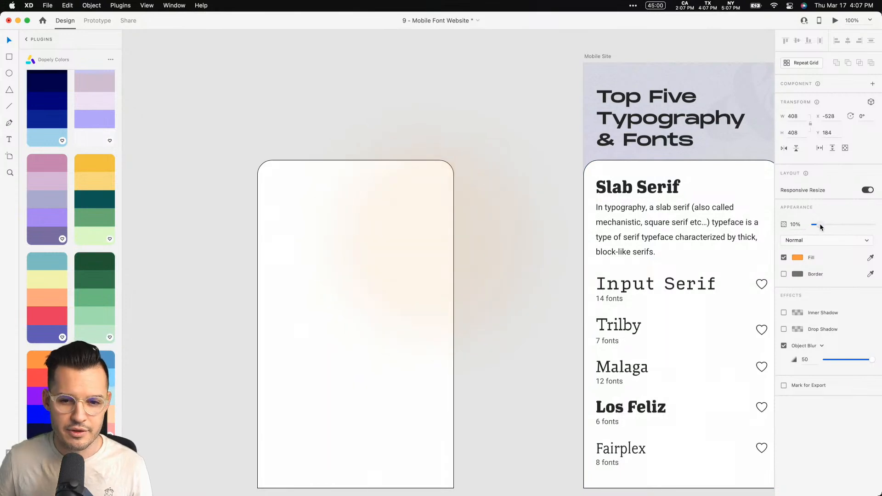
{"action": "left_click_drag", "start_coordinate": [820, 227], "coordinate": [821, 227]}
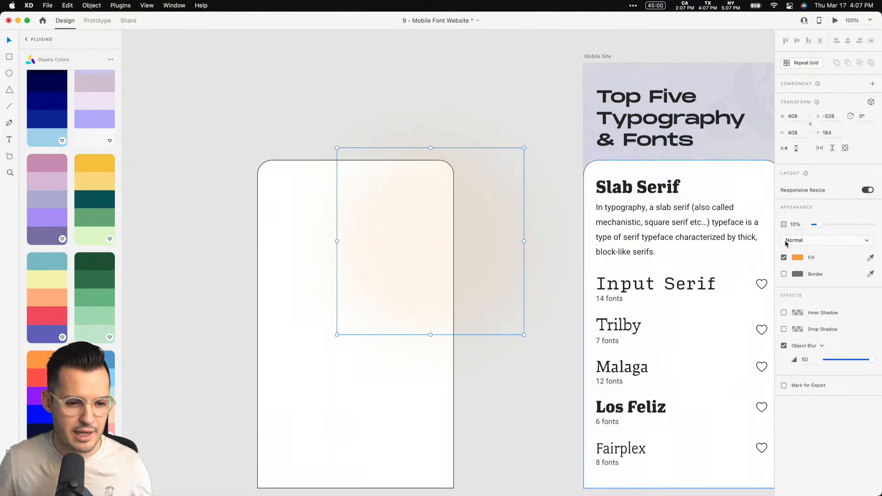
Fill the upper card copy with a very pale tint of the palette's Neon Carrot orange.
{"action": "left_click", "coordinate": [302, 192]}
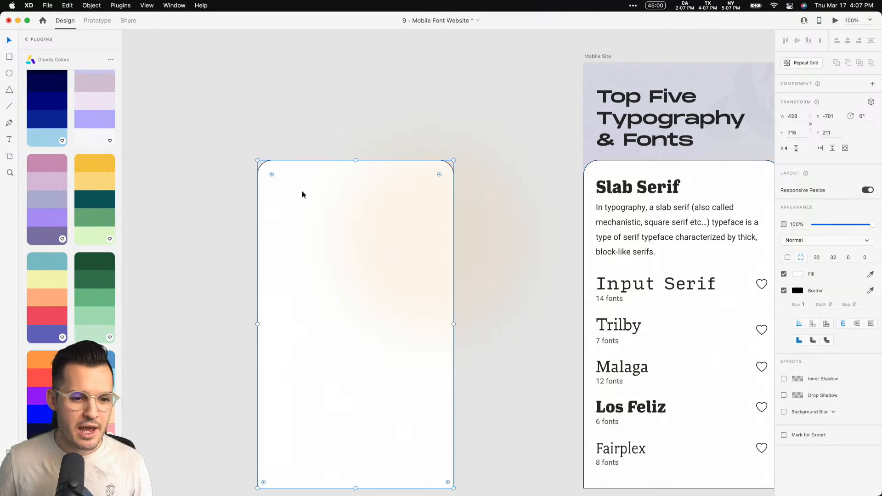
{"action": "scroll", "coordinate": [680, 275], "scroll_direction": "up", "scroll_amount": 3}
{"action": "left_click", "coordinate": [272, 78]}
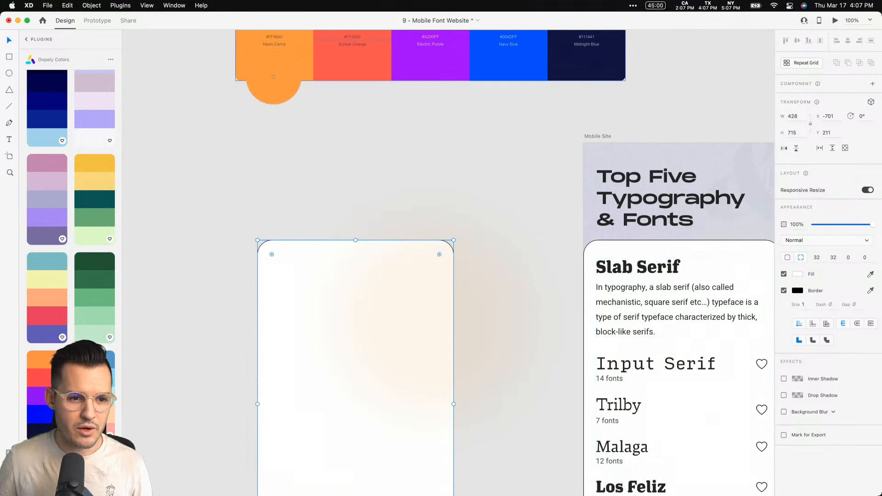
{"action": "left_click", "coordinate": [798, 274]}
{"action": "left_click_drag", "start_coordinate": [740, 236], "coordinate": [689, 232]}
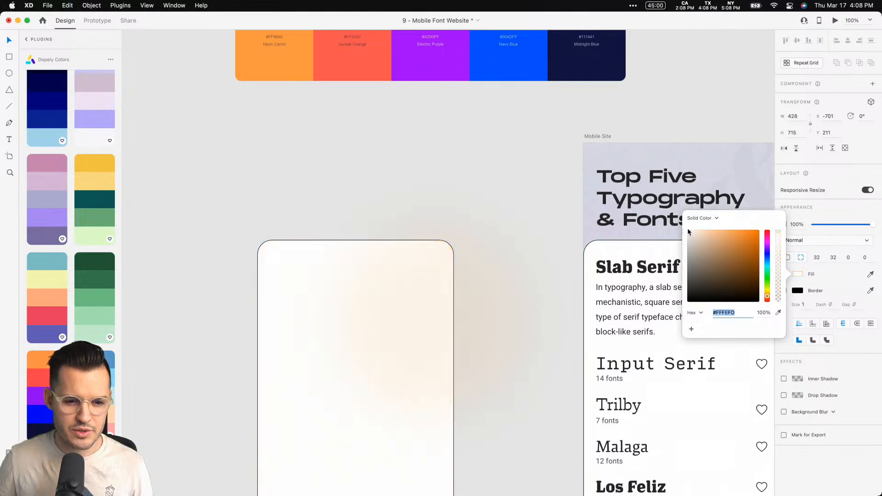
{"action": "left_click", "coordinate": [493, 225]}
Set the blurred circle's opacity to 13% and pull its anchor points into an irregular blob about 493 × 470.
{"action": "scroll", "coordinate": [505, 216], "scroll_direction": "down", "scroll_amount": 3}
{"action": "left_click", "coordinate": [479, 181]}
{"action": "left_click_drag", "start_coordinate": [821, 228], "coordinate": [822, 227]}
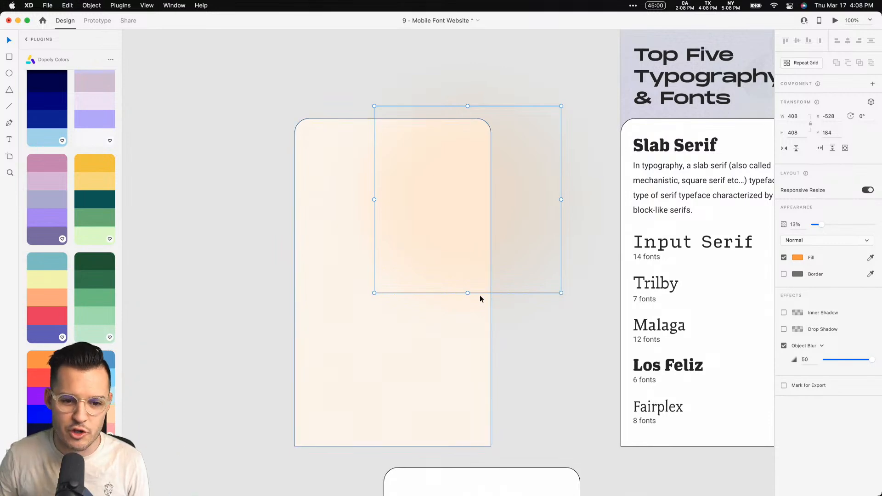
{"action": "left_click_drag", "start_coordinate": [467, 293], "coordinate": [382, 323]}
{"action": "double_click", "coordinate": [455, 187]}
{"action": "left_click_drag", "start_coordinate": [374, 172], "coordinate": [297, 137]}
{"action": "left_click", "coordinate": [579, 352]}
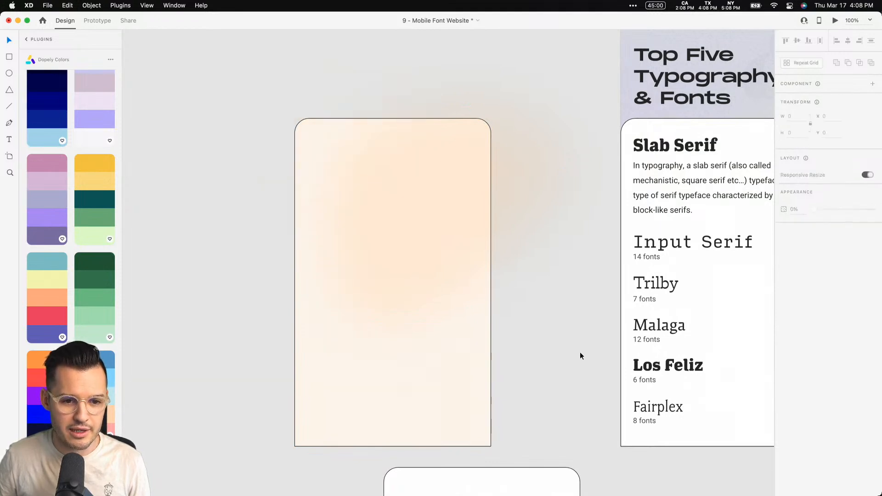
Duplicate the orange blob over the card's lower-left corner at about X -879, Y 562, and recolour the copy blue #4089FF.
{"action": "left_click_drag", "start_coordinate": [566, 354], "coordinate": [584, 311]}
{"action": "left_click", "coordinate": [463, 154]}
{"action": "left_click_drag", "start_coordinate": [463, 154], "coordinate": [348, 328]}
{"action": "left_click", "coordinate": [797, 258]}
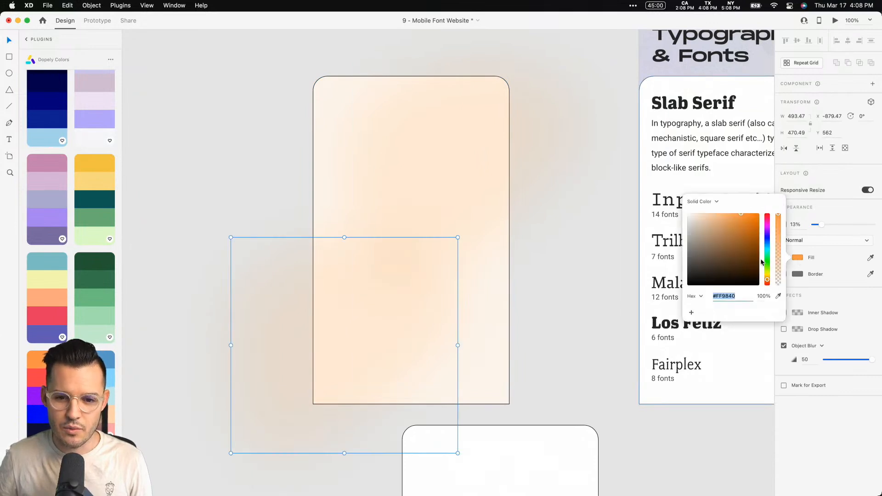
{"action": "left_click_drag", "start_coordinate": [768, 278], "coordinate": [767, 243]}
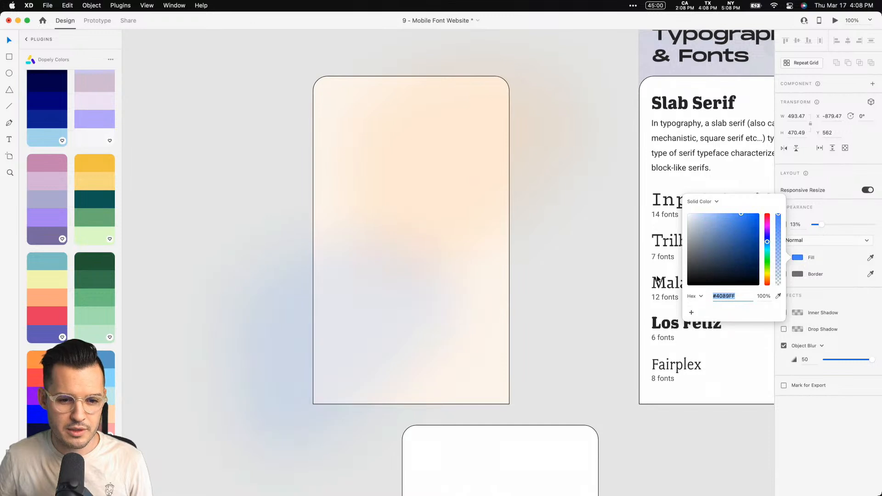
Pull the blue blob's anchor points into a different irregular shape and shift it to about X -821.
{"action": "double_click", "coordinate": [387, 302]}
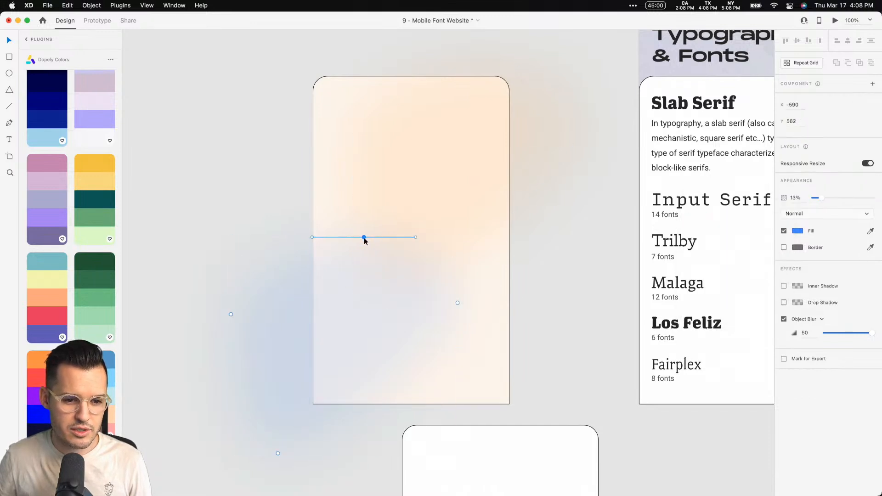
{"action": "left_click_drag", "start_coordinate": [415, 240], "coordinate": [454, 298]}
{"action": "left_click_drag", "start_coordinate": [358, 246], "coordinate": [280, 250]}
{"action": "left_click_drag", "start_coordinate": [458, 302], "coordinate": [454, 271]}
{"action": "key", "text": "Escape"}
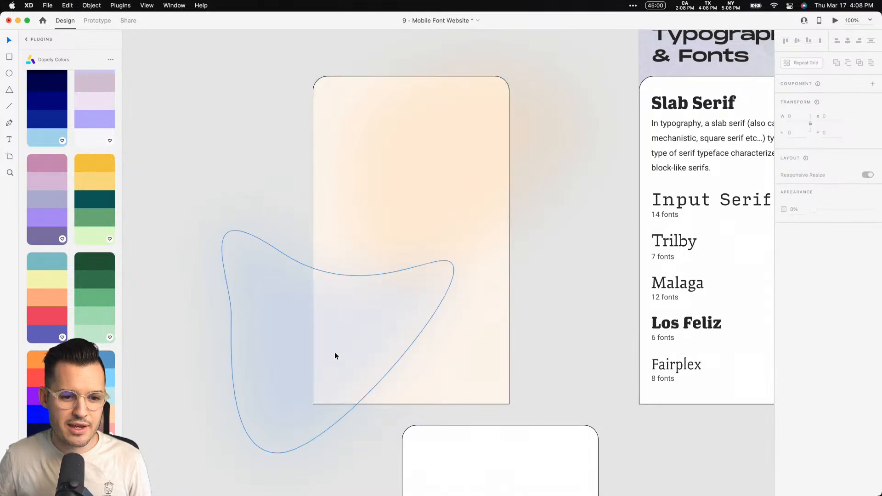
Try the Multiply blend mode on both blurred blobs together, and switch them to Overlay.
{"action": "left_click", "coordinate": [417, 220], "text": "shift"}
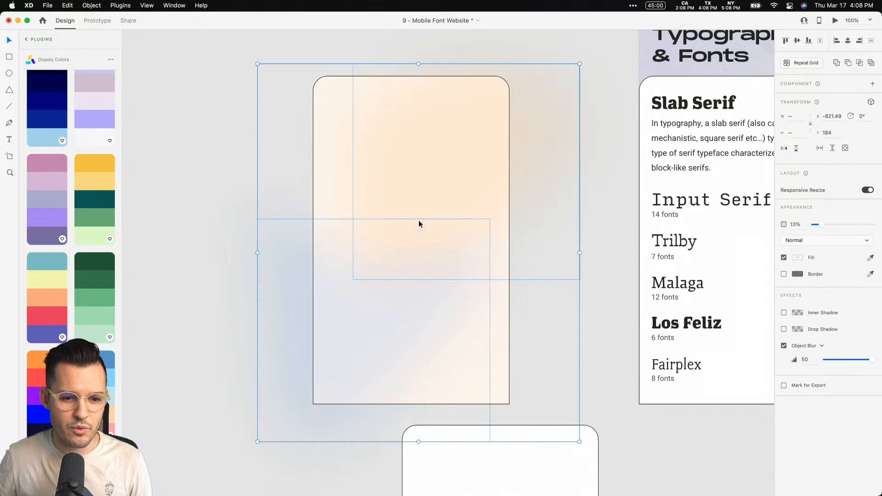
{"action": "left_click", "coordinate": [818, 240]}
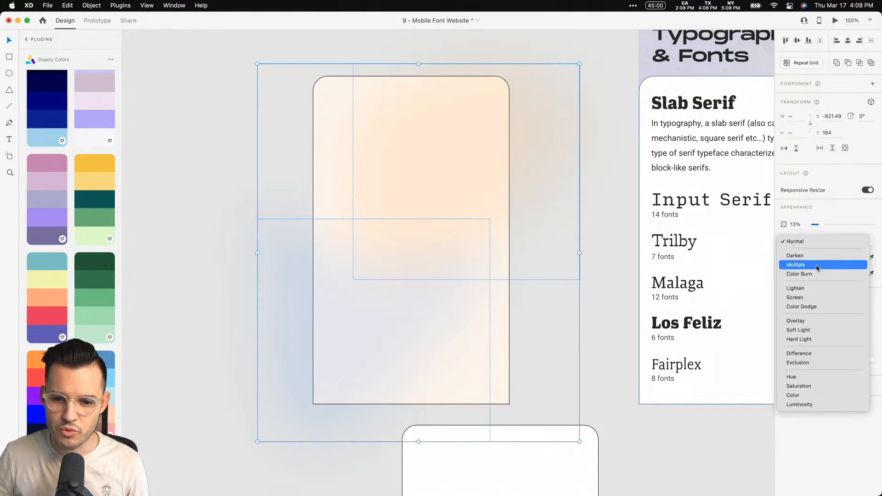
{"action": "left_click", "coordinate": [819, 264]}
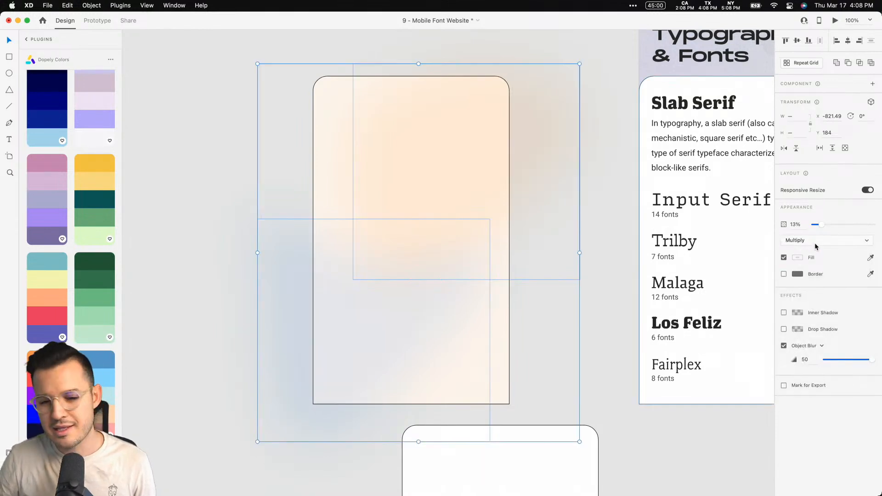
{"action": "left_click", "coordinate": [816, 247]}
{"action": "left_click", "coordinate": [817, 298]}
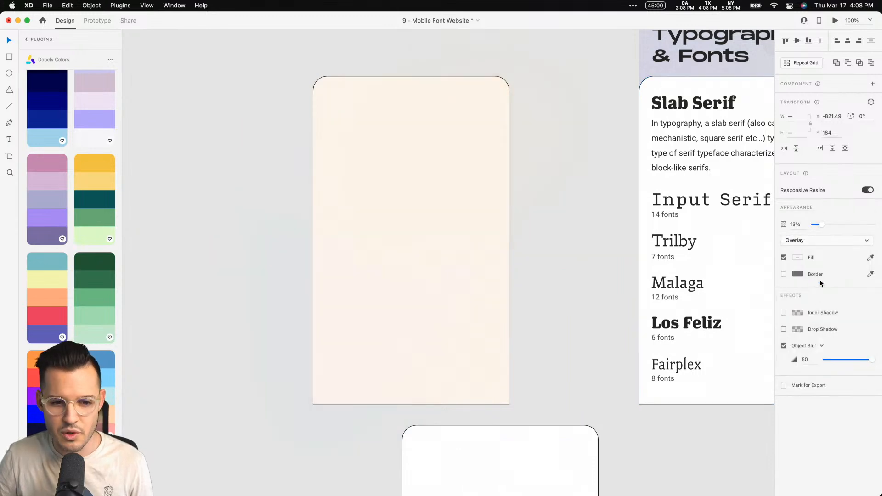
Try both blurred blobs at about 57% opacity, and compare the Soft Light, Screen and Lighten blend modes.
{"action": "left_click_drag", "start_coordinate": [821, 224], "coordinate": [869, 233]}
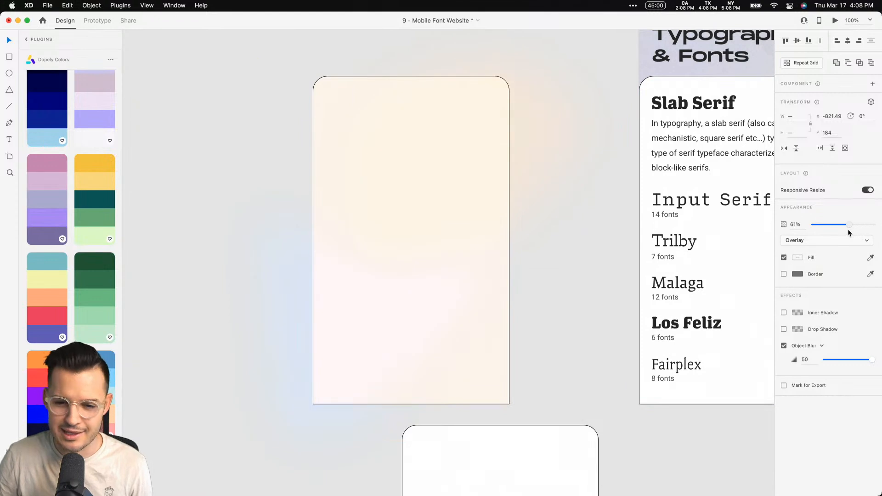
{"action": "left_click", "coordinate": [826, 240]}
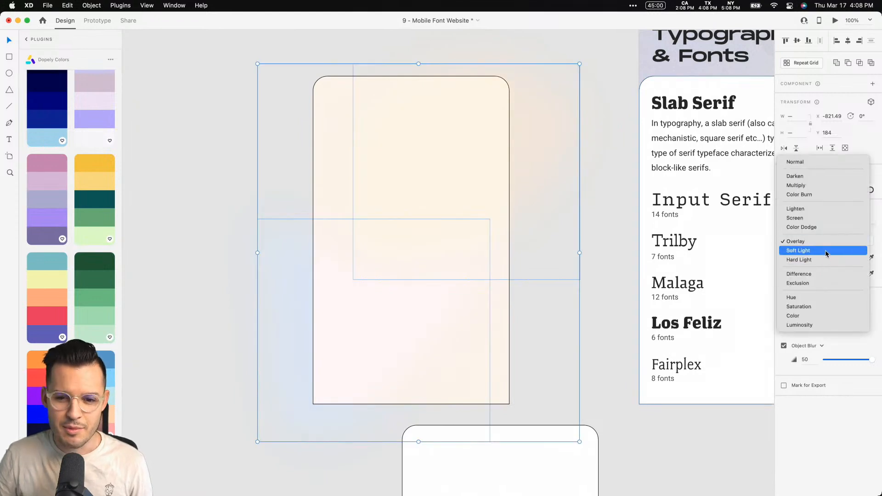
{"action": "left_click", "coordinate": [826, 251]}
{"action": "left_click", "coordinate": [821, 241]}
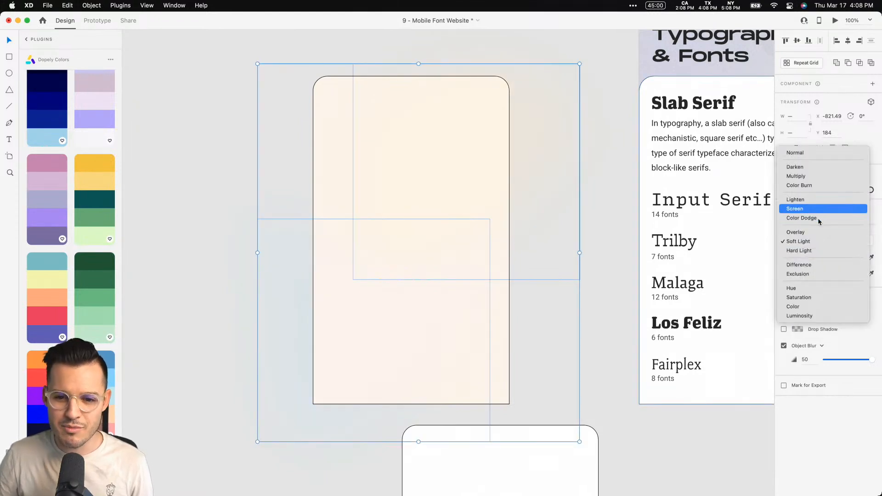
{"action": "left_click", "coordinate": [817, 214]}
{"action": "left_click", "coordinate": [812, 240]}
{"action": "left_click", "coordinate": [808, 233]}
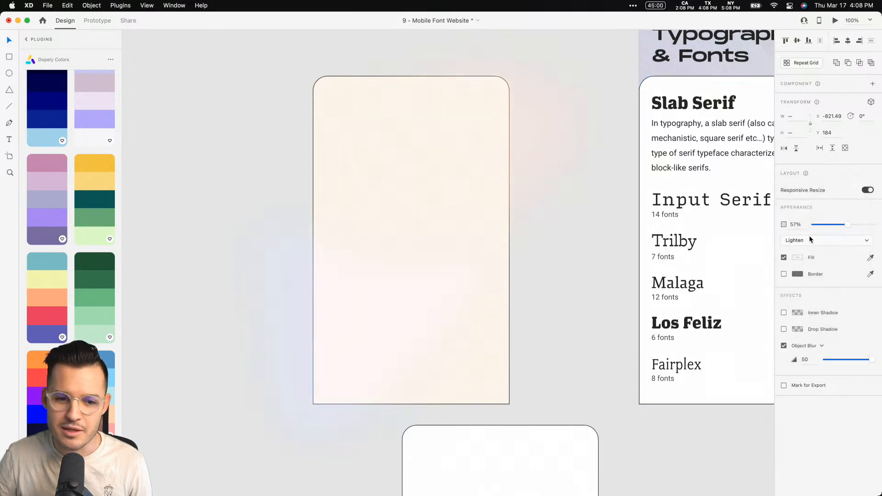
Set both blurred blobs to the Multiply blend mode and lower their opacity to about 15%.
{"action": "left_click", "coordinate": [808, 239]}
{"action": "left_click", "coordinate": [834, 219]}
{"action": "left_click_drag", "start_coordinate": [849, 224], "coordinate": [821, 231]}
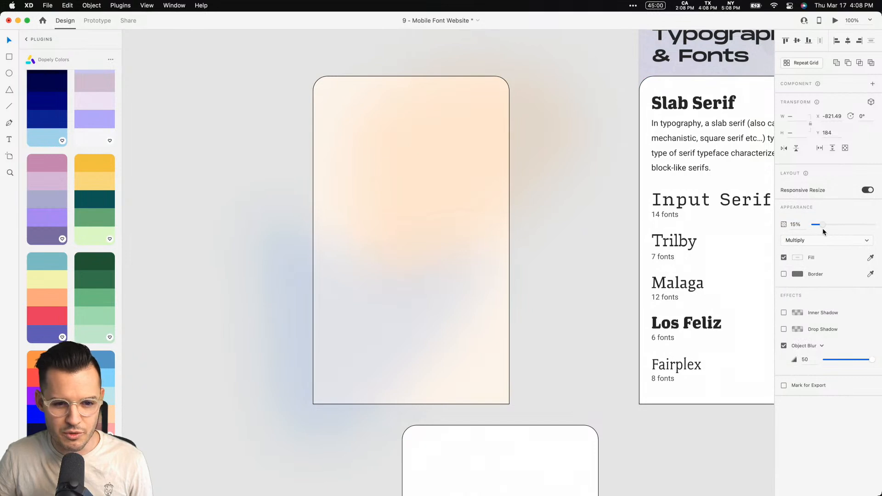
{"action": "left_click", "coordinate": [588, 227]}
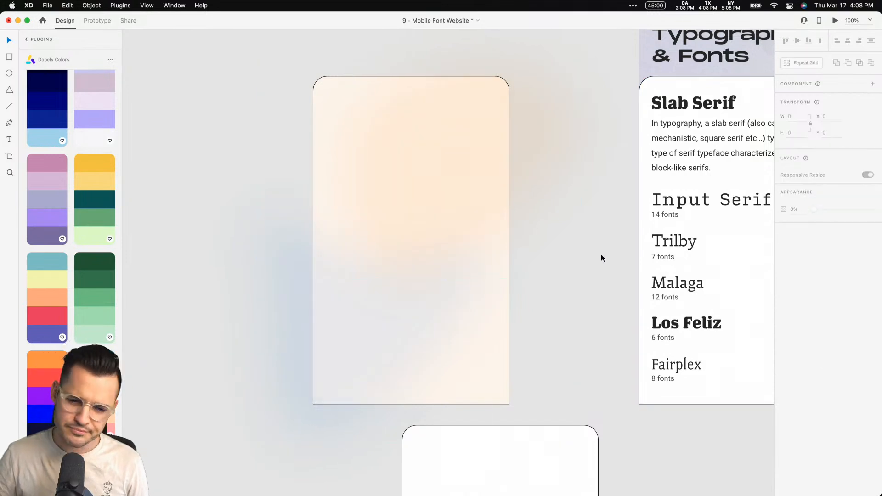
Align the spare white card exactly over the cream card at X -701, Y 211, and bring it to the front.
{"action": "scroll", "coordinate": [581, 320], "scroll_direction": "down", "scroll_amount": 2}
{"action": "left_click_drag", "start_coordinate": [581, 320], "coordinate": [295, 89]}
{"action": "left_click_drag", "start_coordinate": [536, 456], "coordinate": [446, 106]}
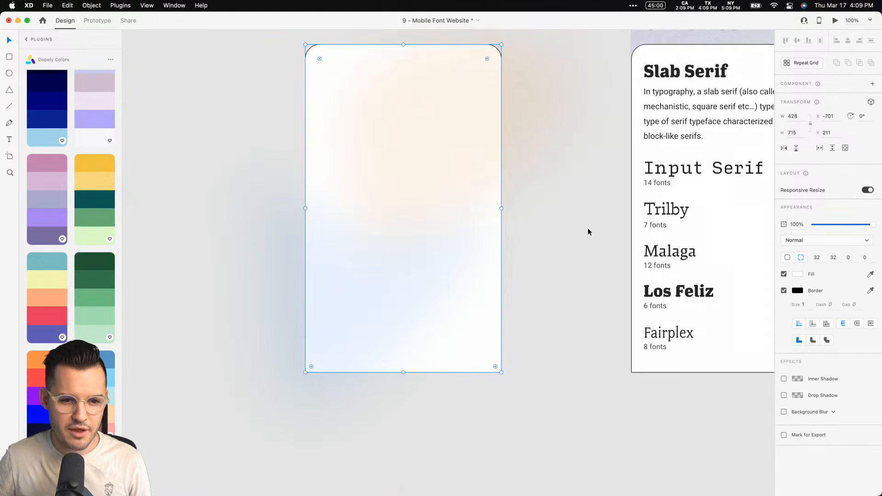
{"action": "left_click", "coordinate": [576, 239]}
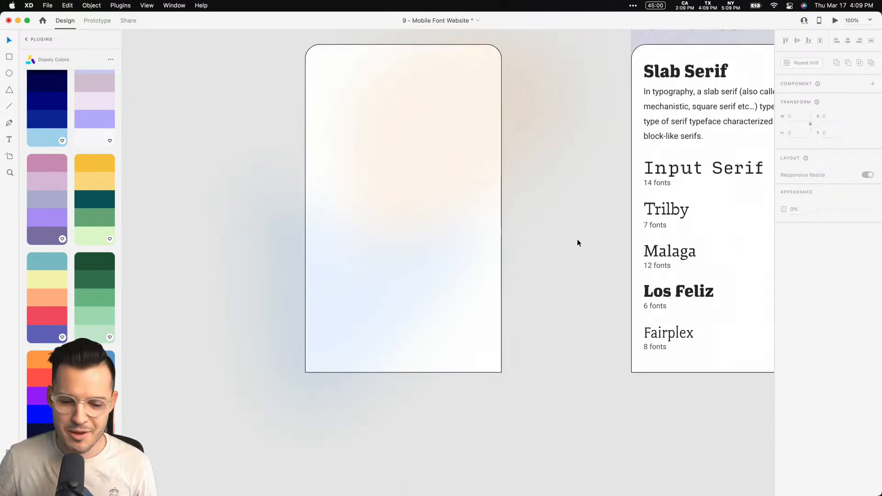
{"action": "left_click", "coordinate": [310, 57]}
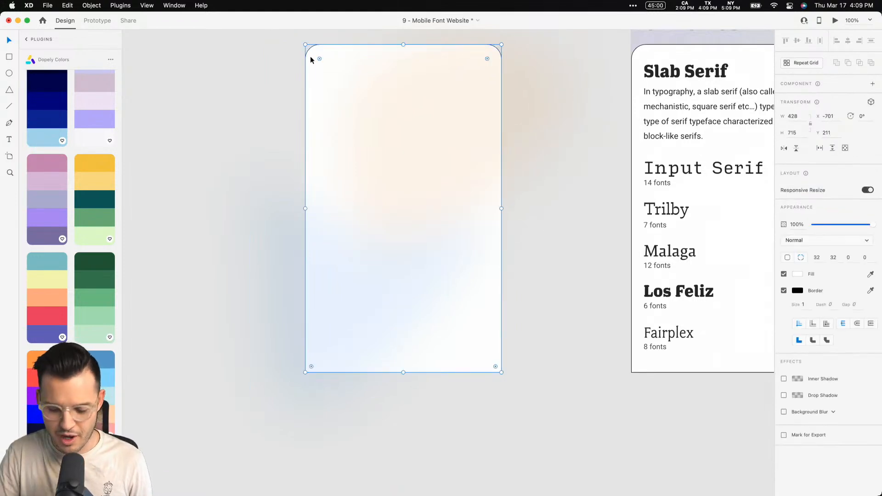
{"action": "key", "text": "super+shift+bracketright"}
Mask the cream card and both blurred blobs with the white card's rounded shape.
{"action": "left_click", "coordinate": [247, 89]}
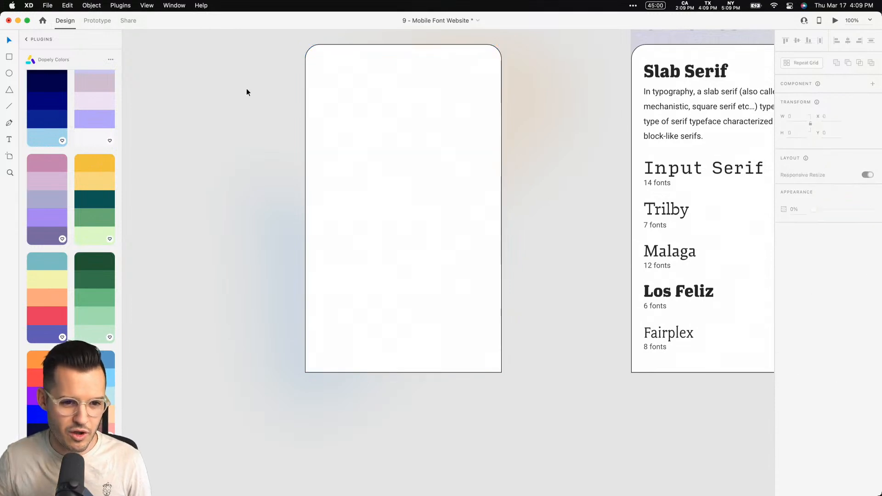
{"action": "left_click_drag", "start_coordinate": [357, 180], "coordinate": [533, 371]}
{"action": "right_click", "coordinate": [452, 148]}
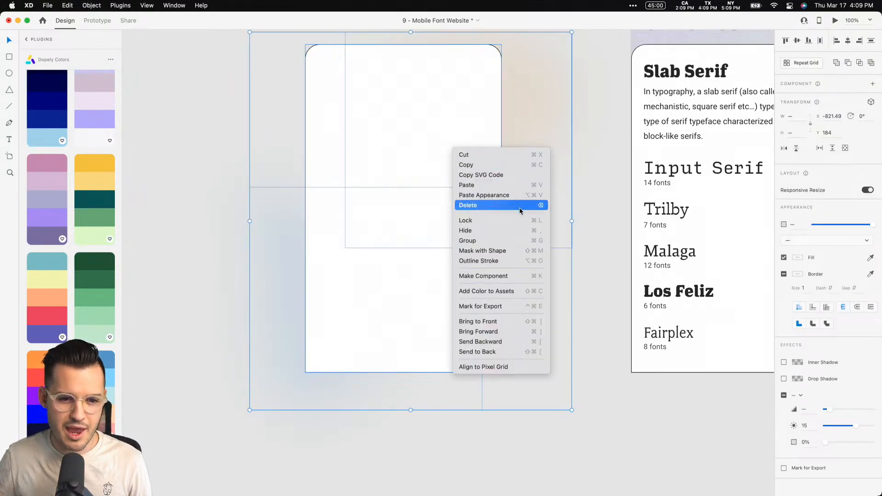
{"action": "left_click", "coordinate": [505, 250]}
{"action": "scroll", "coordinate": [535, 309], "scroll_direction": "right", "scroll_amount": 3}
{"action": "scroll", "coordinate": [536, 309], "scroll_direction": "up", "scroll_amount": 2}
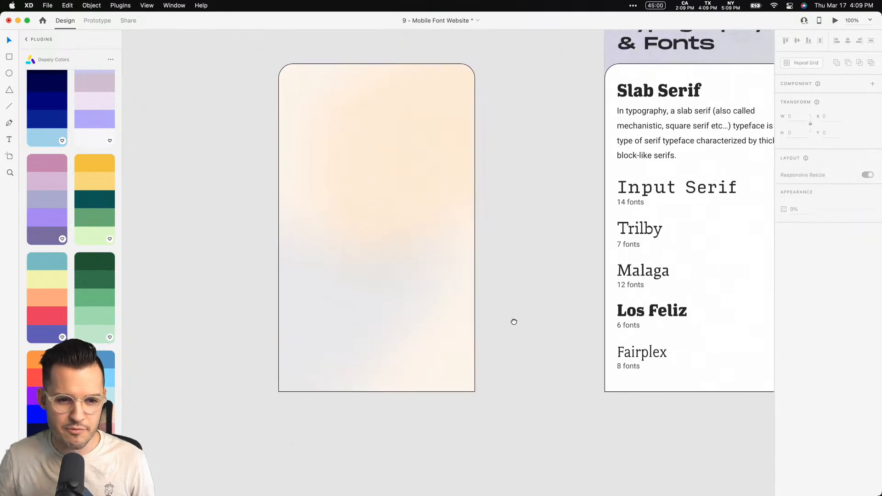
Place the masked gradient card on the Mobile Site artboard at X 0, Y 211, behind the Slab Serif list.
{"action": "left_click_drag", "start_coordinate": [434, 275], "coordinate": [469, 297]}
{"action": "scroll", "coordinate": [415, 322], "scroll_direction": "right", "scroll_amount": 3}
{"action": "scroll", "coordinate": [415, 322], "scroll_direction": "up", "scroll_amount": 1}
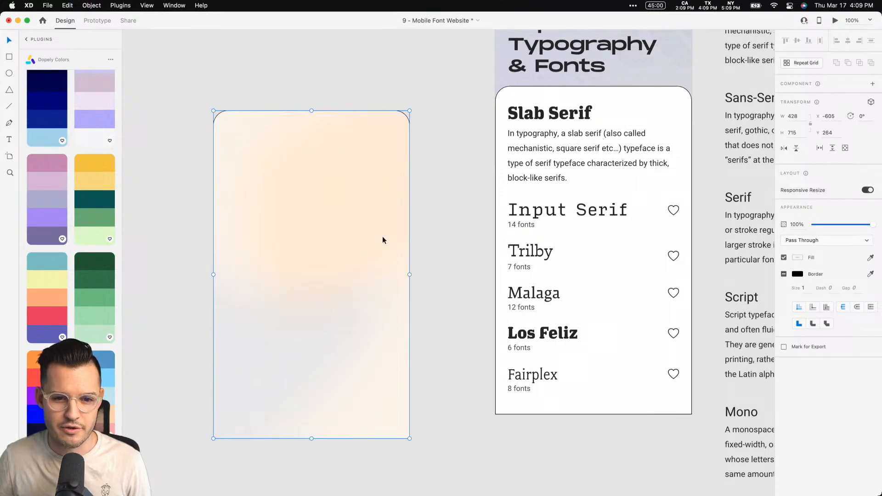
{"action": "scroll", "coordinate": [359, 245], "scroll_direction": "right", "scroll_amount": 3}
{"action": "scroll", "coordinate": [359, 245], "scroll_direction": "up", "scroll_amount": 1}
{"action": "left_click_drag", "start_coordinate": [270, 221], "coordinate": [550, 187]}
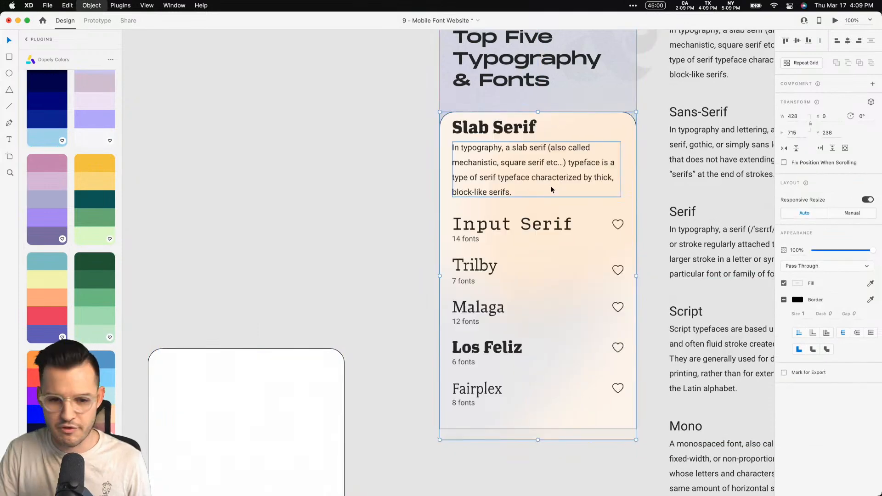
{"action": "left_click_drag", "start_coordinate": [616, 125], "coordinate": [614, 114]}
Show the document's layers and inspect the font used by the Input Serif title in the card.
{"action": "scroll", "coordinate": [614, 114], "scroll_direction": "right", "scroll_amount": 5}
{"action": "scroll", "coordinate": [614, 115], "scroll_direction": "up", "scroll_amount": 1}
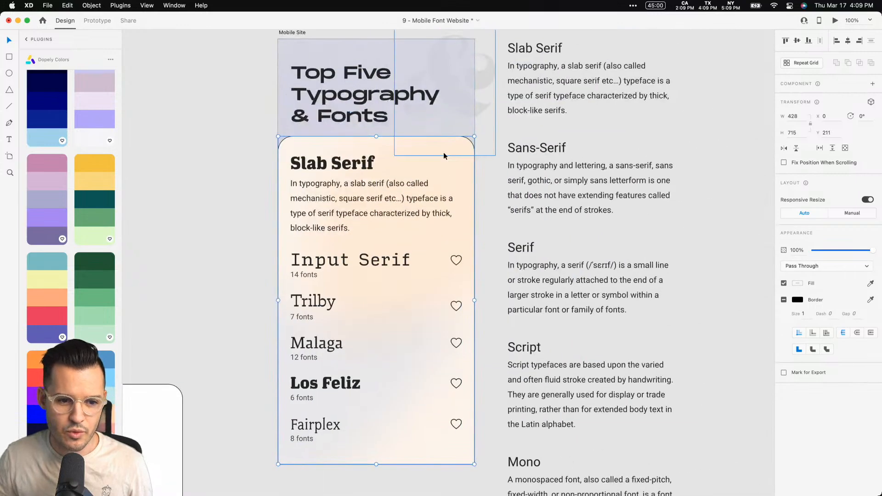
{"action": "key", "text": "super+y"}
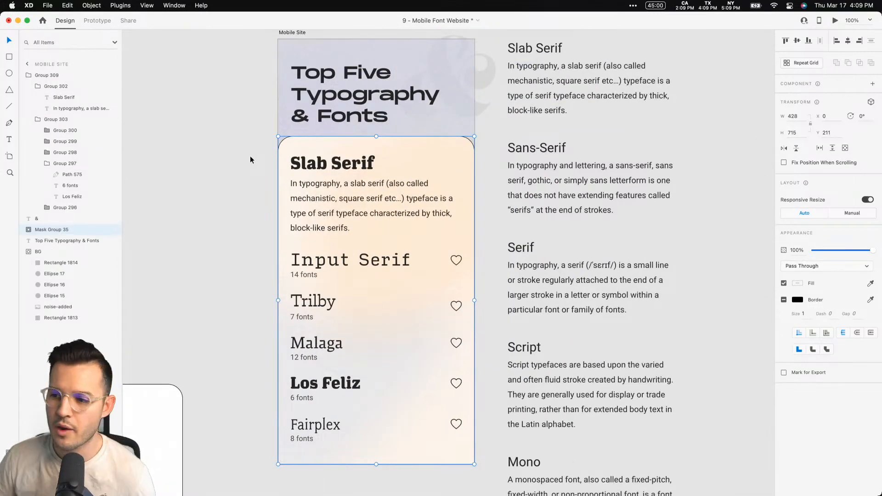
{"action": "left_click_drag", "start_coordinate": [250, 157], "coordinate": [256, 156]}
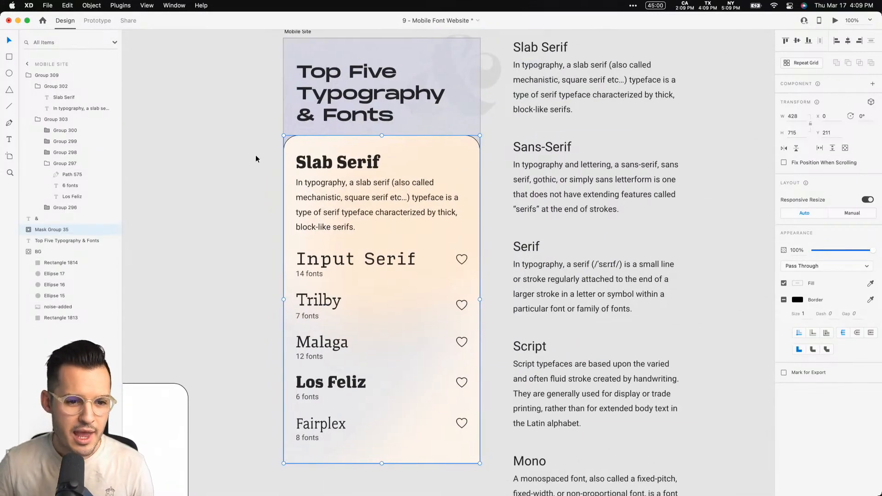
{"action": "scroll", "coordinate": [277, 169], "scroll_direction": "left", "scroll_amount": 2}
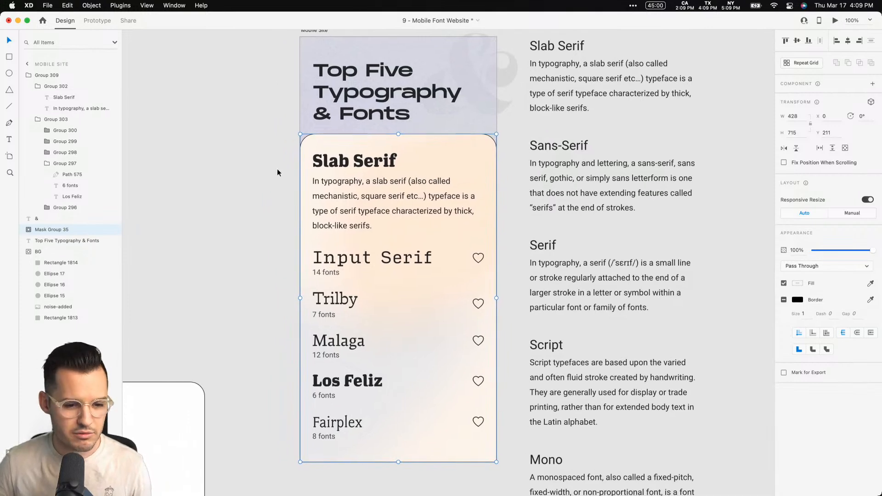
{"action": "left_click", "coordinate": [342, 261], "text": "super"}
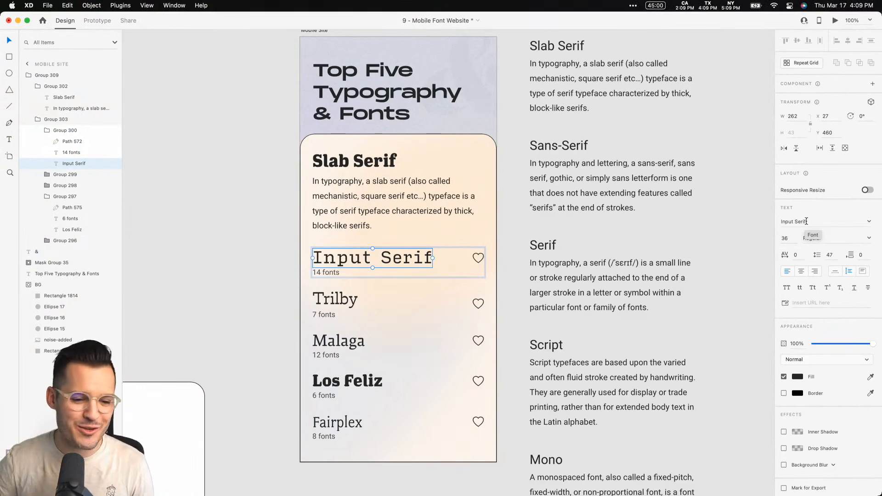
{"action": "left_click", "coordinate": [249, 248]}
{"action": "left_click_drag", "start_coordinate": [266, 261], "coordinate": [327, 252]}
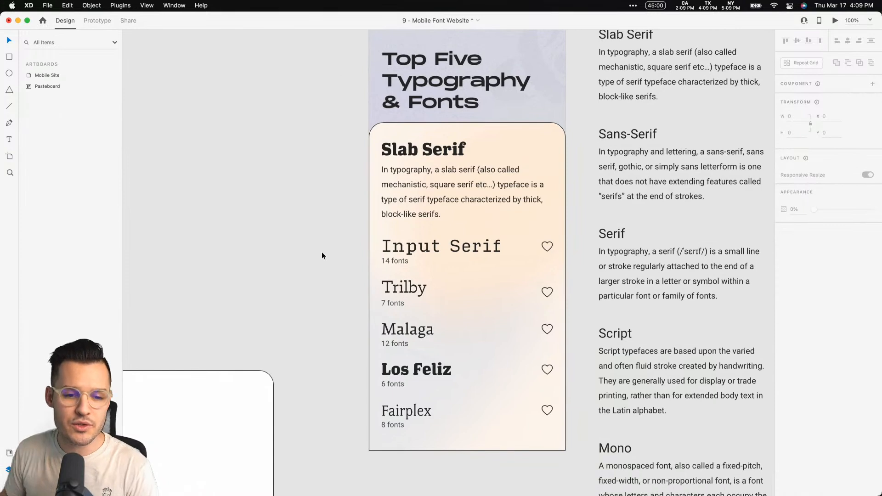
Overlay the spare white card on the Slab Serif card so that only the Slab Serif heading stays exposed.
{"action": "left_click", "coordinate": [408, 208]}
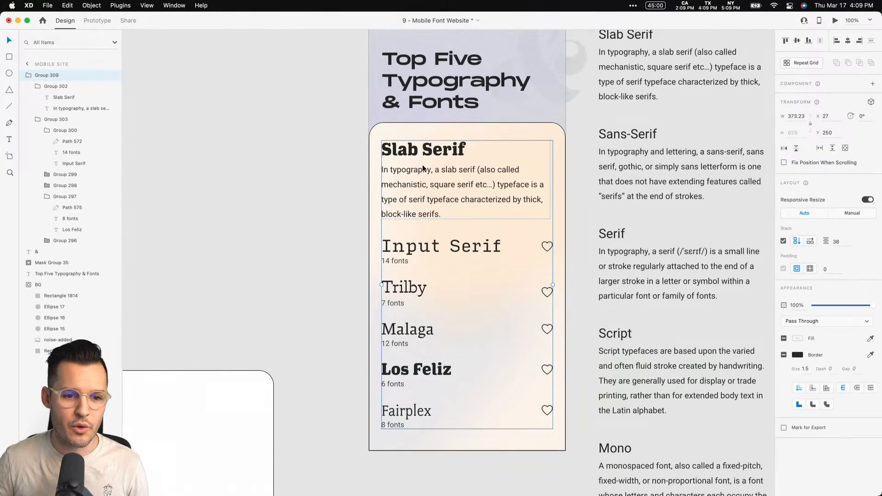
{"action": "left_click_drag", "start_coordinate": [282, 172], "coordinate": [402, 138]}
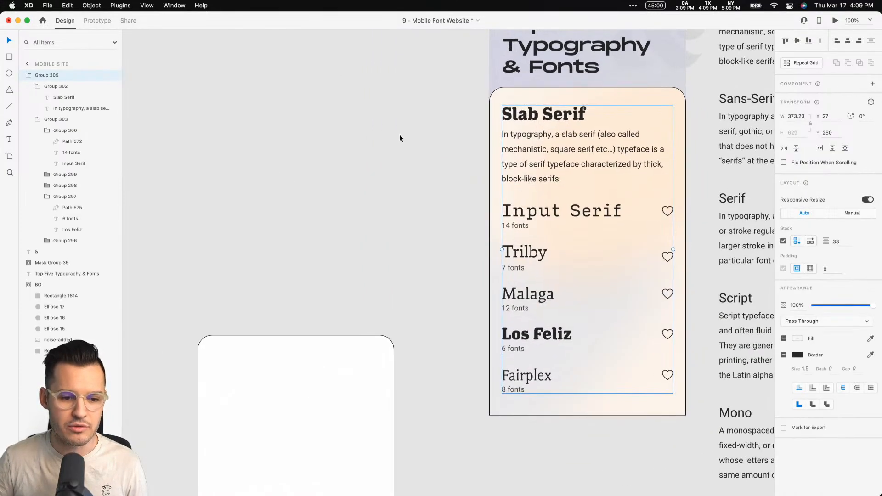
{"action": "left_click_drag", "start_coordinate": [253, 415], "coordinate": [546, 211]}
Slide both stacked cards and the Slab Serif text group together down to Y 722 and back up beneath the page title.
{"action": "left_click", "coordinate": [579, 114]}
{"action": "left_click", "coordinate": [514, 177], "text": "shift"}
{"action": "left_click", "coordinate": [579, 100], "text": "shift"}
{"action": "left_click_drag", "start_coordinate": [576, 145], "coordinate": [581, 333]}
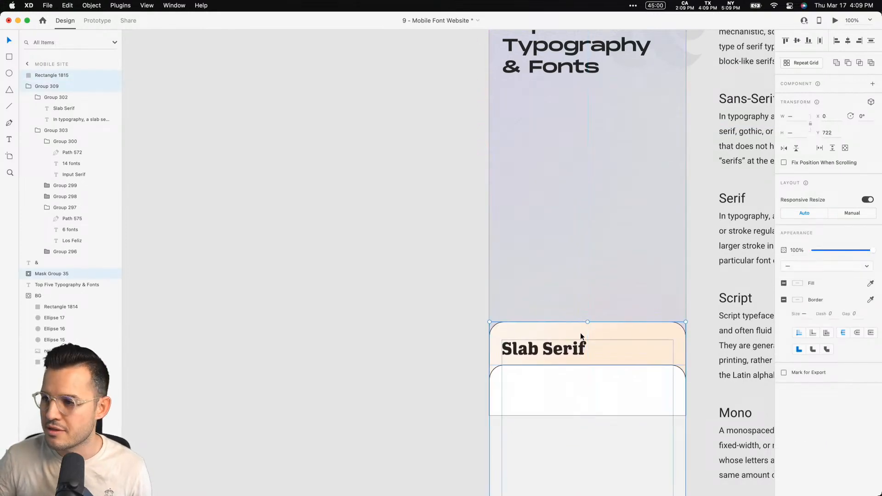
{"action": "left_click_drag", "start_coordinate": [427, 181], "coordinate": [201, 241]}
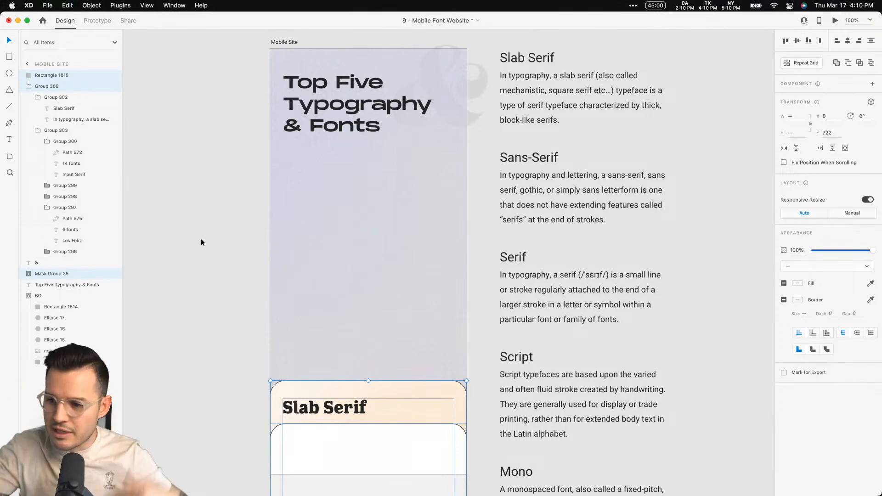
{"action": "left_click_drag", "start_coordinate": [379, 386], "coordinate": [385, 169]}
{"action": "left_click", "coordinate": [204, 208]}
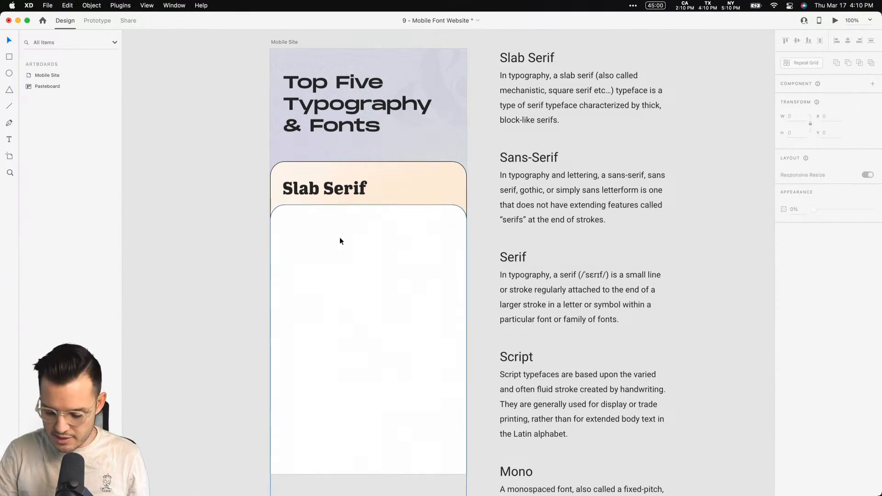
Bring the five finished font lists from the far pasteboard area over beside the Mobile Site artboard.
{"action": "key", "text": "super+minus"}
{"action": "scroll", "coordinate": [324, 253], "scroll_direction": "right", "scroll_amount": 2}
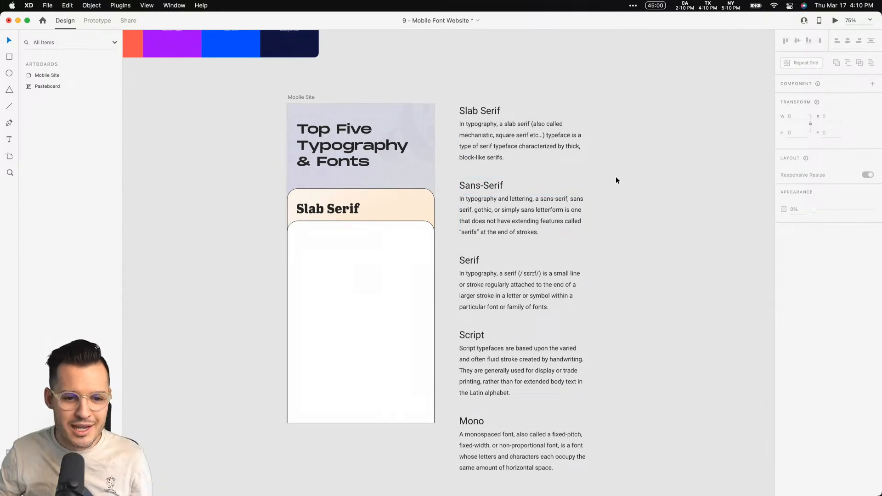
{"action": "key", "text": "super+minus"}
{"action": "key", "text": "super+minus"}
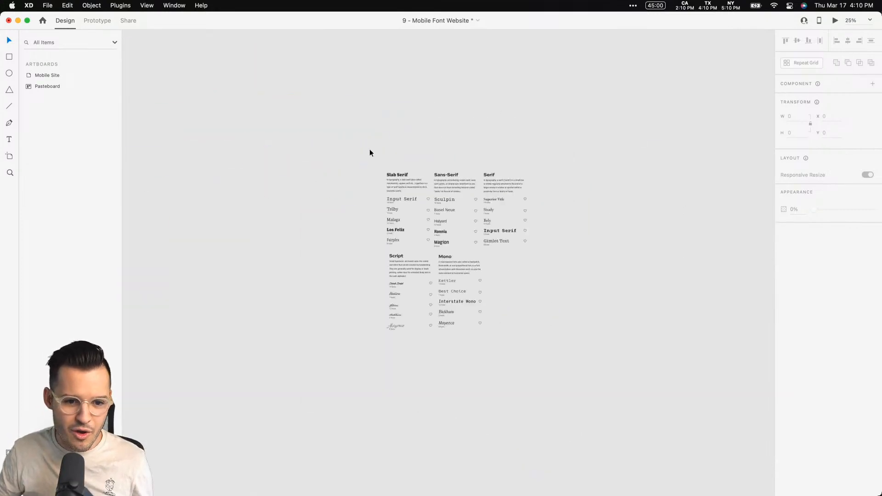
{"action": "left_click_drag", "start_coordinate": [338, 144], "coordinate": [579, 357]}
{"action": "left_click_drag", "start_coordinate": [396, 190], "coordinate": [220, 197]}
{"action": "left_click_drag", "start_coordinate": [220, 197], "coordinate": [525, 211]}
Delete the old plain typography descriptions and move the five font lists into their place at X 721, Y 0.
{"action": "left_click_drag", "start_coordinate": [485, 172], "coordinate": [450, 324]}
{"action": "key", "text": "Delete"}
{"action": "left_click_drag", "start_coordinate": [471, 162], "coordinate": [614, 364]}
{"action": "left_click_drag", "start_coordinate": [522, 207], "coordinate": [471, 201]}
{"action": "key", "text": "z"}
{"action": "left_click_drag", "start_coordinate": [354, 184], "coordinate": [568, 339]}
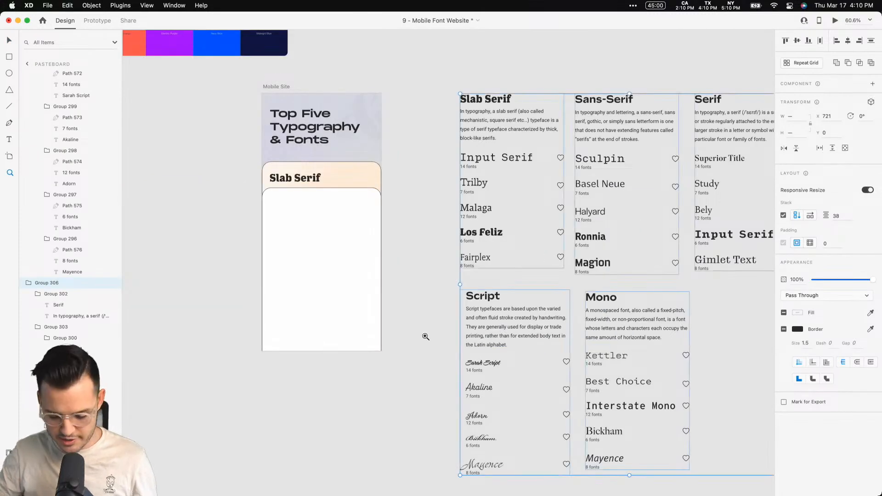
{"action": "left_click_drag", "start_coordinate": [430, 238], "coordinate": [380, 261]}
Delete the duplicate Slab Serif list on the pasteboard and move the Sans-Serif list into its place.
{"action": "left_click", "coordinate": [436, 164]}
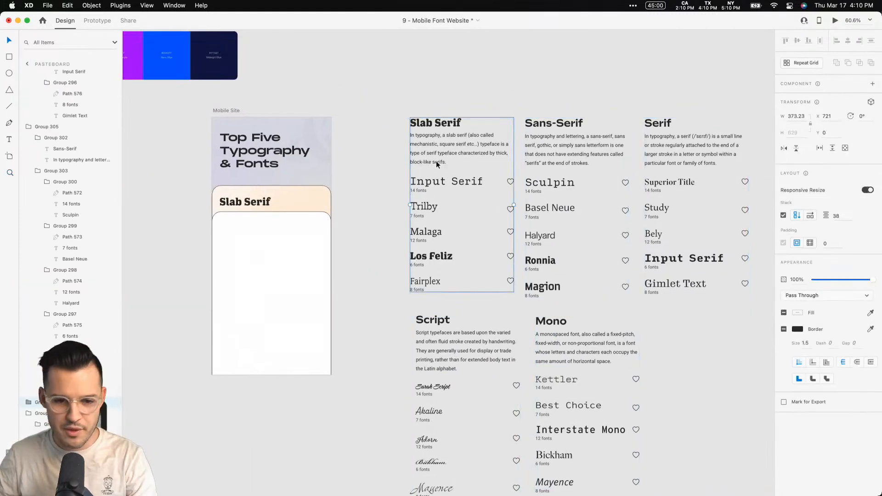
{"action": "key", "text": "Delete"}
{"action": "left_click_drag", "start_coordinate": [545, 149], "coordinate": [420, 148]}
{"action": "left_click", "coordinate": [655, 145], "text": "shift"}
{"action": "left_click_drag", "start_coordinate": [654, 145], "coordinate": [533, 146]}
{"action": "key", "text": "super+z"}
{"action": "left_click", "coordinate": [451, 76]}
Move the white card off the Mobile Site artboard onto the pasteboard beside it, at about X 657, Y -18.
{"action": "left_click", "coordinate": [300, 257]}
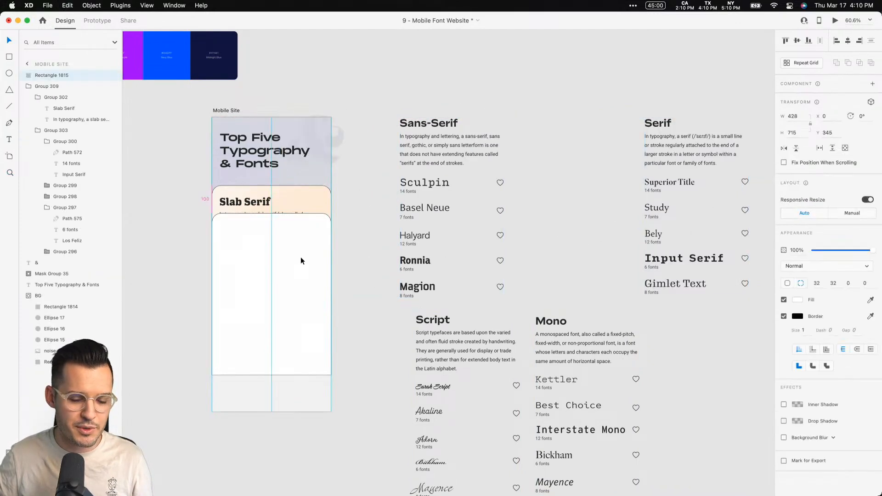
{"action": "left_click_drag", "start_coordinate": [300, 257], "coordinate": [482, 132]}
{"action": "scroll", "coordinate": [431, 63], "scroll_direction": "left", "scroll_amount": 5}
{"action": "scroll", "coordinate": [431, 63], "scroll_direction": "up", "scroll_amount": 2}
{"action": "left_click", "coordinate": [582, 104]}
{"action": "left_click", "coordinate": [604, 210]}
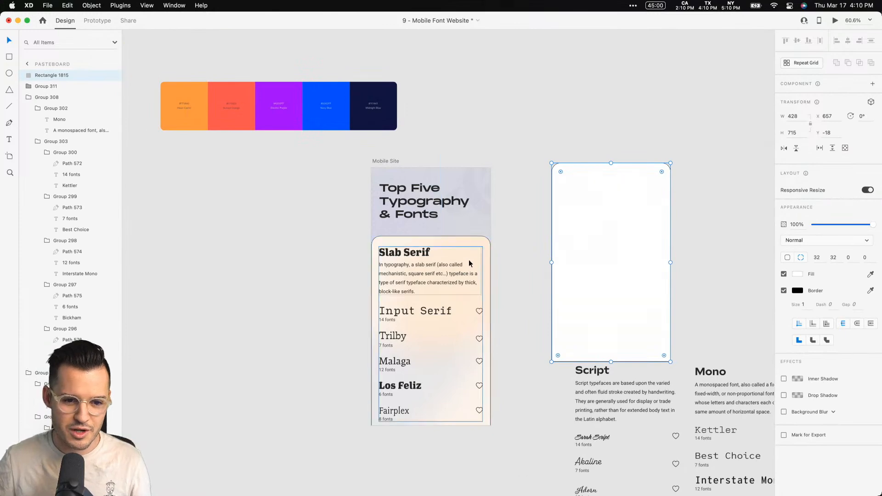
Duplicate the masked gradient card and place the copy above the colour palette at about X -816, Y -1034.
{"action": "left_click", "coordinate": [464, 248]}
{"action": "left_click_drag", "start_coordinate": [463, 248], "coordinate": [565, 157], "text": "alt"}
{"action": "left_click_drag", "start_coordinate": [566, 194], "coordinate": [404, 29]}
{"action": "left_click_drag", "start_coordinate": [401, 56], "coordinate": [632, 133]}
{"action": "left_click_drag", "start_coordinate": [616, 133], "coordinate": [331, 140]}
{"action": "left_click", "coordinate": [408, 74]}
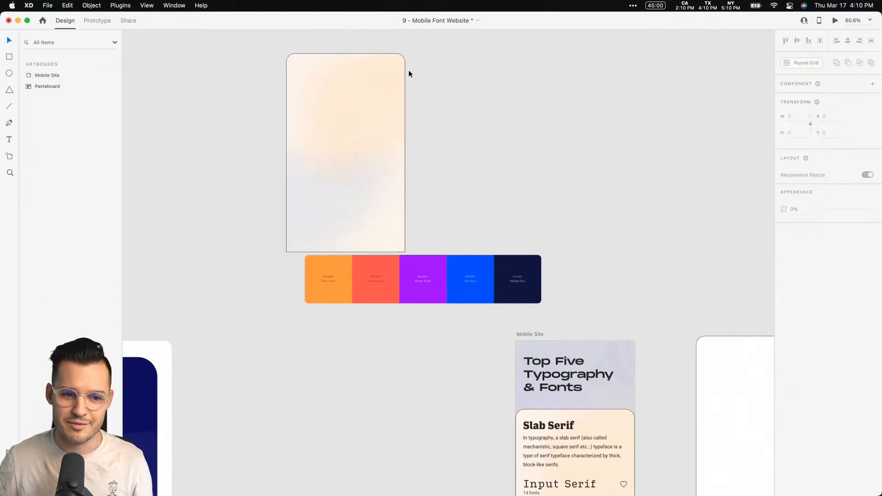
Recolour the base rectangle inside the duplicated masked card to a saturated blue, and select its lower blurred blob path.
{"action": "double_click", "coordinate": [305, 65]}
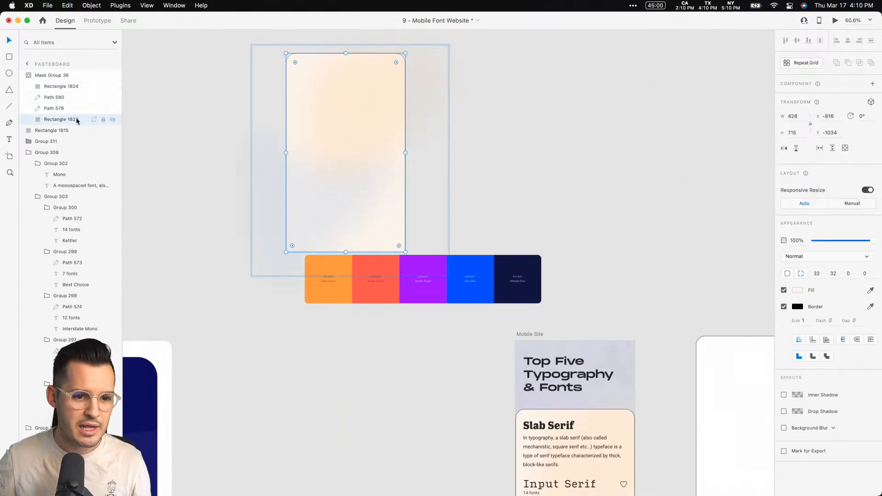
{"action": "left_click", "coordinate": [797, 291]}
{"action": "left_click_drag", "start_coordinate": [770, 304], "coordinate": [766, 275]}
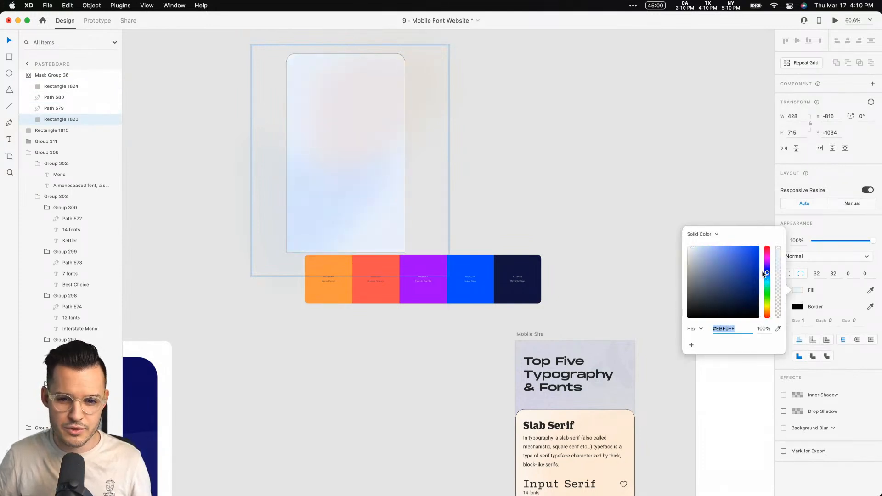
{"action": "left_click_drag", "start_coordinate": [701, 247], "coordinate": [738, 241]}
{"action": "left_click", "coordinate": [46, 110]}
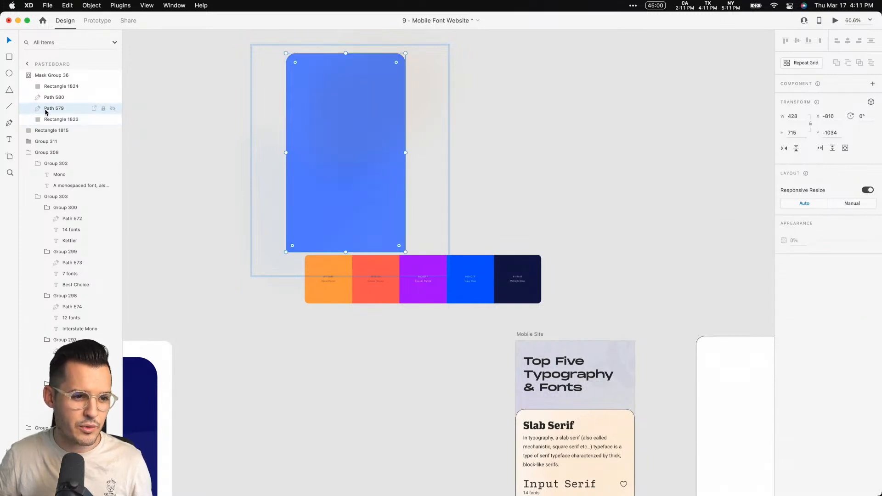
Set both blurred blob paths inside the blue masked card to Screen blending at 39% opacity.
{"action": "left_click", "coordinate": [54, 97], "text": "shift"}
{"action": "left_click_drag", "start_coordinate": [824, 240], "coordinate": [828, 242]}
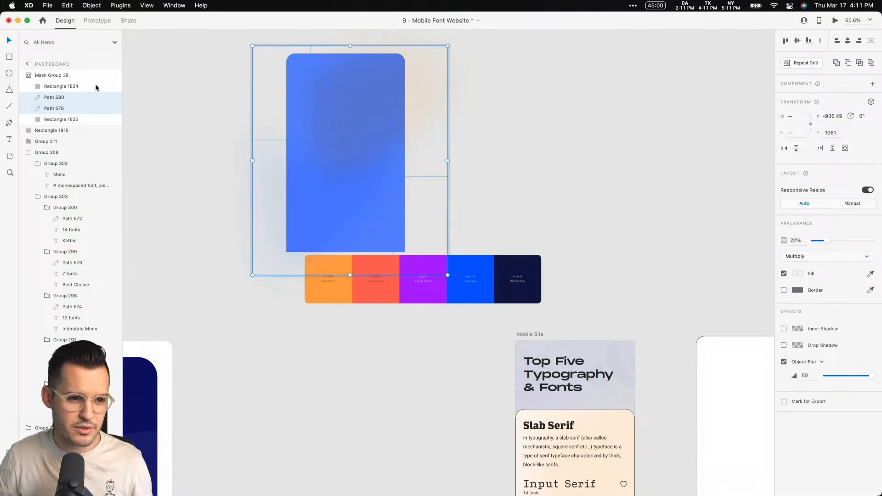
{"action": "left_click", "coordinate": [54, 118]}
{"action": "left_click", "coordinate": [58, 97], "text": "shift"}
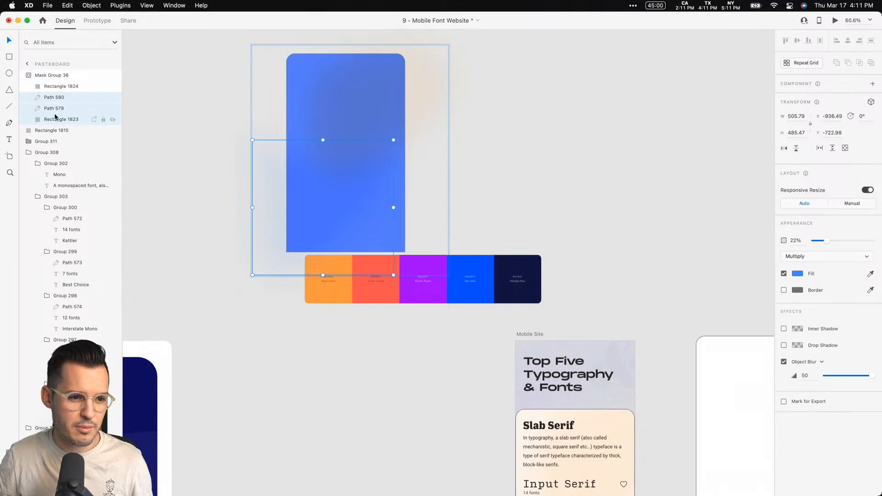
{"action": "left_click", "coordinate": [60, 88]}
{"action": "left_click", "coordinate": [59, 98]}
{"action": "left_click", "coordinate": [56, 110], "text": "shift"}
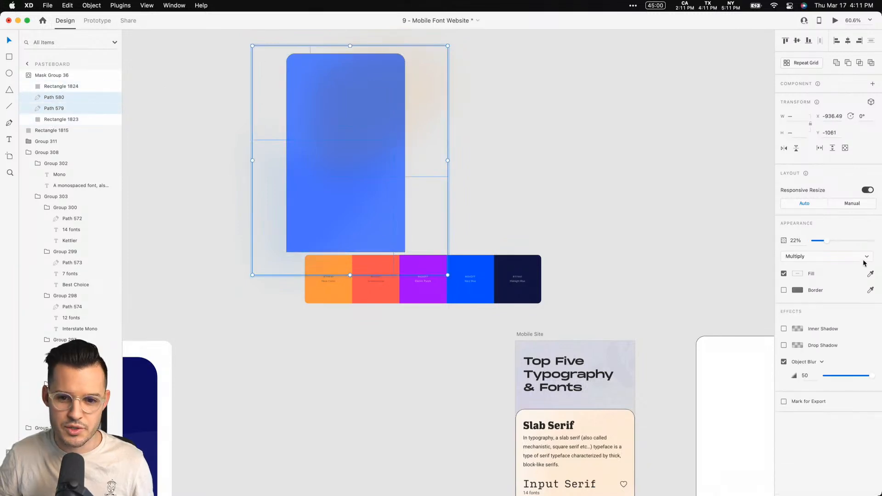
{"action": "left_click", "coordinate": [837, 257]}
{"action": "left_click", "coordinate": [825, 289]}
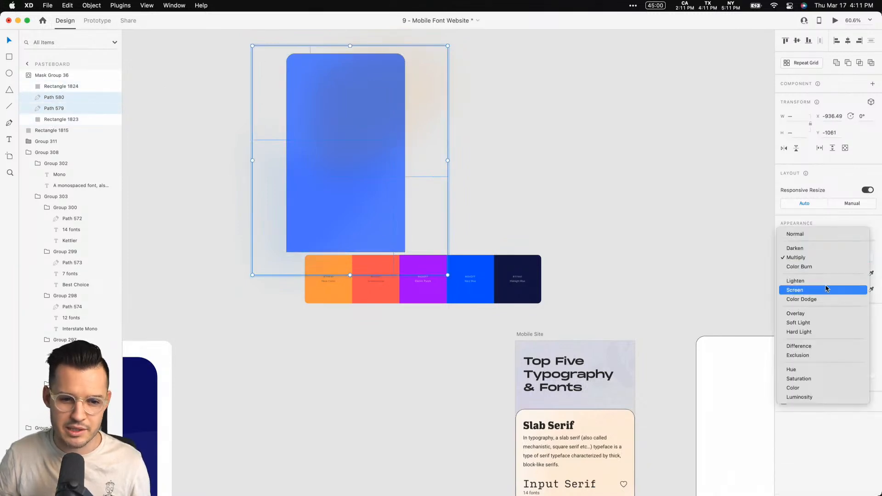
{"action": "mouse_move", "coordinate": [826, 240]}
{"action": "left_mouse_down"}
{"action": "mouse_move", "coordinate": [863, 240]}
{"action": "mouse_move", "coordinate": [835, 241]}
{"action": "left_mouse_up"}
{"action": "left_click", "coordinate": [604, 123]}
Shift the blue card's orange blob to the upper left and its blue blob to the lower right, and set both to 23% opacity.
{"action": "double_click", "coordinate": [359, 108]}
{"action": "left_click", "coordinate": [356, 109]}
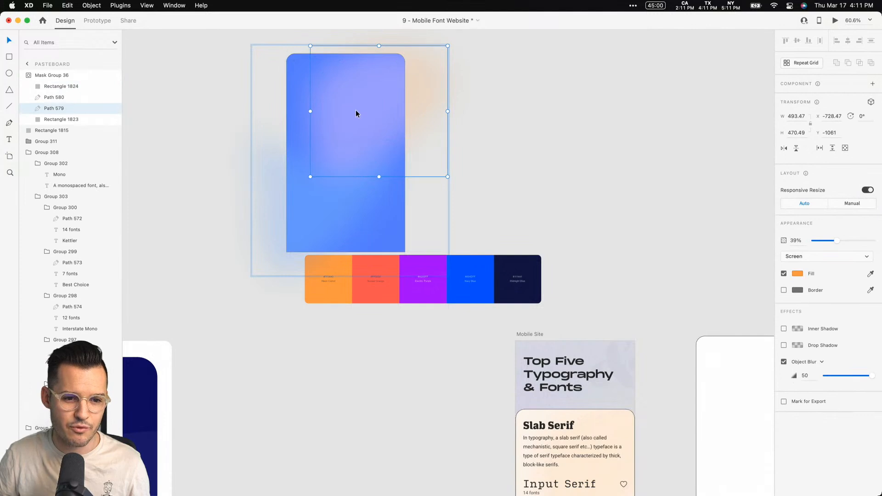
{"action": "left_click_drag", "start_coordinate": [357, 111], "coordinate": [297, 94]}
{"action": "left_click_drag", "start_coordinate": [334, 202], "coordinate": [390, 212]}
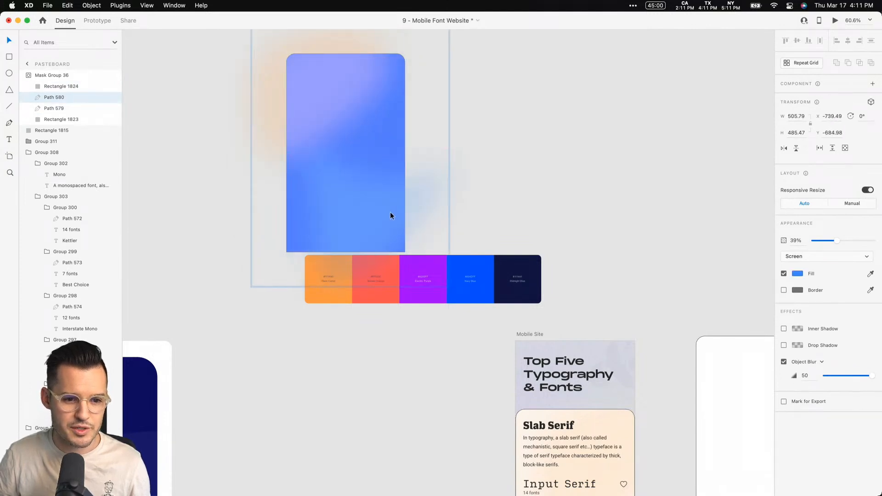
{"action": "left_click", "coordinate": [324, 107], "text": "shift"}
{"action": "left_click_drag", "start_coordinate": [835, 241], "coordinate": [829, 241]}
{"action": "left_click", "coordinate": [568, 114]}
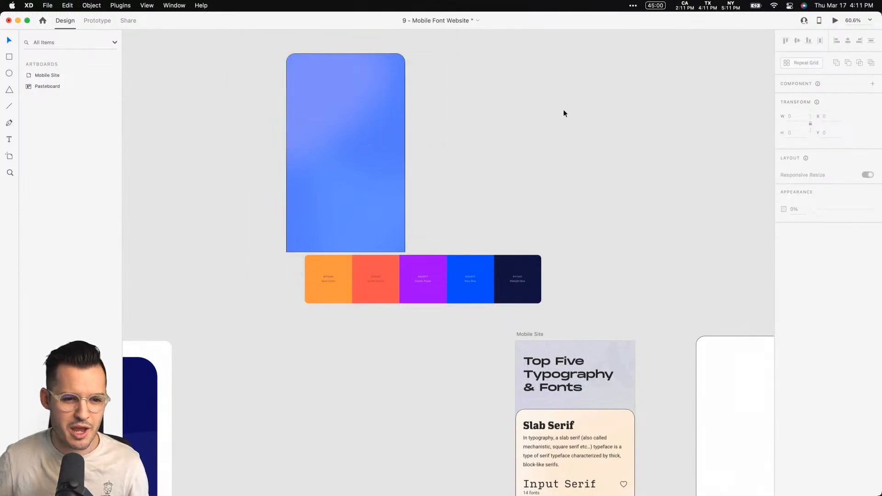
Duplicate the blue gradient card to X -496, Y -1034 and recolour the copy's base rectangle with the palette's coral.
{"action": "left_click_drag", "start_coordinate": [370, 146], "coordinate": [440, 152]}
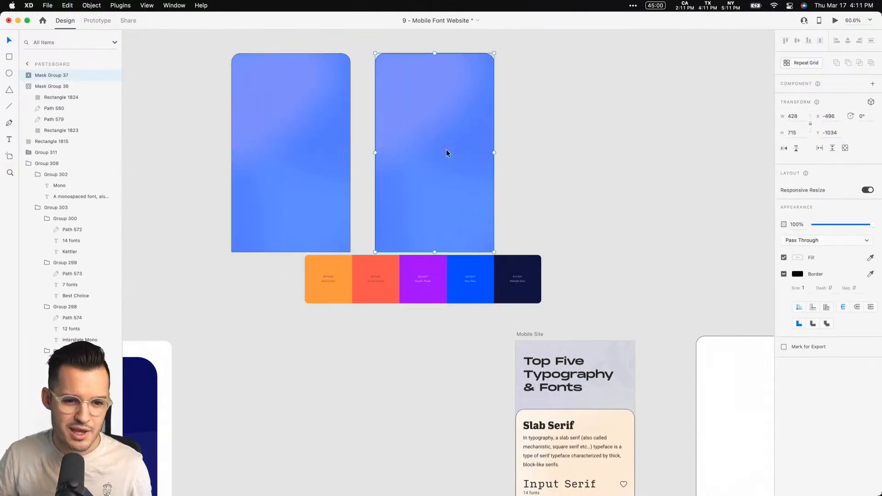
{"action": "double_click", "coordinate": [375, 234]}
{"action": "left_click", "coordinate": [61, 119]}
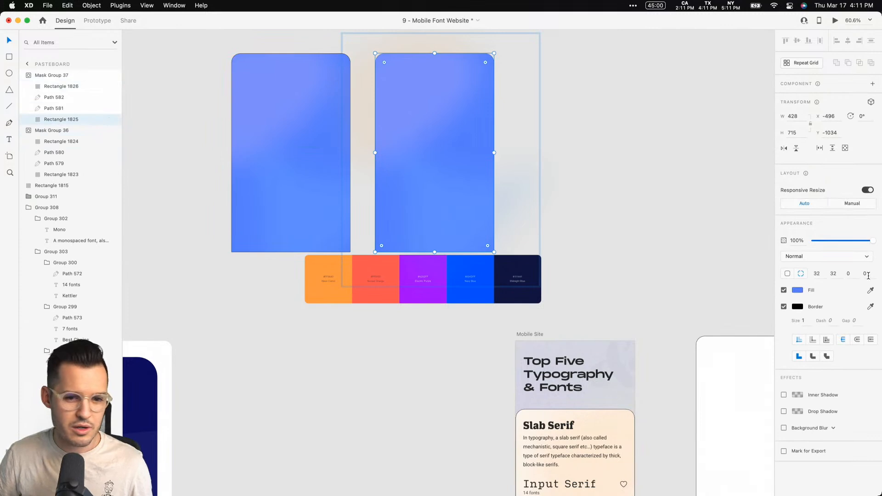
{"action": "left_click", "coordinate": [870, 291]}
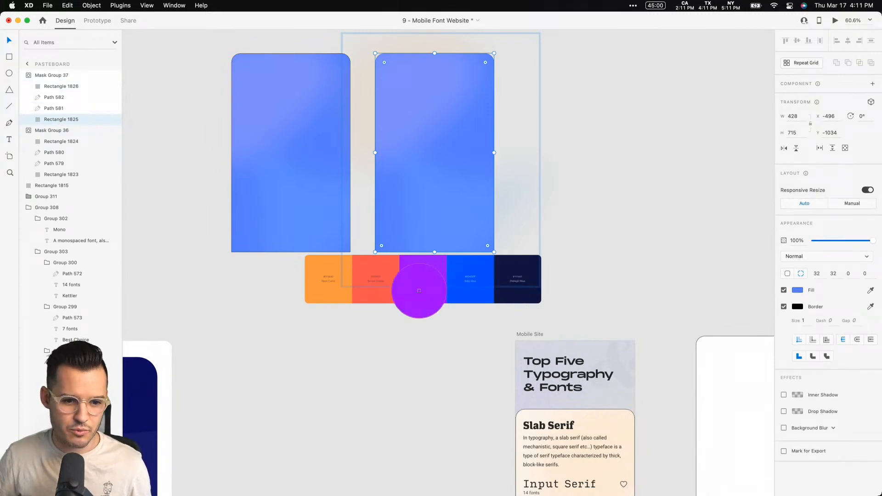
{"action": "left_click", "coordinate": [380, 285]}
{"action": "left_click", "coordinate": [563, 172]}
Duplicate the coral gradient card to X 9, Y -1034 and recolour the copy's base rectangle with the palette's purple.
{"action": "left_click_drag", "start_coordinate": [444, 166], "coordinate": [584, 164]}
{"action": "double_click", "coordinate": [583, 164]}
{"action": "left_click", "coordinate": [55, 119]}
{"action": "left_click", "coordinate": [871, 290]}
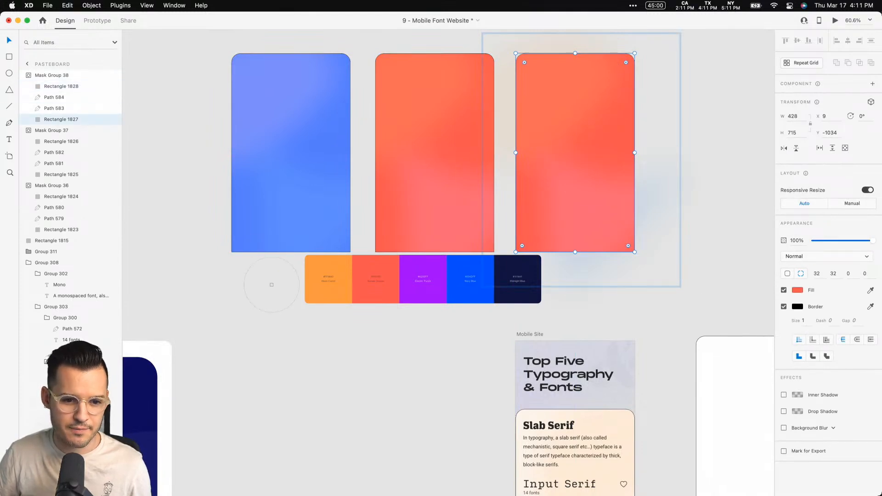
{"action": "left_click", "coordinate": [423, 295]}
{"action": "left_click", "coordinate": [723, 189]}
Duplicate the purple gradient card to X 502, Y -1034 and recolour the copy's base rectangle with the palette's midnight blue.
{"action": "left_click_drag", "start_coordinate": [557, 180], "coordinate": [534, 195]}
{"action": "double_click", "coordinate": [508, 255]}
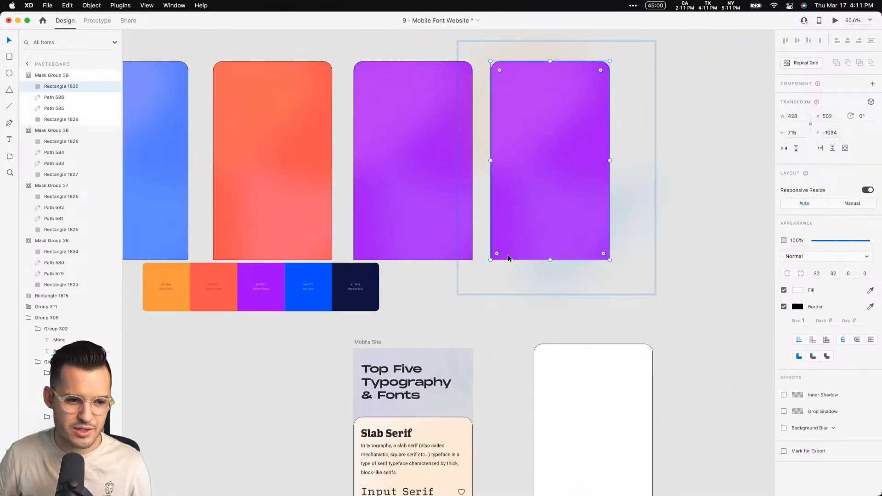
{"action": "left_click", "coordinate": [871, 291]}
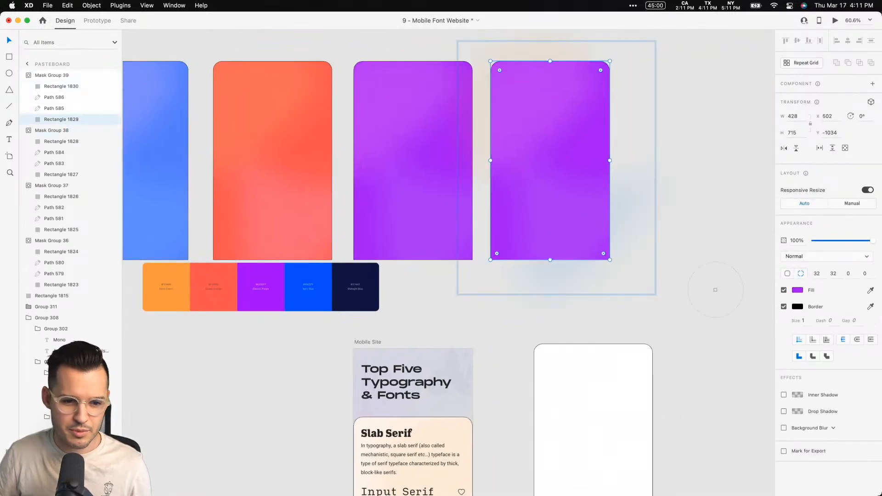
{"action": "left_click", "coordinate": [364, 292]}
{"action": "left_click", "coordinate": [657, 307]}
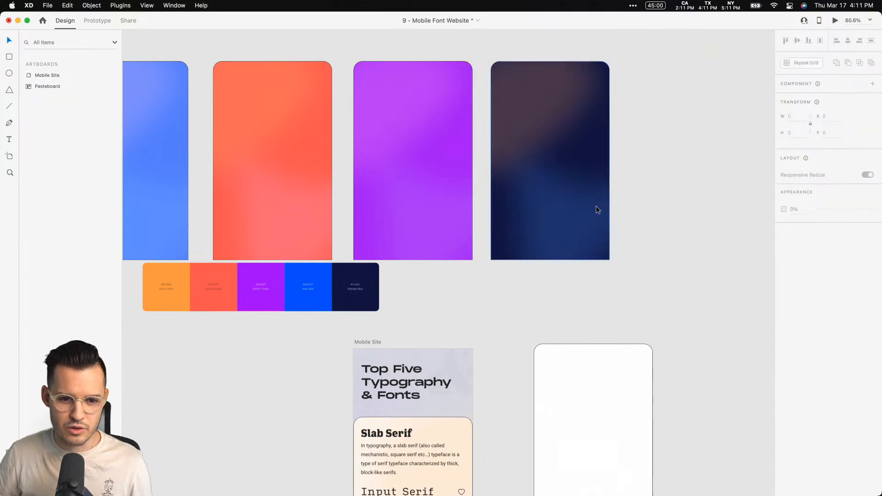
Try Lighten and Overlay blending on both blobs of the midnight blue card, raising their opacity to 53%.
{"action": "double_click", "coordinate": [565, 208]}
{"action": "left_click", "coordinate": [541, 115], "text": "shift"}
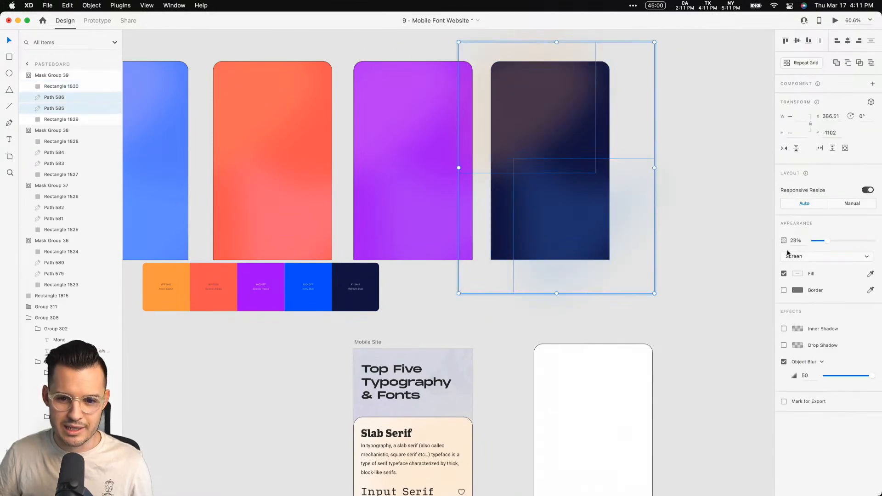
{"action": "left_click", "coordinate": [824, 257]}
{"action": "left_click", "coordinate": [823, 247]}
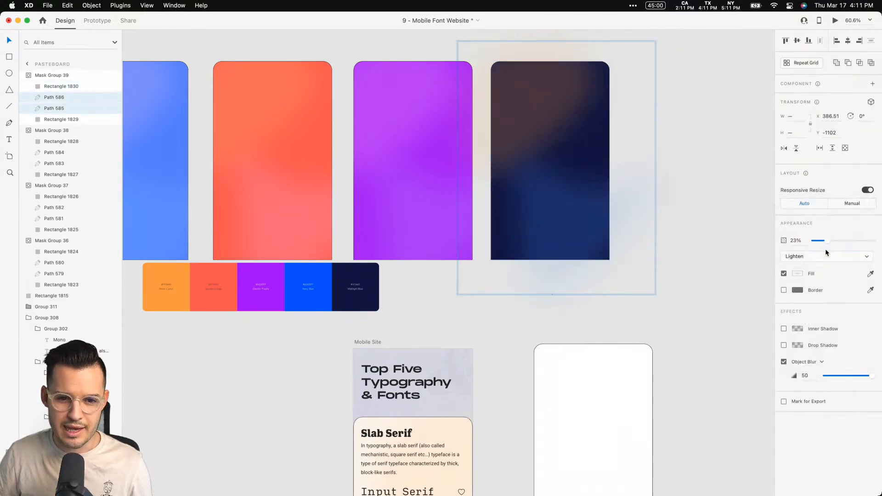
{"action": "left_click", "coordinate": [820, 256]}
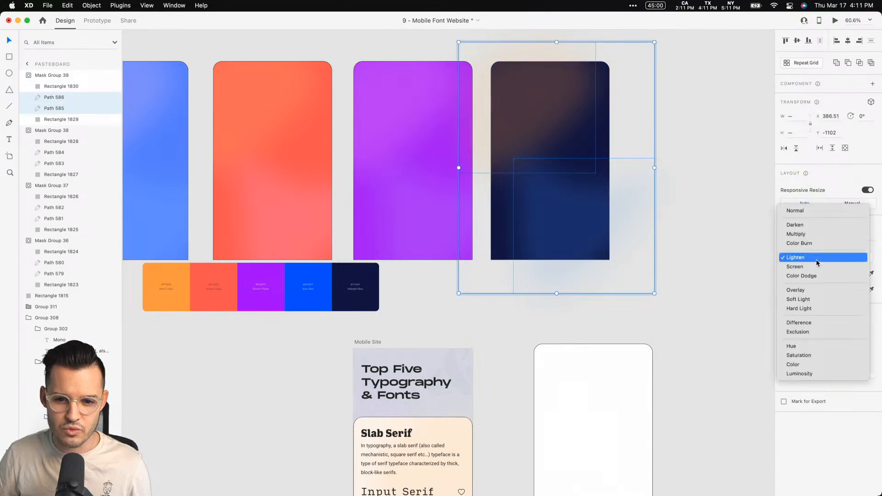
{"action": "left_click", "coordinate": [811, 290]}
{"action": "mouse_move", "coordinate": [827, 239]}
{"action": "left_mouse_down"}
{"action": "mouse_move", "coordinate": [853, 238]}
{"action": "mouse_move", "coordinate": [844, 240]}
{"action": "left_mouse_up"}
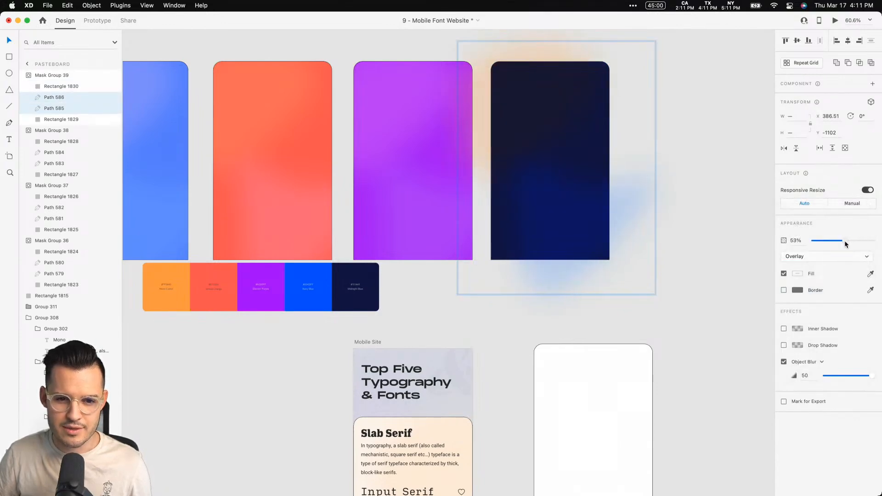
Set both blobs of the midnight blue card to Screen blending at 19% opacity.
{"action": "left_click", "coordinate": [815, 257]}
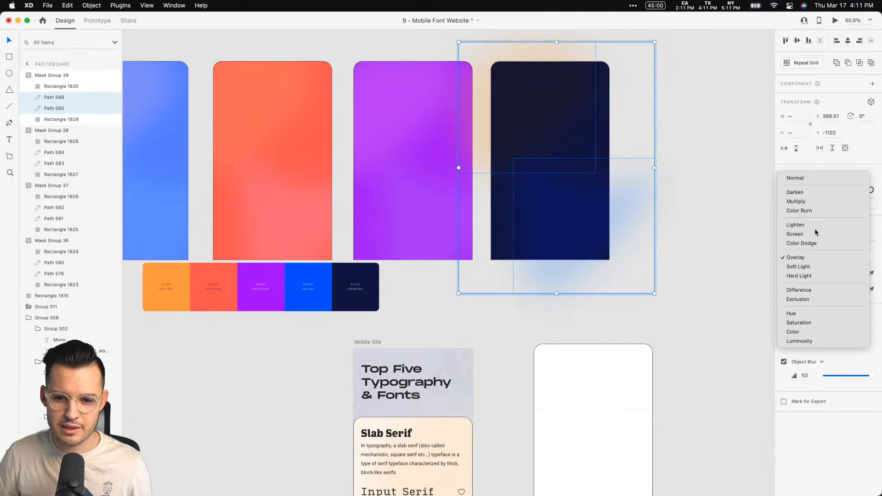
{"action": "left_click", "coordinate": [815, 236]}
{"action": "left_click_drag", "start_coordinate": [838, 242], "coordinate": [825, 244]}
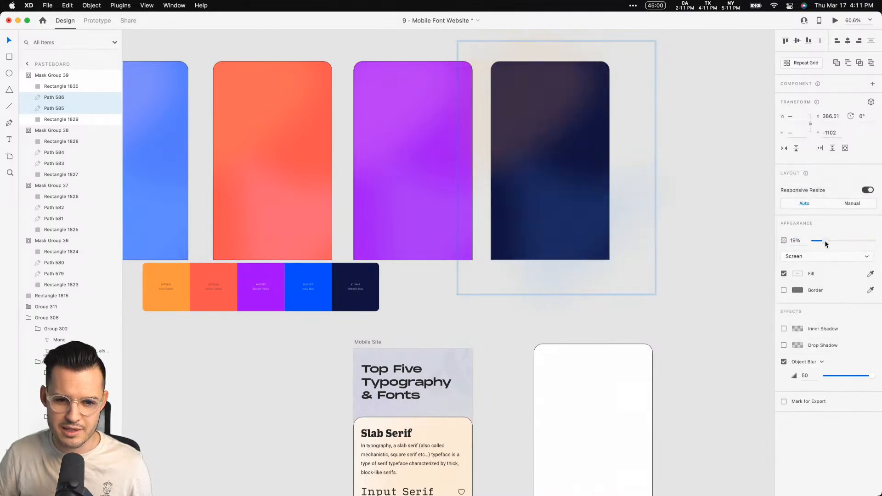
{"action": "left_click", "coordinate": [744, 196]}
Enlarge the midnight card's blue blob to about 604 by 771 and reshape its orange blob to span the card's upper part.
{"action": "double_click", "coordinate": [562, 214]}
{"action": "left_click", "coordinate": [540, 201]}
{"action": "left_click_drag", "start_coordinate": [512, 158], "coordinate": [430, 79]}
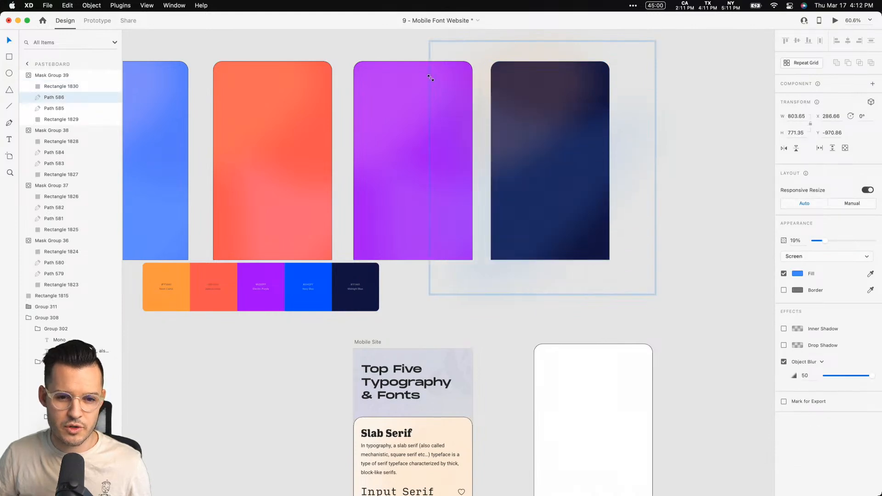
{"action": "left_click", "coordinate": [533, 87]}
{"action": "left_click_drag", "start_coordinate": [598, 40], "coordinate": [594, 97]}
{"action": "left_click", "coordinate": [648, 146]}
Move all four gradient cards together to the right on the pasteboard, with the blue card at about X 937, Y -1034.
{"action": "scroll", "coordinate": [663, 140], "scroll_direction": "left", "scroll_amount": 2}
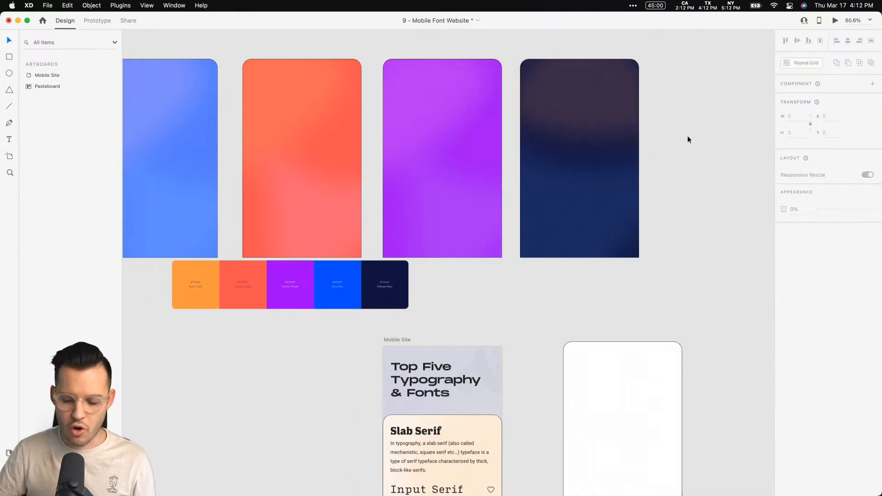
{"action": "key", "text": "super+minus"}
{"action": "left_click_drag", "start_coordinate": [651, 239], "coordinate": [550, 115]}
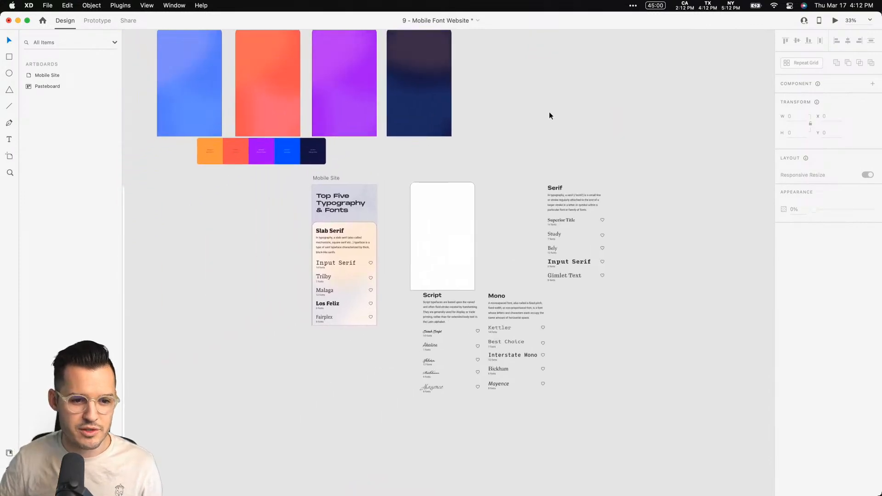
{"action": "left_click_drag", "start_coordinate": [509, 71], "coordinate": [183, 87]}
{"action": "left_click", "coordinate": [184, 87]}
{"action": "left_click", "coordinate": [223, 74]}
{"action": "left_click", "coordinate": [304, 79], "text": "shift"}
{"action": "left_click", "coordinate": [398, 84], "text": "shift"}
{"action": "left_click", "coordinate": [474, 87], "text": "shift"}
{"action": "left_click_drag", "start_coordinate": [474, 86], "coordinate": [770, 92]}
Delete the white rounded card beside the Mobile Site artboard.
{"action": "left_click", "coordinate": [521, 190]}
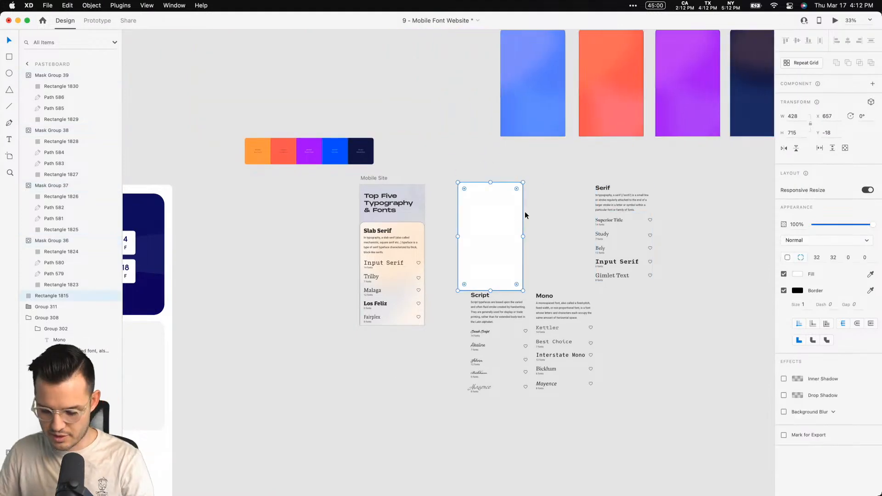
{"action": "key", "text": "Delete"}
{"action": "left_click", "coordinate": [538, 185]}
{"action": "left_click_drag", "start_coordinate": [551, 180], "coordinate": [457, 212]}
Select the four gradient cards and collapse every expanded mask group and group in the pasteboard's layer list.
{"action": "left_click_drag", "start_coordinate": [413, 191], "coordinate": [696, 73]}
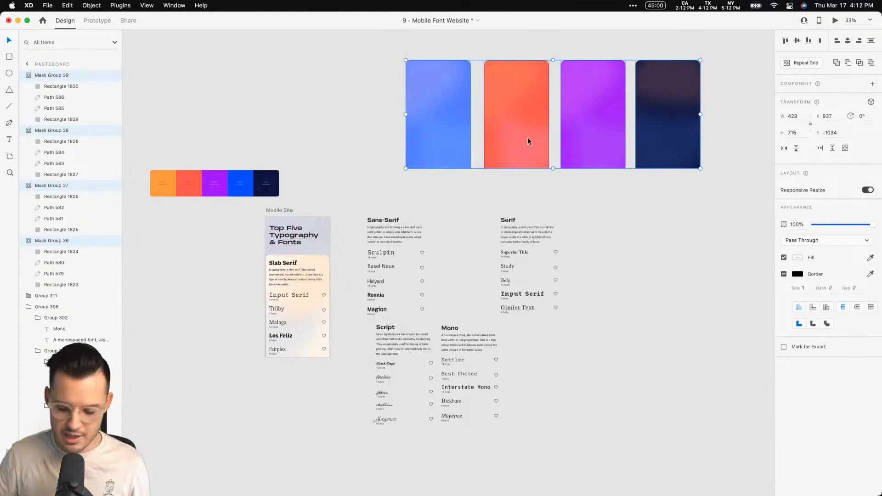
{"action": "left_click", "coordinate": [28, 76]}
{"action": "left_click", "coordinate": [28, 76]}
{"action": "left_click", "coordinate": [29, 86]}
{"action": "left_click", "coordinate": [28, 98]}
{"action": "left_click", "coordinate": [29, 108]}
{"action": "left_click", "coordinate": [28, 119]}
{"action": "left_click", "coordinate": [28, 120]}
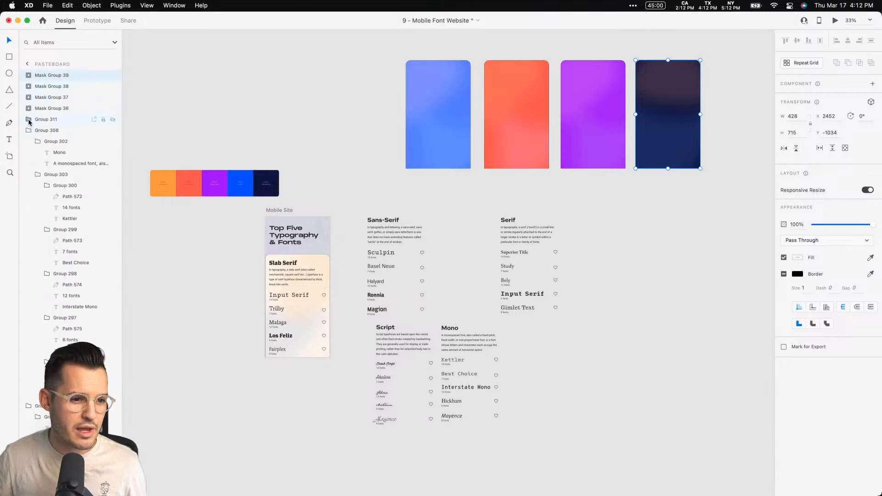
{"action": "left_click", "coordinate": [29, 131]}
{"action": "left_click", "coordinate": [29, 141]}
{"action": "left_click", "coordinate": [29, 154]}
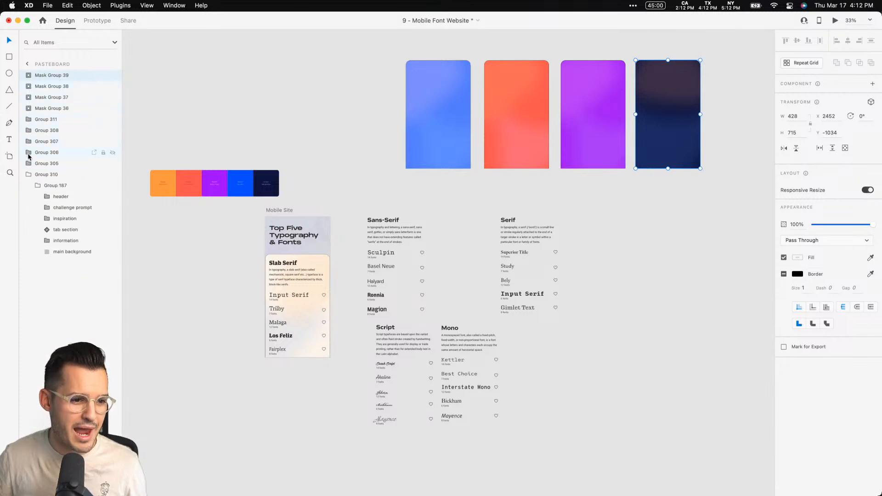
{"action": "left_click", "coordinate": [26, 174]}
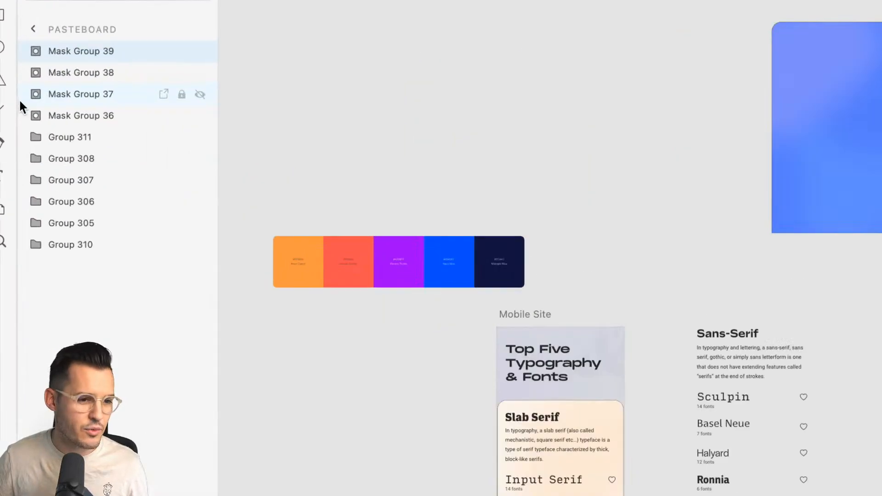
Move Mask Groups 36 to 39 below Group 310 in the pasteboard's layer order.
{"action": "left_click", "coordinate": [41, 109], "text": "shift"}
{"action": "left_click_drag", "start_coordinate": [45, 109], "coordinate": [50, 168]}
{"action": "left_click_drag", "start_coordinate": [75, 230], "coordinate": [109, 260]}
{"action": "left_click", "coordinate": [511, 180]}
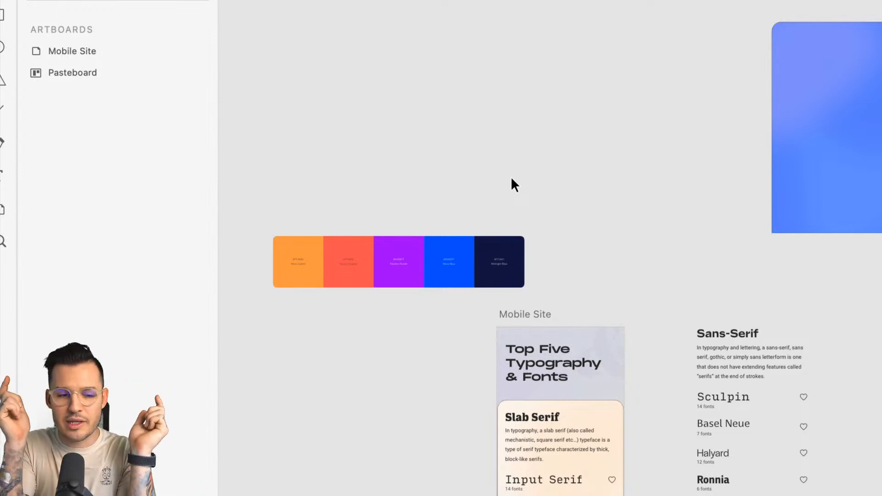
{"action": "left_click", "coordinate": [76, 72]}
{"action": "left_click", "coordinate": [500, 115]}
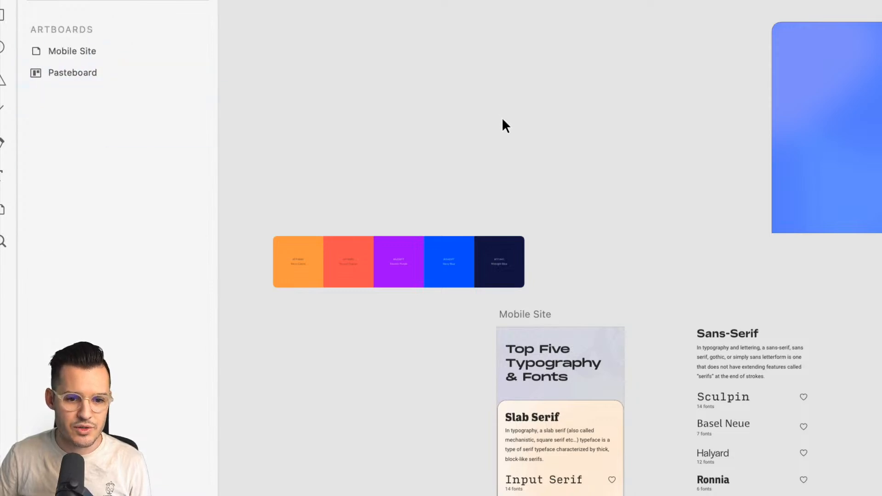
Place the Sans-Serif list on the blue gradient card and the Script list on the coral gradient card.
{"action": "key", "text": "super+minus"}
{"action": "key", "text": "super+minus"}
{"action": "left_click_drag", "start_coordinate": [582, 325], "coordinate": [277, 58]}
{"action": "key", "text": "z"}
{"action": "left_click_drag", "start_coordinate": [351, 276], "coordinate": [554, 98]}
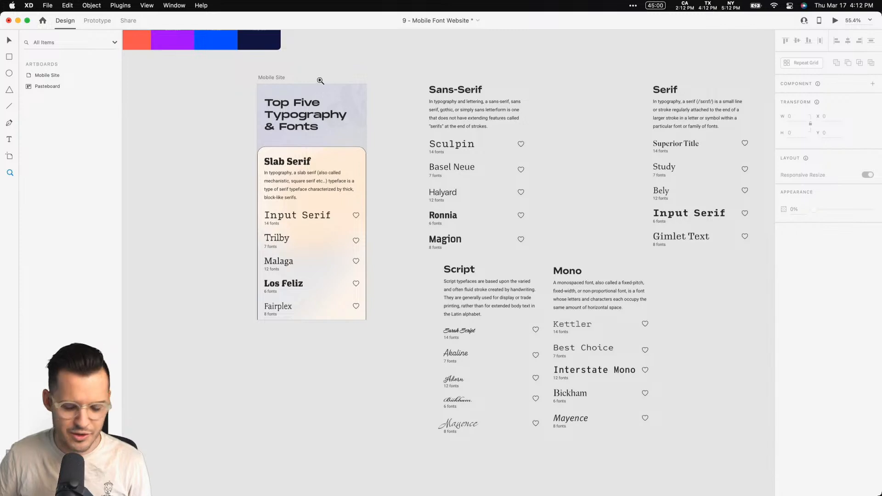
{"action": "left_click_drag", "start_coordinate": [371, 54], "coordinate": [212, 208]}
{"action": "left_click_drag", "start_coordinate": [390, 185], "coordinate": [377, 203]}
{"action": "left_click_drag", "start_coordinate": [285, 333], "coordinate": [330, 120]}
{"action": "left_click_drag", "start_coordinate": [291, 384], "coordinate": [285, 355]}
{"action": "left_click_drag", "start_coordinate": [290, 459], "coordinate": [479, 58]}
{"action": "left_click_drag", "start_coordinate": [476, 55], "coordinate": [406, 145]}
Place the Serif list on the purple card and the Mono list on the midnight blue card, at about X 2518, Y -989.
{"action": "left_click_drag", "start_coordinate": [418, 402], "coordinate": [523, 153]}
{"action": "scroll", "coordinate": [441, 324], "scroll_direction": "down", "scroll_amount": 5}
{"action": "left_click_drag", "start_coordinate": [292, 411], "coordinate": [511, 163]}
{"action": "scroll", "coordinate": [590, 226], "scroll_direction": "up", "scroll_amount": 5}
{"action": "scroll", "coordinate": [590, 225], "scroll_direction": "right", "scroll_amount": 3}
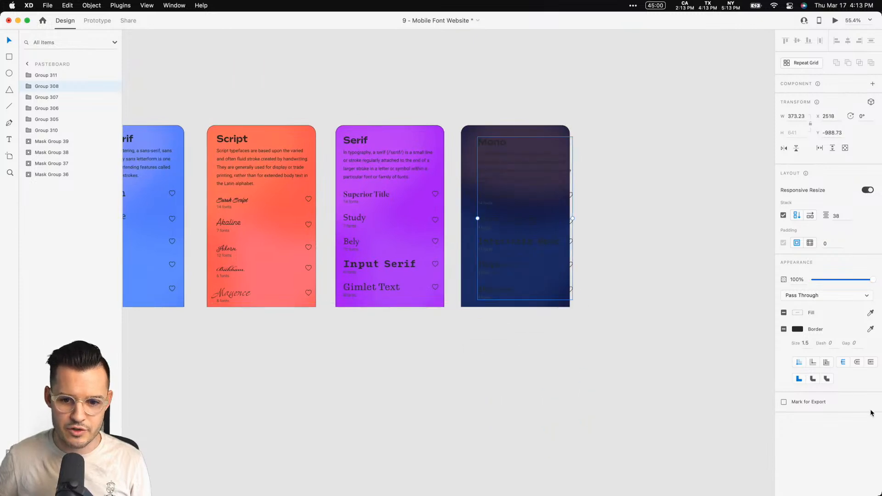
Recolour the Mono list group's fill and its heart outlines to white.
{"action": "left_click", "coordinate": [797, 313]}
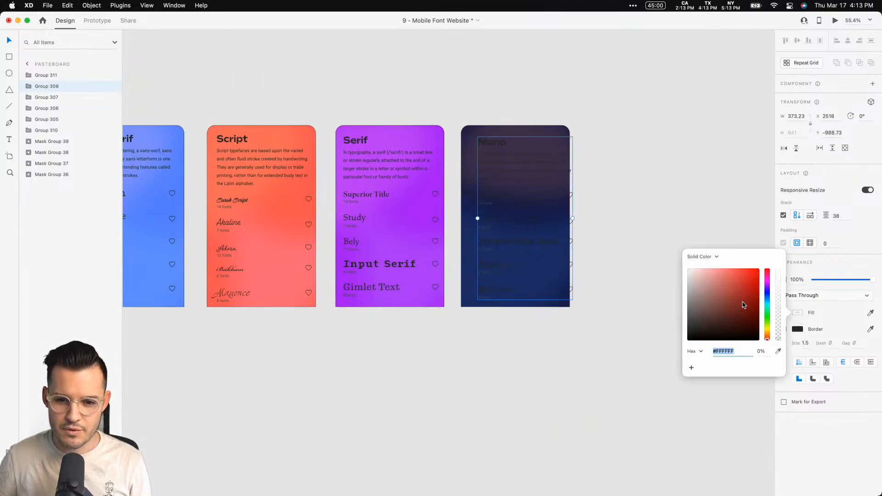
{"action": "left_click", "coordinate": [798, 329]}
{"action": "left_click", "coordinate": [627, 166]}
Recolour the Mono heading and its description paragraph to solid white.
{"action": "double_click", "coordinate": [503, 150]}
{"action": "left_click", "coordinate": [55, 113], "text": "shift"}
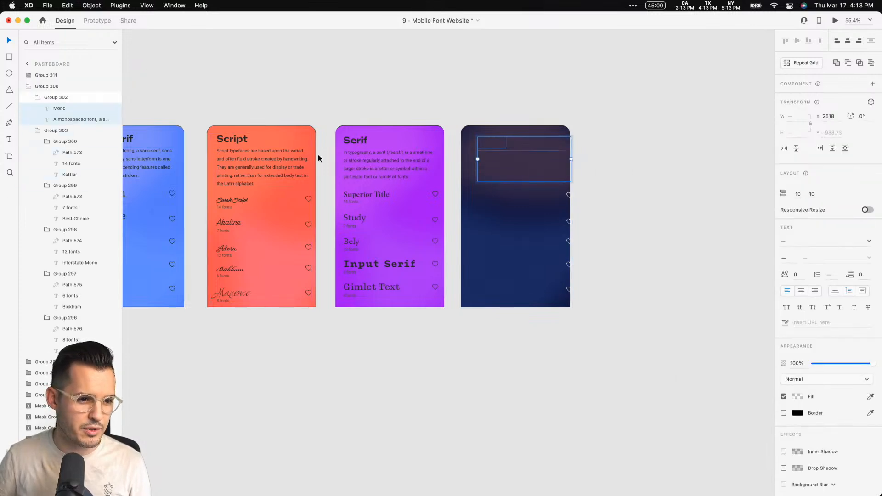
{"action": "left_click", "coordinate": [797, 397]}
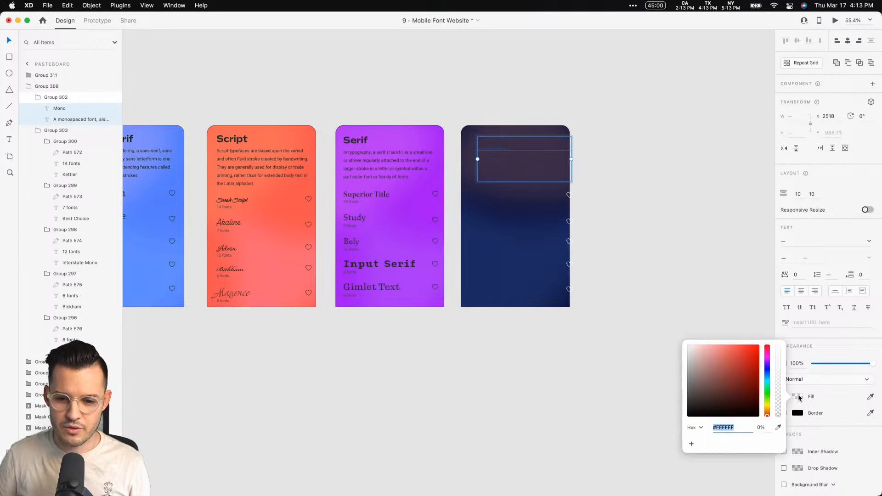
{"action": "left_click", "coordinate": [679, 182]}
Make the fill of the whole Mono list group on the midnight blue card solid white so its font names are white too.
{"action": "left_click", "coordinate": [496, 206]}
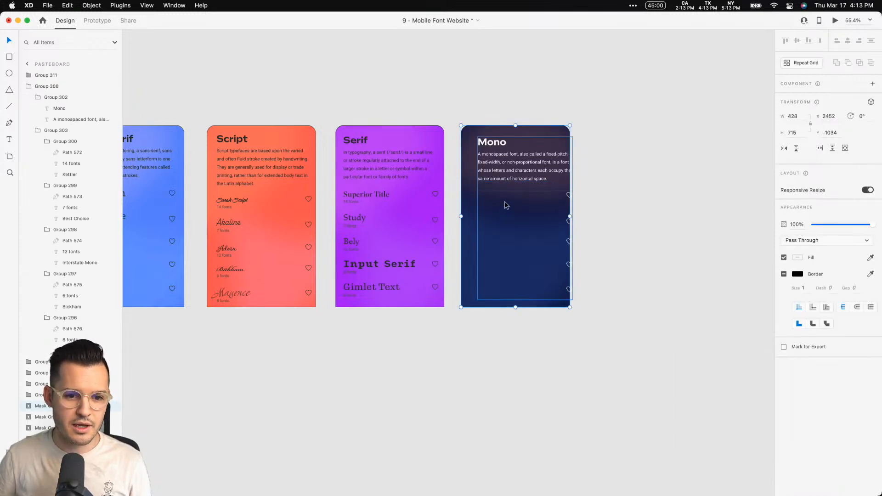
{"action": "left_click", "coordinate": [797, 314]}
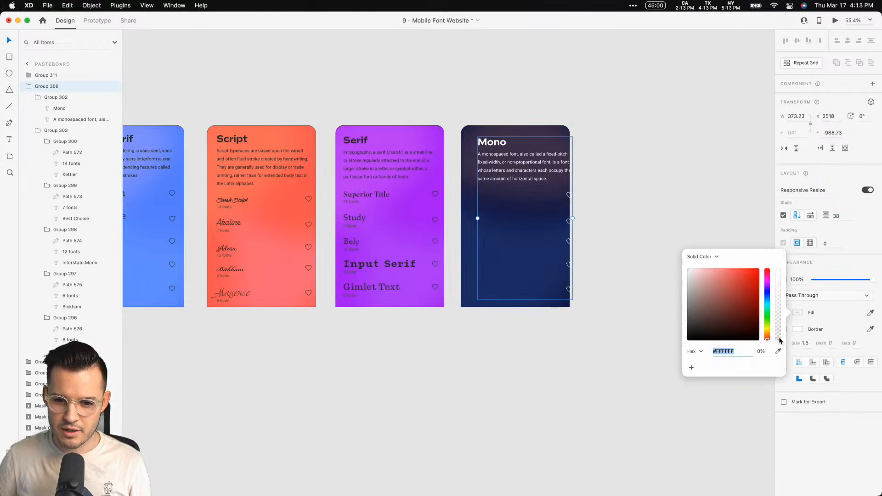
{"action": "left_click", "coordinate": [642, 144]}
{"action": "scroll", "coordinate": [643, 115], "scroll_direction": "left", "scroll_amount": 5}
{"action": "left_click_drag", "start_coordinate": [643, 114], "coordinate": [657, 129]}
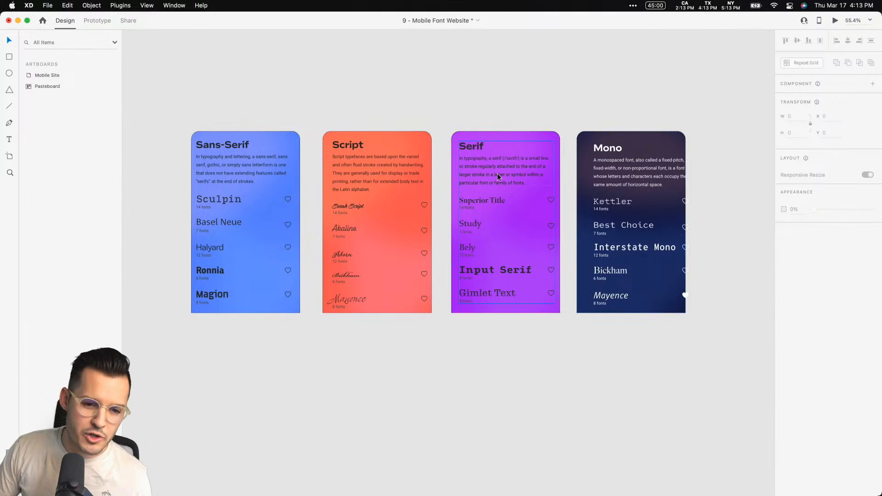
Set the Serif list group's fill on the purple card to #FFFFFF at 100% opacity.
{"action": "left_click", "coordinate": [481, 173]}
{"action": "left_click", "coordinate": [796, 313]}
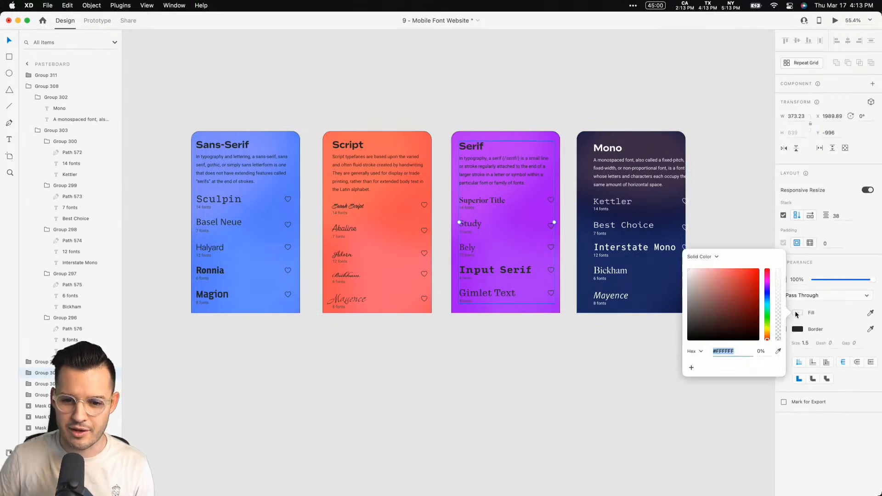
{"action": "key", "text": "Return"}
{"action": "left_click_drag", "start_coordinate": [779, 336], "coordinate": [759, 231]}
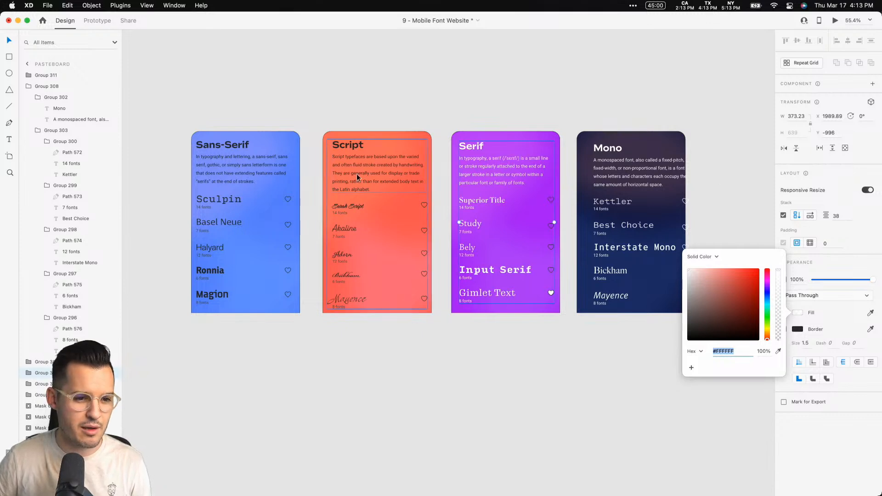
{"action": "left_click", "coordinate": [386, 92]}
{"action": "scroll", "coordinate": [341, 108], "scroll_direction": "left", "scroll_amount": 2}
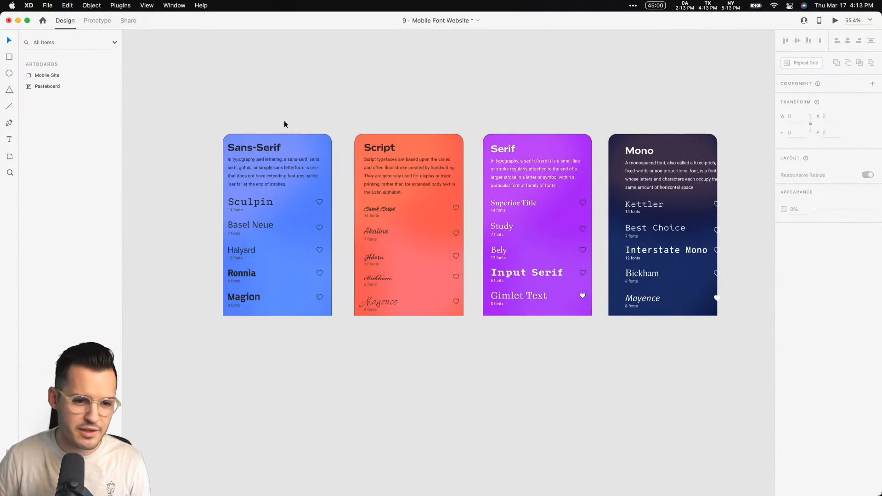
Centre the Sans-Serif list on its blue card and the Script list on its coral card.
{"action": "left_click", "coordinate": [309, 285]}
{"action": "left_click", "coordinate": [848, 43]}
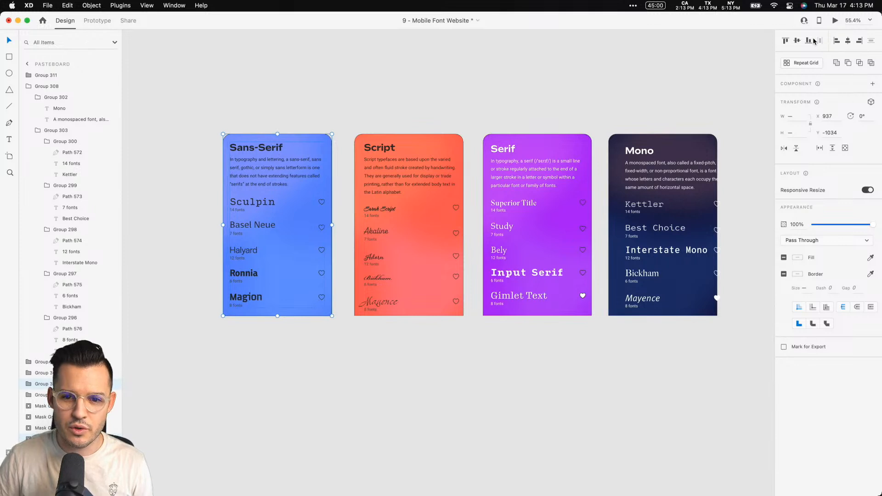
{"action": "left_click", "coordinate": [386, 174]}
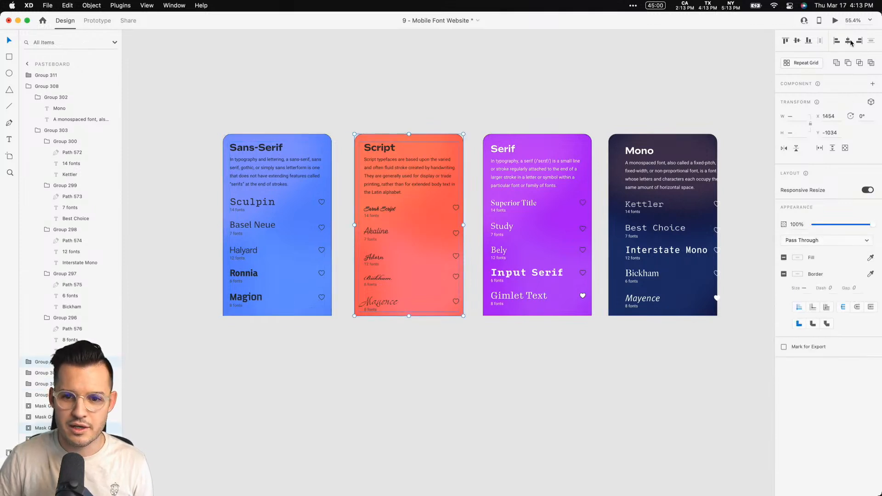
{"action": "left_click", "coordinate": [797, 42]}
Centre the Serif list on its purple card and the Mono list on its midnight blue card.
{"action": "left_click", "coordinate": [581, 266]}
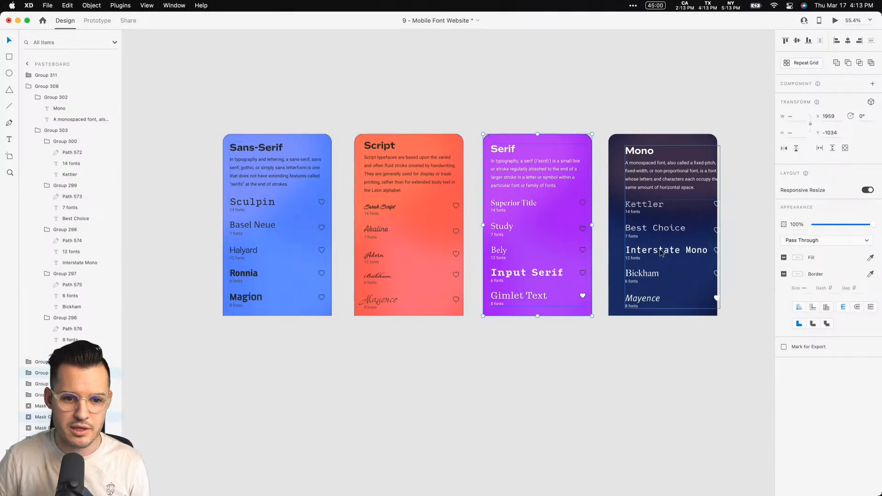
{"action": "left_click", "coordinate": [834, 41]}
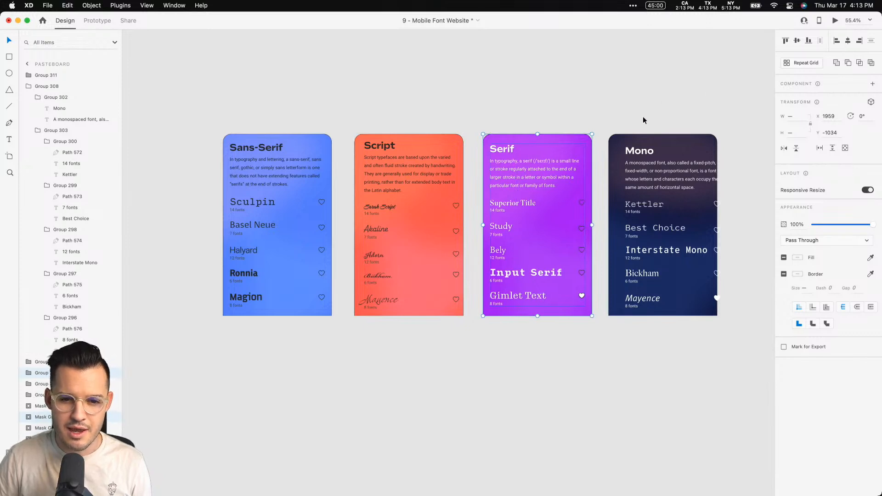
{"action": "left_click", "coordinate": [645, 140]}
{"action": "left_click", "coordinate": [847, 41]}
{"action": "left_click", "coordinate": [797, 40]}
{"action": "left_click", "coordinate": [657, 108]}
Group each of the Mono, Serif, Script and Sans-Serif lists with its own background card.
{"action": "left_click_drag", "start_coordinate": [613, 123], "coordinate": [705, 332]}
{"action": "key", "text": "super+g"}
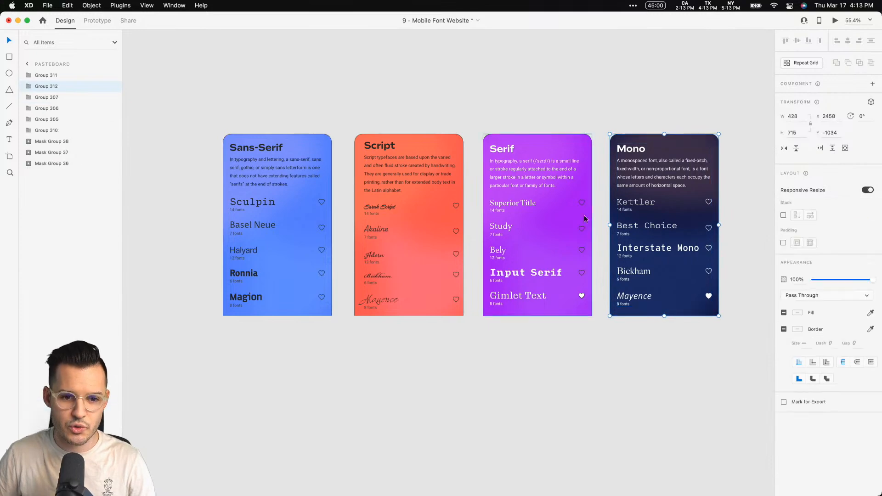
{"action": "left_click_drag", "start_coordinate": [569, 105], "coordinate": [509, 215]}
{"action": "key", "text": "super+g"}
{"action": "left_click_drag", "start_coordinate": [426, 113], "coordinate": [371, 222]}
{"action": "key", "text": "super+g"}
{"action": "left_click_drag", "start_coordinate": [313, 107], "coordinate": [229, 259]}
{"action": "key", "text": "super+g"}
Group the Slab Serif list with its cream card and move it off the Mobile Site artboard beside the Sans-Serif card.
{"action": "left_click_drag", "start_coordinate": [270, 409], "coordinate": [564, 314]}
{"action": "left_click", "coordinate": [324, 373]}
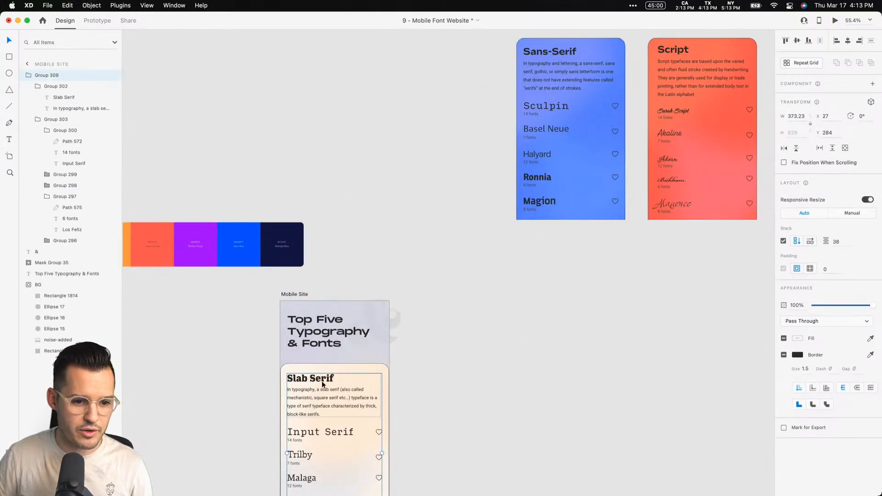
{"action": "key", "text": "super+g"}
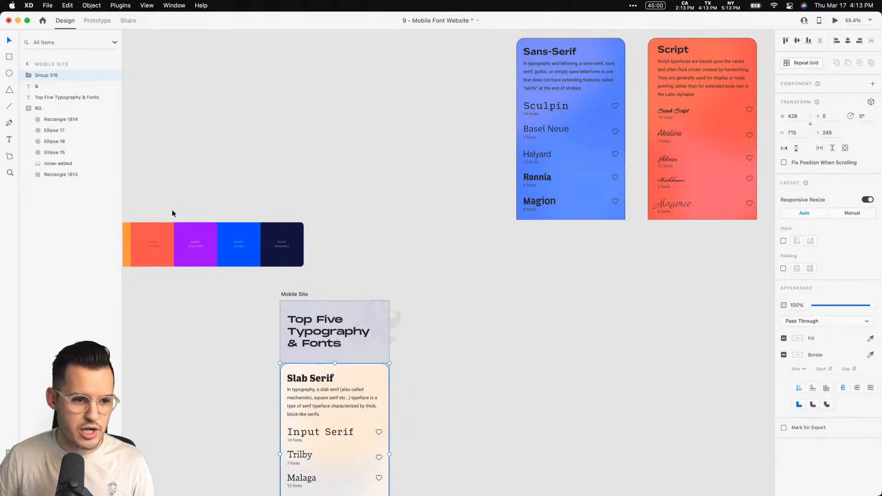
{"action": "left_click_drag", "start_coordinate": [329, 422], "coordinate": [372, 137]}
{"action": "scroll", "coordinate": [329, 158], "scroll_direction": "right", "scroll_amount": 2}
Rename the Slab Serif card group slab and the Sans-Serif card group sans, with sans directly below slab in the layer order.
{"action": "double_click", "coordinate": [44, 76]}
{"action": "type", "text": "slab"}
{"action": "key", "text": "Return"}
{"action": "left_click", "coordinate": [496, 133]}
{"action": "left_click_drag", "start_coordinate": [48, 130], "coordinate": [44, 85]}
{"action": "double_click", "coordinate": [44, 87]}
{"action": "type", "text": "sans"}
{"action": "key", "text": "Return"}
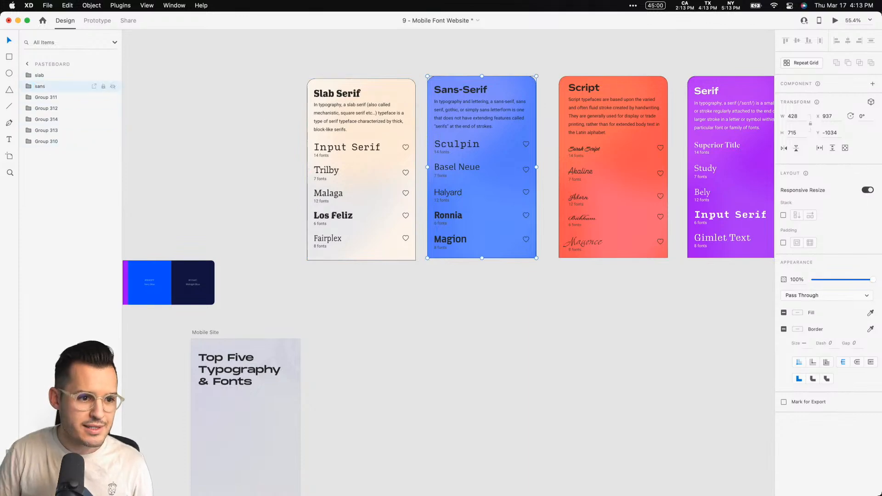
Rename the Script card group script and the Serif card group serif, ordering both below sans in the layers.
{"action": "left_click", "coordinate": [575, 114]}
{"action": "left_click_drag", "start_coordinate": [45, 121], "coordinate": [48, 94]}
{"action": "double_click", "coordinate": [46, 97]}
{"action": "type", "text": "script"}
{"action": "key", "text": "Return"}
{"action": "left_click", "coordinate": [765, 142]}
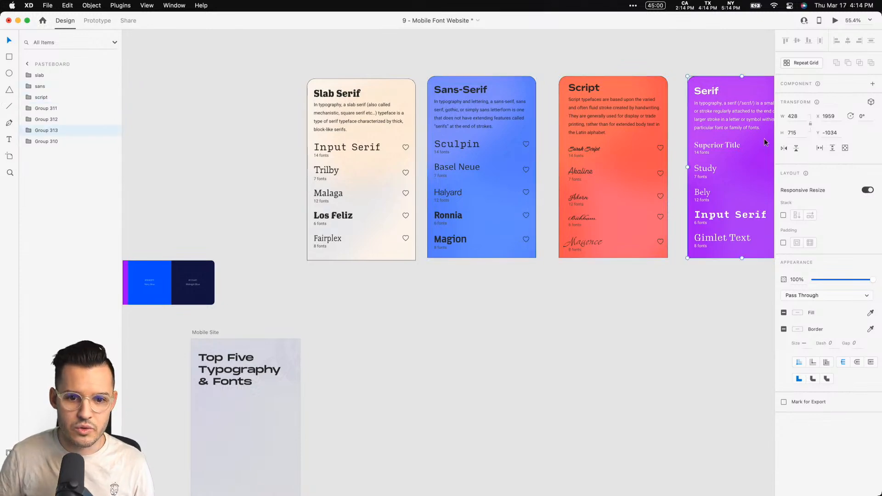
{"action": "double_click", "coordinate": [46, 132]}
{"action": "type", "text": "serif"}
{"action": "key", "text": "Return"}
{"action": "left_click_drag", "start_coordinate": [40, 134], "coordinate": [49, 103]}
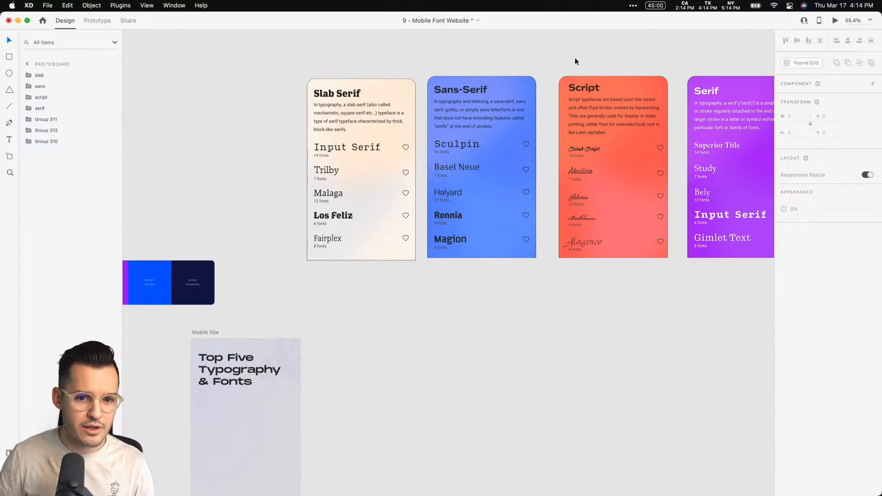
Rename the Mono card group mono and place it directly below serif in the layer order.
{"action": "left_click", "coordinate": [575, 60]}
{"action": "scroll", "coordinate": [575, 60], "scroll_direction": "right", "scroll_amount": 5}
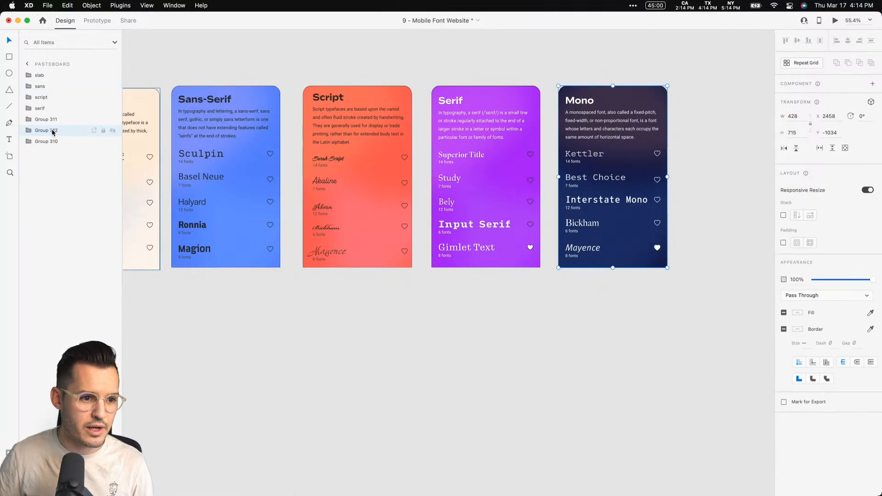
{"action": "double_click", "coordinate": [56, 130]}
{"action": "type", "text": "mono"}
{"action": "key", "text": "Return"}
{"action": "left_click_drag", "start_coordinate": [50, 131], "coordinate": [52, 115]}
{"action": "left_click", "coordinate": [159, 67]}
Delete the five-colour palette strip from the pasteboard.
{"action": "left_click_drag", "start_coordinate": [316, 412], "coordinate": [718, 287]}
{"action": "left_click", "coordinate": [267, 144]}
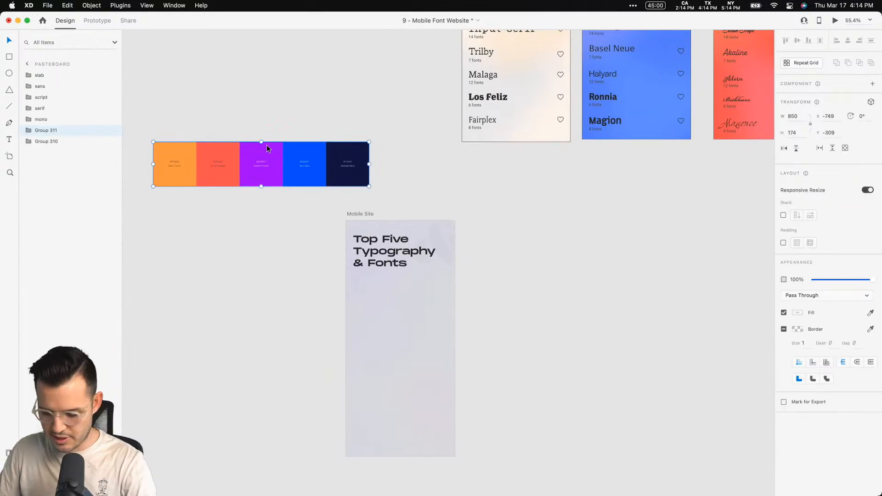
{"action": "key", "text": "BackSpace"}
Align the five font cards to their horizontal centres so they stack with the Slab Serif card in front.
{"action": "scroll", "coordinate": [299, 125], "scroll_direction": "right", "scroll_amount": 3}
{"action": "scroll", "coordinate": [300, 125], "scroll_direction": "up", "scroll_amount": 2}
{"action": "left_click_drag", "start_coordinate": [393, 169], "coordinate": [319, 239]}
{"action": "left_click_drag", "start_coordinate": [340, 147], "coordinate": [214, 147]}
{"action": "left_click_drag", "start_coordinate": [197, 58], "coordinate": [758, 265]}
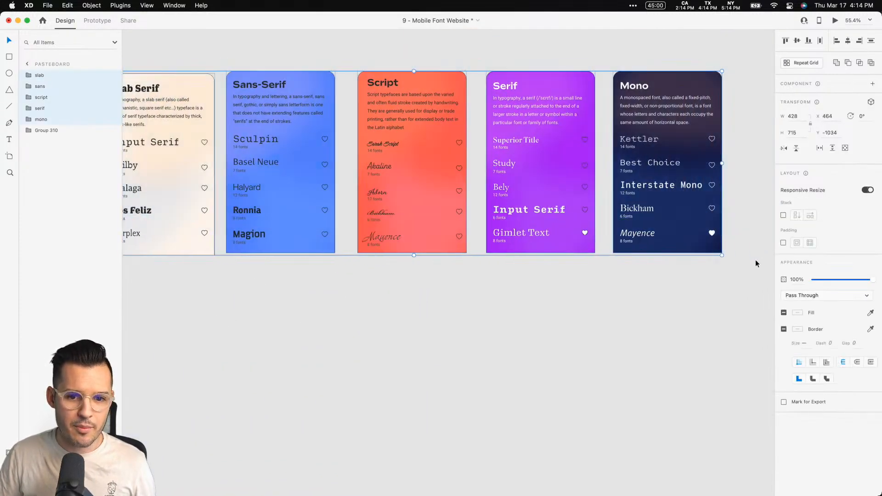
{"action": "left_click", "coordinate": [847, 40]}
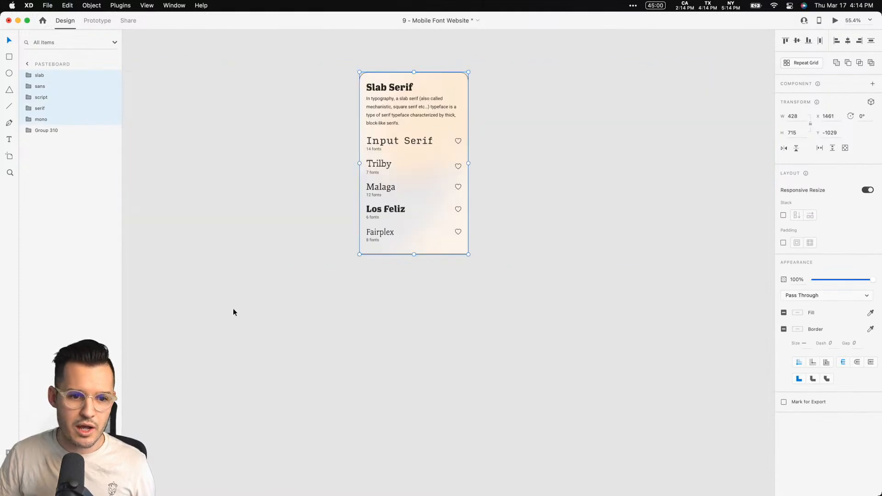
Move the stack of five cards onto the Mobile Site artboard at X 0, Y 830.
{"action": "scroll", "coordinate": [405, 322], "scroll_direction": "left", "scroll_amount": 5}
{"action": "scroll", "coordinate": [722, 119], "scroll_direction": "down", "scroll_amount": 3}
{"action": "left_click_drag", "start_coordinate": [723, 120], "coordinate": [349, 381]}
{"action": "left_click_drag", "start_coordinate": [351, 307], "coordinate": [349, 353]}
{"action": "left_click_drag", "start_coordinate": [444, 283], "coordinate": [192, 399]}
{"action": "left_click_drag", "start_coordinate": [515, 369], "coordinate": [411, 395]}
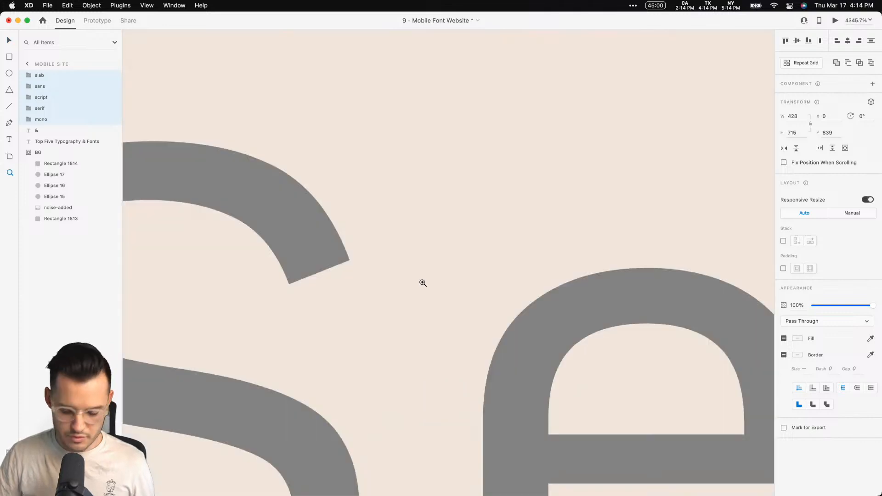
{"action": "key", "text": "super+3"}
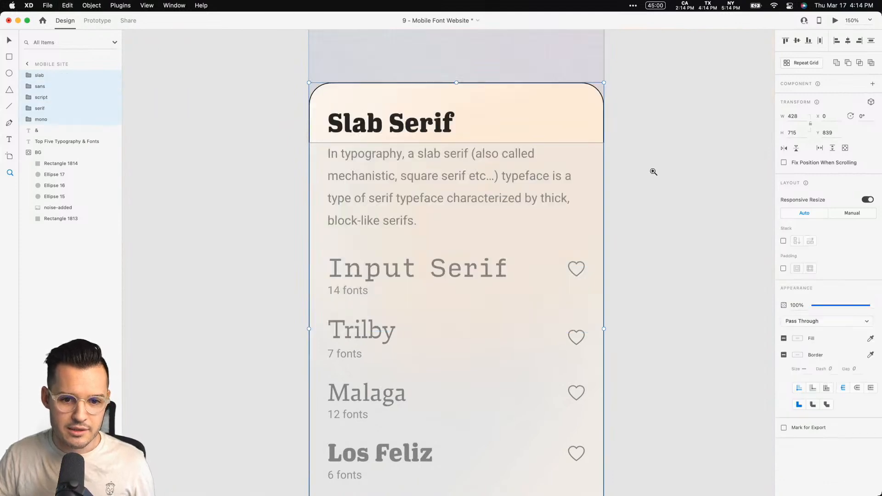
{"action": "scroll", "coordinate": [643, 239], "scroll_direction": "up", "scroll_amount": 5}
{"action": "left_click_drag", "start_coordinate": [503, 245], "coordinate": [500, 248]}
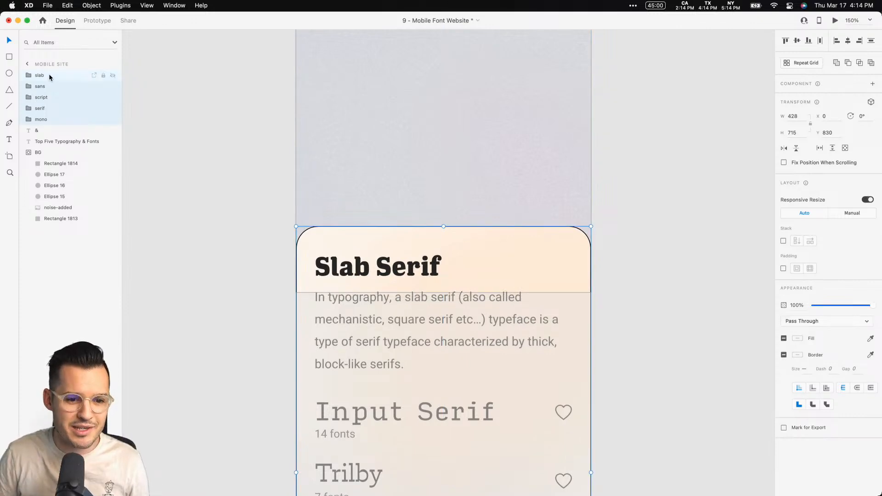
Raise the sans, script, serif and mono cards to Y 738, exposing the Sans-Serif heading above the slab card.
{"action": "key", "text": "shift+Up"}
{"action": "key", "text": "shift+Up"}
{"action": "key", "text": "shift+Up"}
{"action": "key", "text": "shift+Up"}
{"action": "key", "text": "shift+Up"}
{"action": "key", "text": "shift+Up"}
{"action": "key", "text": "shift+Up"}
{"action": "key", "text": "shift+Up"}
{"action": "key", "text": "shift+Up"}
{"action": "key", "text": "shift+Up"}
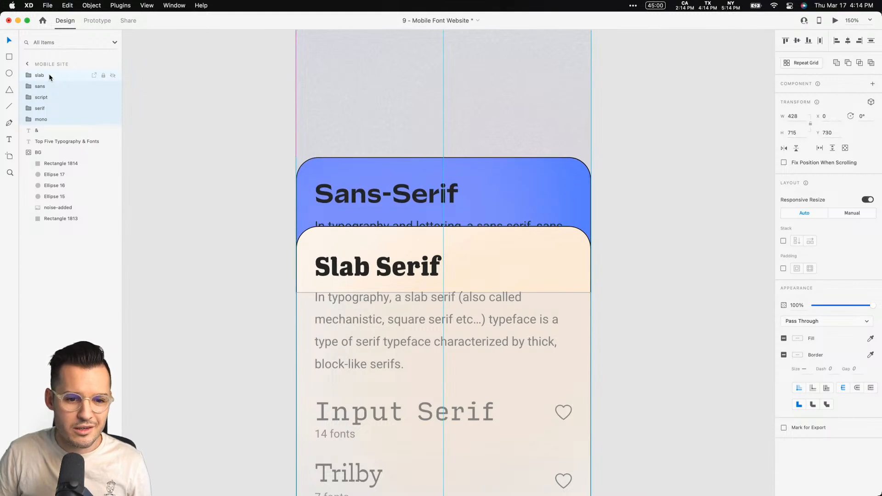
{"action": "key", "text": "Down"}
{"action": "key", "text": "Down"}
{"action": "key", "text": "Down"}
{"action": "key", "text": "Down"}
{"action": "key", "text": "Down"}
{"action": "key", "text": "Down"}
{"action": "key", "text": "Down"}
{"action": "key", "text": "Down"}
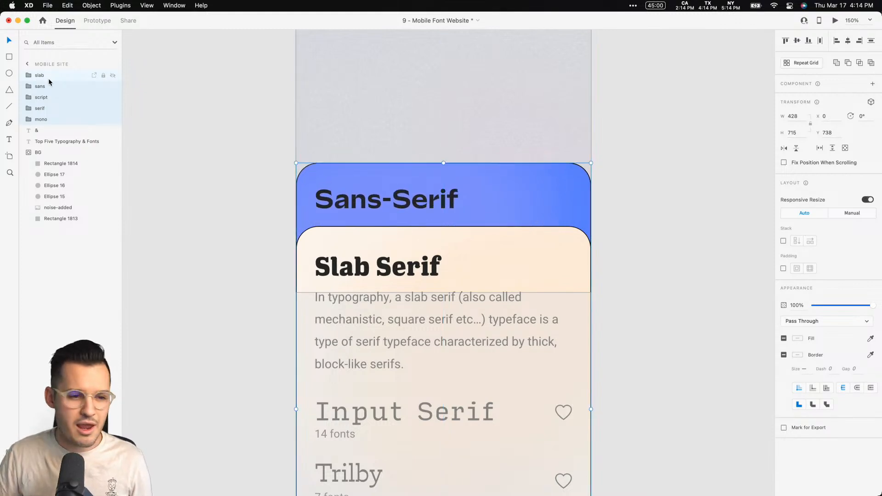
Raise the script, serif and mono cards to Y 654, exposing the Script heading above the sans card.
{"action": "key", "text": "shift+Up"}
{"action": "key", "text": "shift+Up"}
{"action": "key", "text": "shift+Up"}
{"action": "key", "text": "shift+Up"}
{"action": "key", "text": "shift+Up"}
{"action": "key", "text": "shift+Up"}
{"action": "key", "text": "shift+Up"}
{"action": "key", "text": "shift+Up"}
{"action": "key", "text": "shift+Up"}
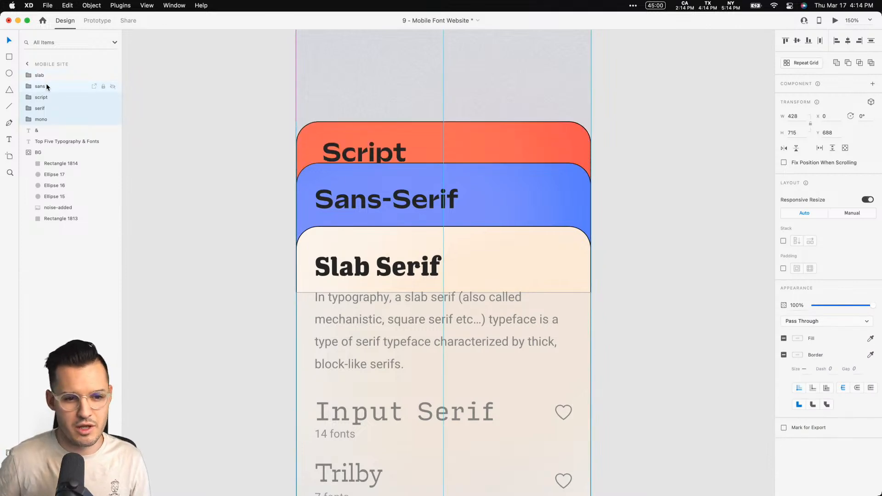
{"action": "key", "text": "Down"}
{"action": "key", "text": "Down"}
{"action": "key", "text": "Down"}
{"action": "key", "text": "Down"}
{"action": "key", "text": "Down"}
{"action": "key", "text": "Down"}
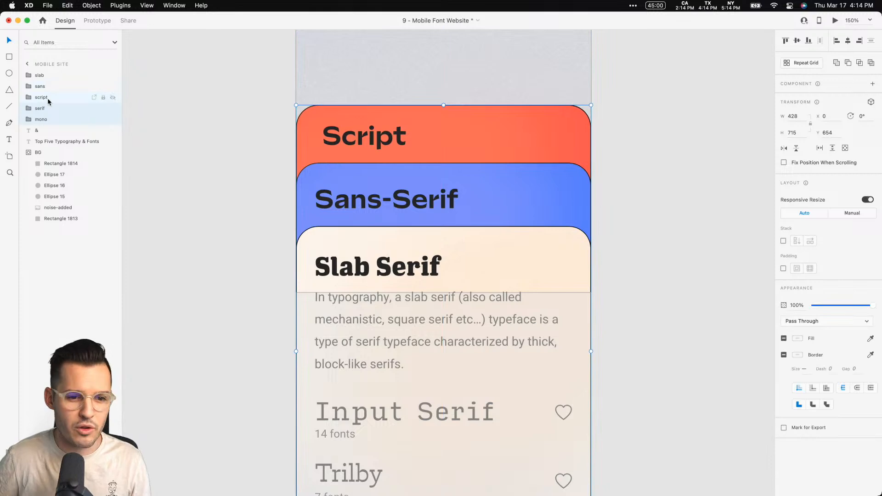
Raise the serif and mono cards to Y 556, exposing the Serif heading above the script card.
{"action": "key", "text": "shift+Up"}
{"action": "key", "text": "shift+Up"}
{"action": "key", "text": "shift+Up"}
{"action": "key", "text": "shift+Up"}
{"action": "key", "text": "shift+Up"}
{"action": "key", "text": "shift+Up"}
{"action": "key", "text": "shift+Up"}
{"action": "key", "text": "shift+Up"}
{"action": "key", "text": "shift+Up"}
{"action": "key", "text": "shift+Up"}
{"action": "key", "text": "Down"}
{"action": "key", "text": "Down"}
{"action": "scroll", "coordinate": [548, 217], "scroll_direction": "up", "scroll_amount": 3}
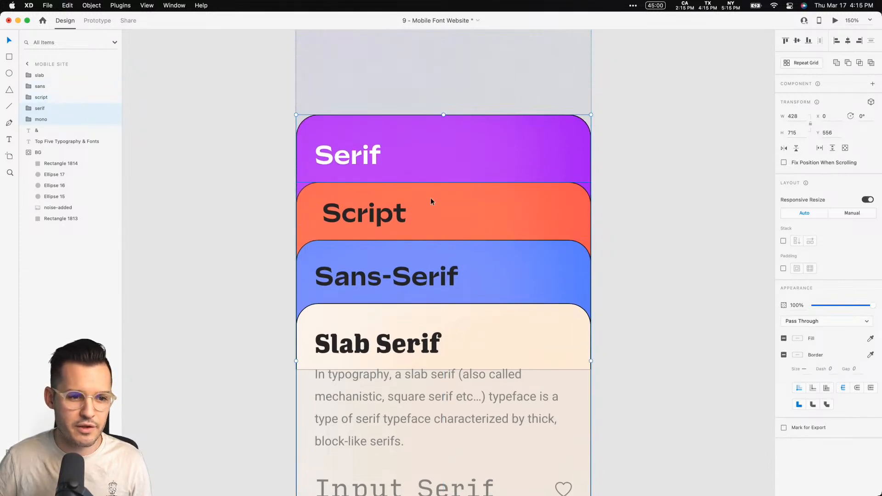
Raise the mono card to about Y 458, exposing the Mono heading above the serif card.
{"action": "left_click", "coordinate": [89, 121]}
{"action": "key", "text": "shift+Up"}
{"action": "key", "text": "shift+Up"}
{"action": "key", "text": "shift+Up"}
{"action": "key", "text": "shift+Up"}
{"action": "key", "text": "shift+Up"}
{"action": "key", "text": "shift+Up"}
{"action": "key", "text": "shift+Up"}
{"action": "key", "text": "shift+Up"}
{"action": "key", "text": "shift+Up"}
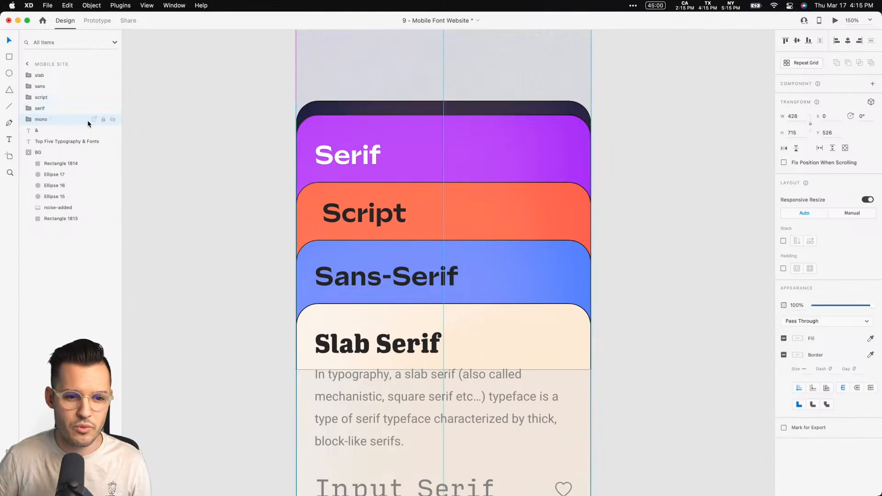
{"action": "key", "text": "Up"}
{"action": "key", "text": "Up"}
{"action": "key", "text": "Up"}
{"action": "key", "text": "Up"}
{"action": "key", "text": "Up"}
{"action": "key", "text": "Up"}
{"action": "key", "text": "Up"}
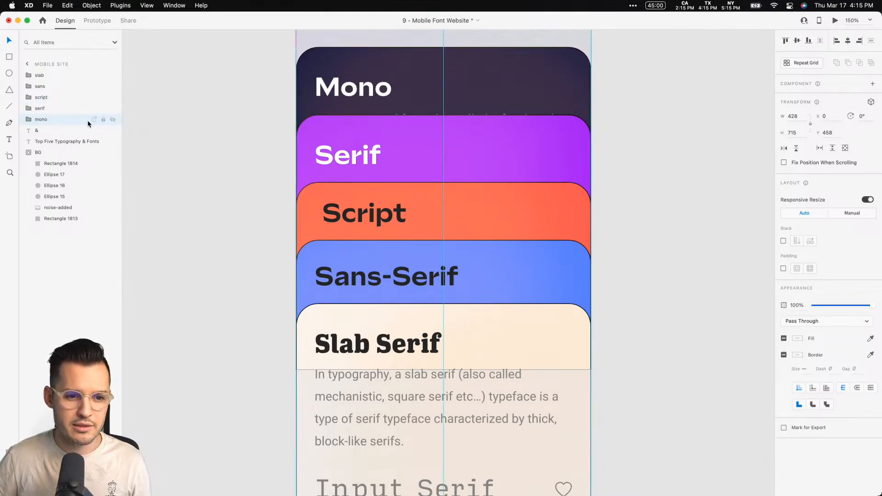
{"action": "left_click", "coordinate": [665, 206]}
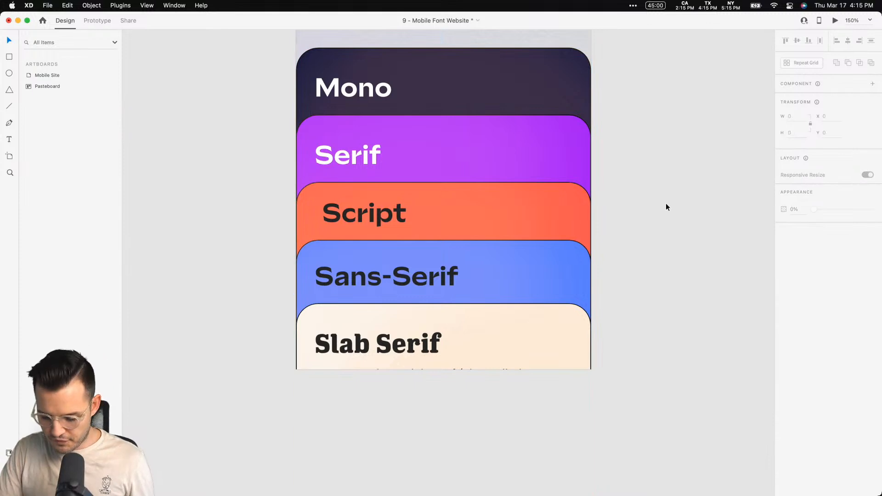
Lock the BG background layer and distribute the five stacked font cards evenly in the vertical direction.
{"action": "key", "text": "super+1"}
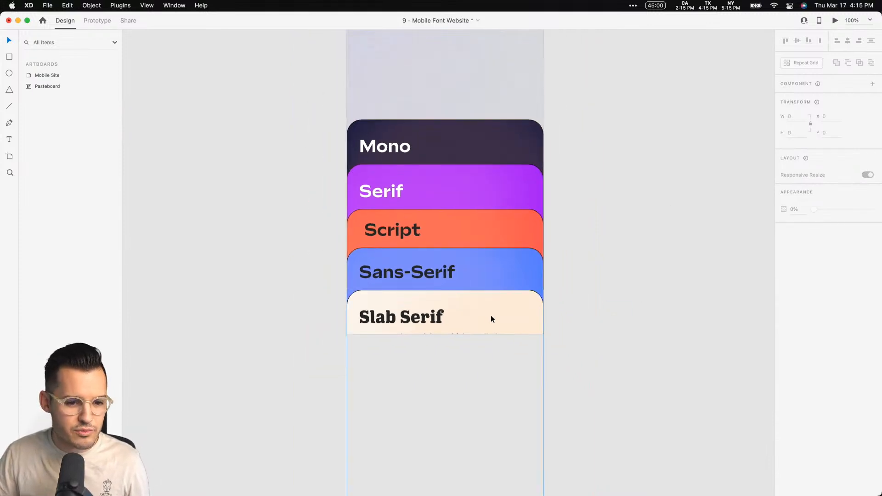
{"action": "left_click", "coordinate": [423, 316], "text": "super"}
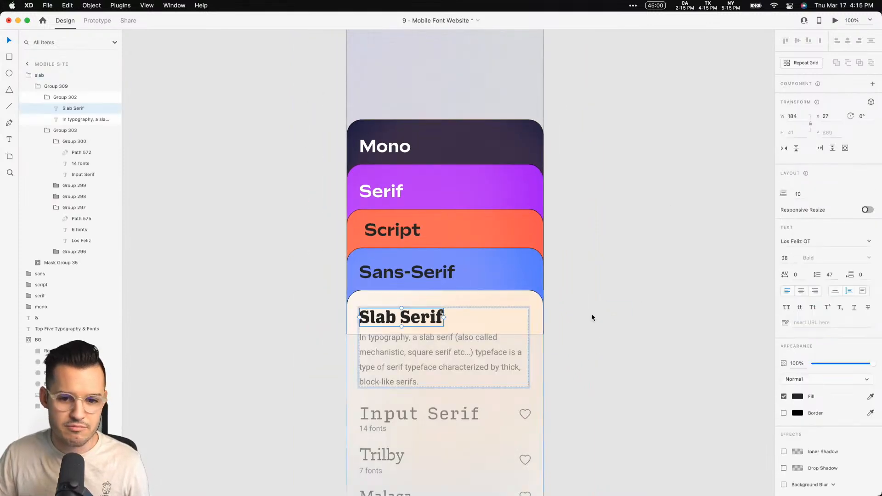
{"action": "left_click", "coordinate": [649, 340]}
{"action": "left_click", "coordinate": [427, 317], "text": "super"}
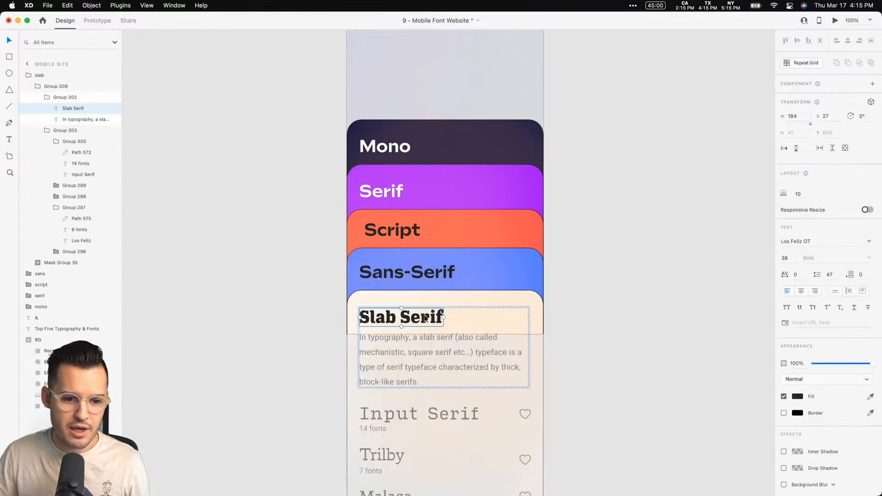
{"action": "left_click_drag", "start_coordinate": [603, 320], "coordinate": [410, 147]}
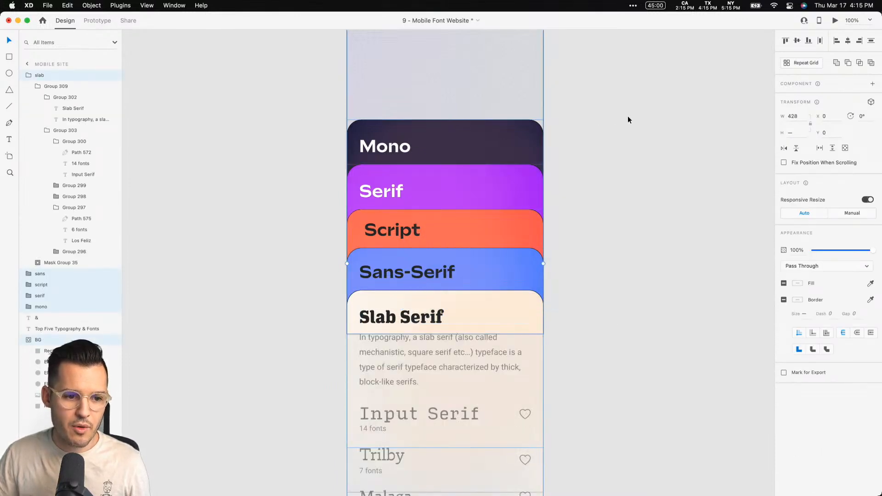
{"action": "left_click", "coordinate": [610, 117]}
{"action": "left_click", "coordinate": [436, 64]}
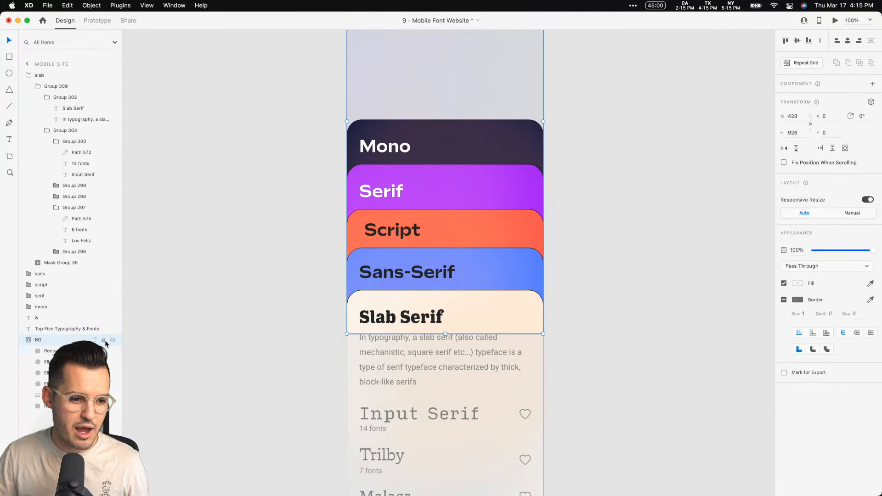
{"action": "left_click", "coordinate": [103, 339]}
{"action": "left_click_drag", "start_coordinate": [281, 326], "coordinate": [458, 137]}
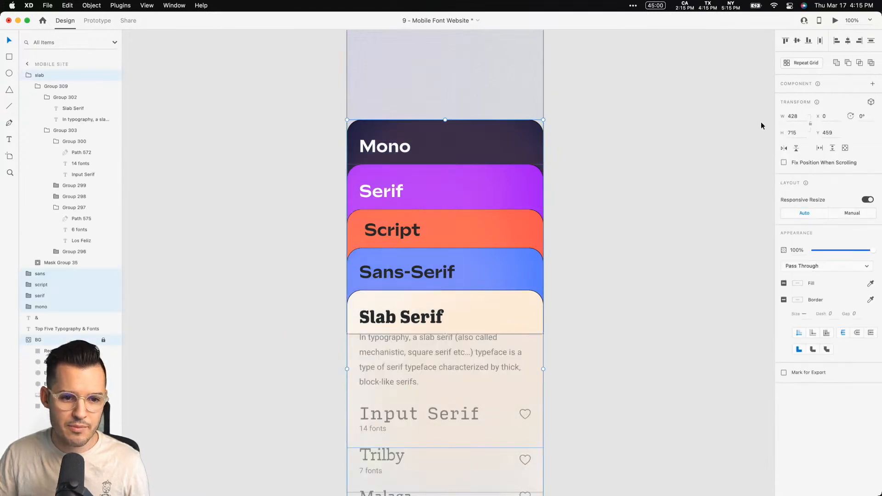
{"action": "left_click", "coordinate": [871, 43]}
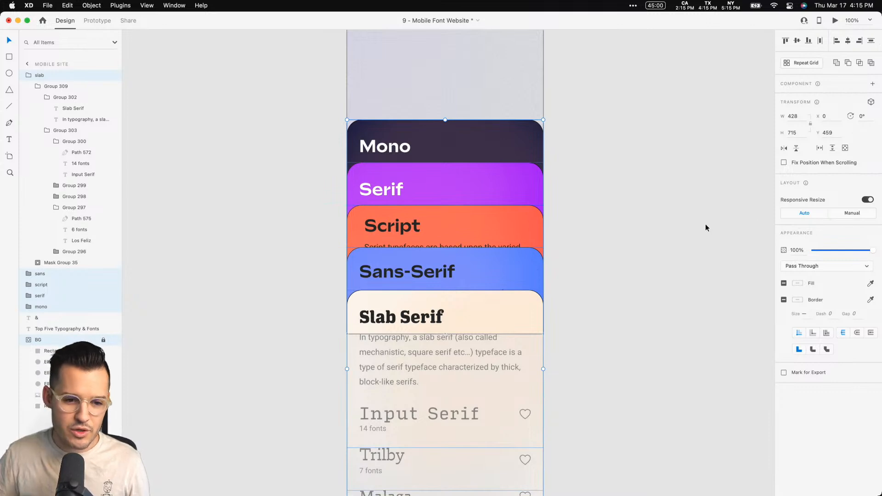
{"action": "left_click", "coordinate": [649, 254]}
Nudge the script, serif and mono cards down together until the mono card sits at Y 466.
{"action": "left_click", "coordinate": [461, 225]}
{"action": "left_click", "coordinate": [459, 186], "text": "shift"}
{"action": "left_click", "coordinate": [454, 146], "text": "shift"}
{"action": "key", "text": "Down"}
{"action": "key", "text": "Down"}
{"action": "key", "text": "Down"}
{"action": "key", "text": "Down"}
{"action": "key", "text": "Down"}
{"action": "key", "text": "Down"}
{"action": "key", "text": "Down"}
{"action": "key", "text": "Down"}
{"action": "key", "text": "Down"}
{"action": "key", "text": "Down"}
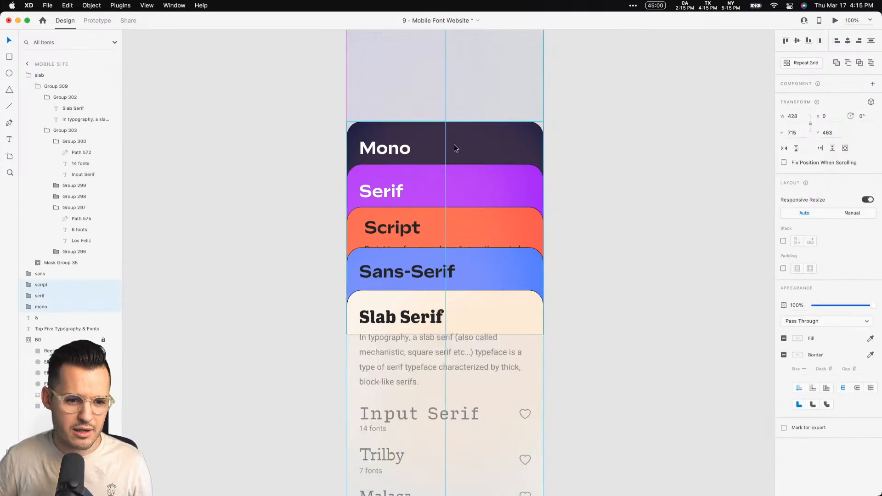
{"action": "key", "text": "Up"}
{"action": "key", "text": "Up"}
{"action": "key", "text": "Up"}
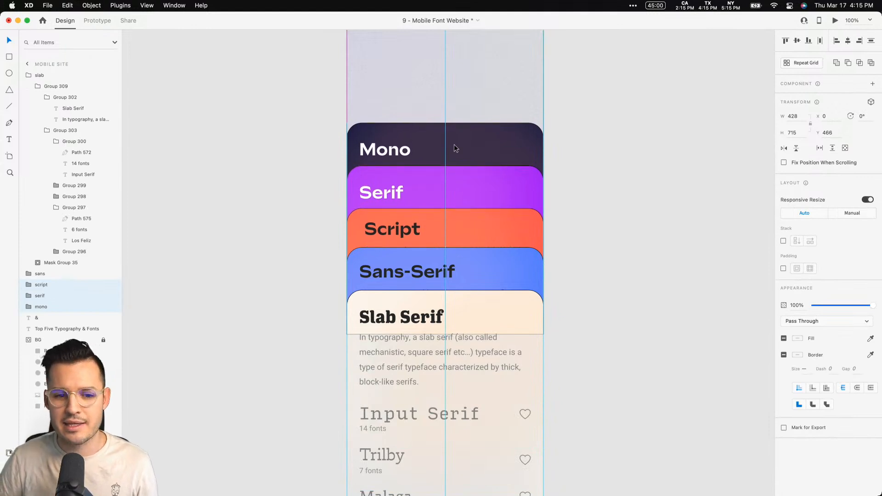
{"action": "left_click", "coordinate": [575, 157]}
Raise the mono card to Y 315, exposing its description paragraph above the serif card.
{"action": "left_click_drag", "start_coordinate": [596, 147], "coordinate": [582, 158]}
{"action": "left_click_drag", "start_coordinate": [610, 183], "coordinate": [562, 313]}
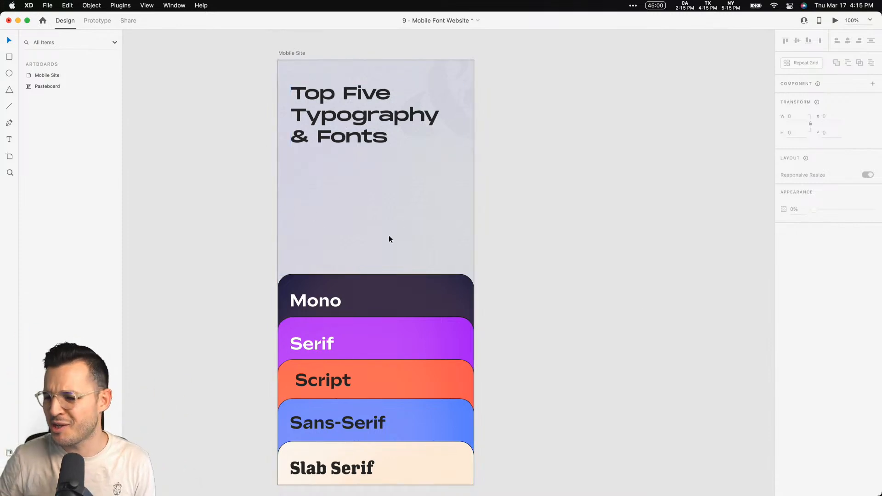
{"action": "left_click", "coordinate": [365, 283]}
{"action": "left_click_drag", "start_coordinate": [364, 283], "coordinate": [359, 188]}
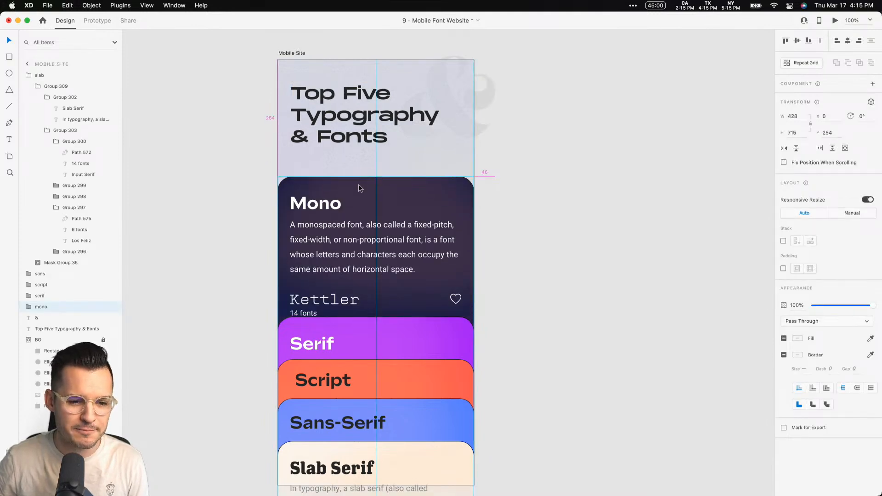
{"action": "left_click_drag", "start_coordinate": [360, 189], "coordinate": [358, 214]}
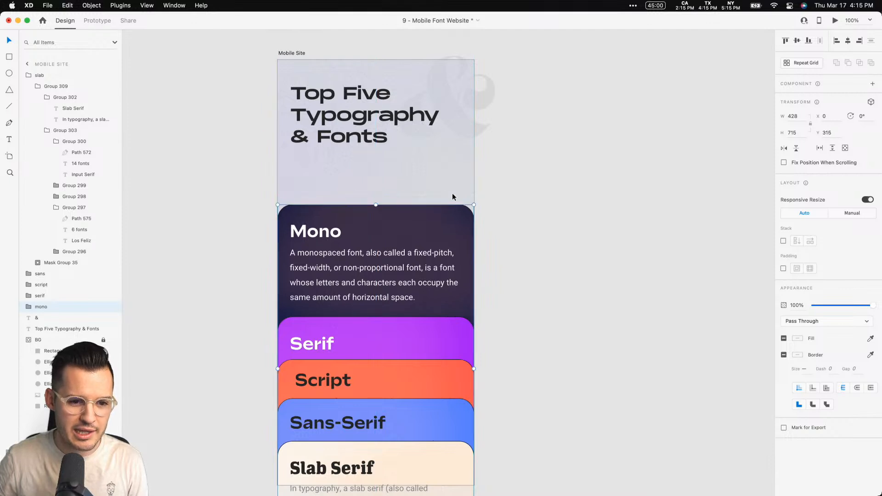
Fit the page title's text box to its content height and set its font size to 43.
{"action": "left_click", "coordinate": [354, 124]}
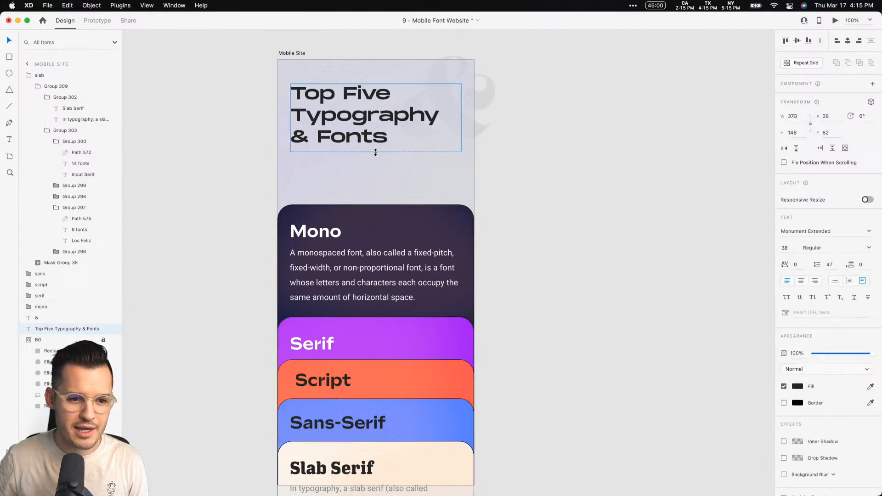
{"action": "double_click", "coordinate": [375, 155]}
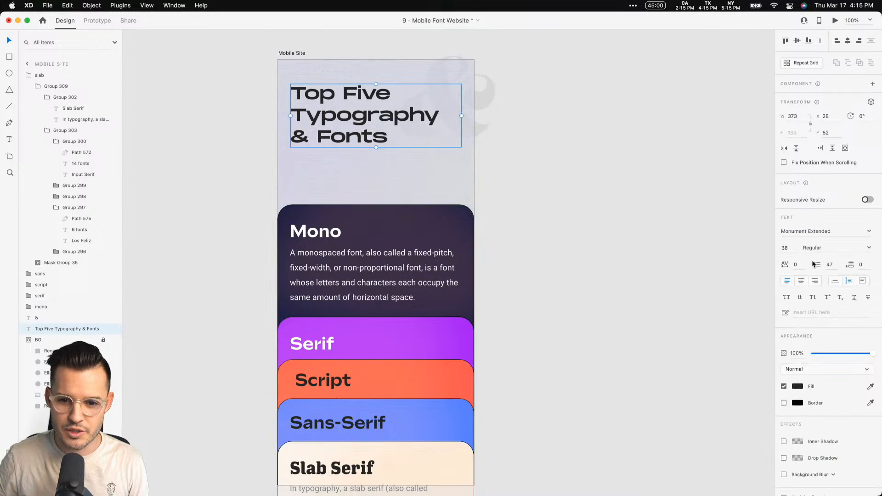
{"action": "left_click", "coordinate": [790, 248]}
{"action": "key", "text": "Up"}
{"action": "key", "text": "Up"}
{"action": "key", "text": "Up"}
{"action": "key", "text": "Up"}
{"action": "key", "text": "Up"}
{"action": "key", "text": "Up"}
{"action": "key", "text": "Up"}
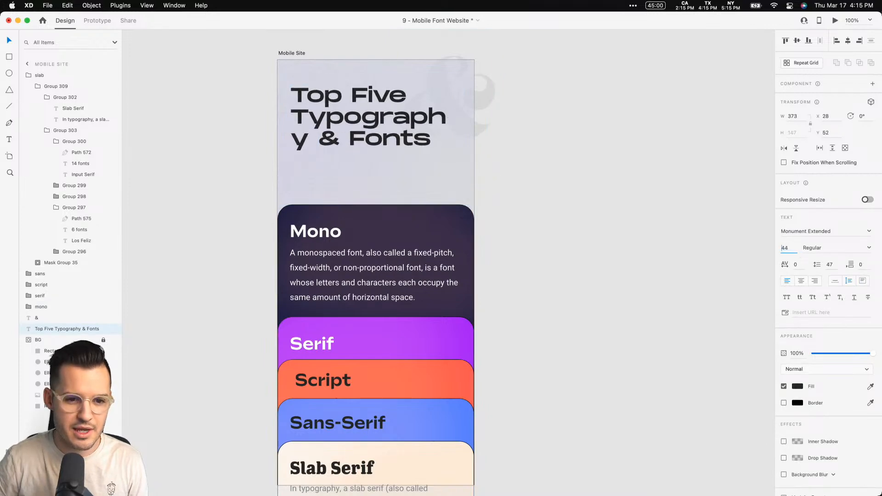
{"action": "key", "text": "Up"}
{"action": "key", "text": "Down"}
{"action": "key", "text": "Down"}
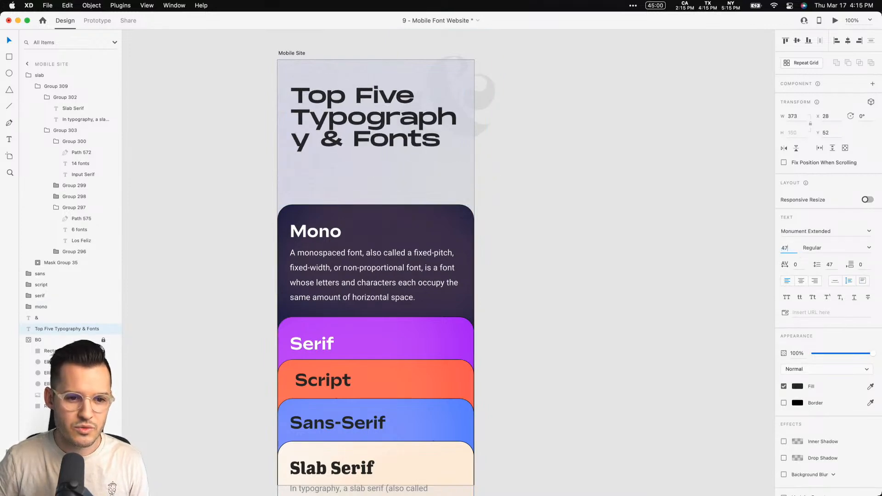
{"action": "key", "text": "Down"}
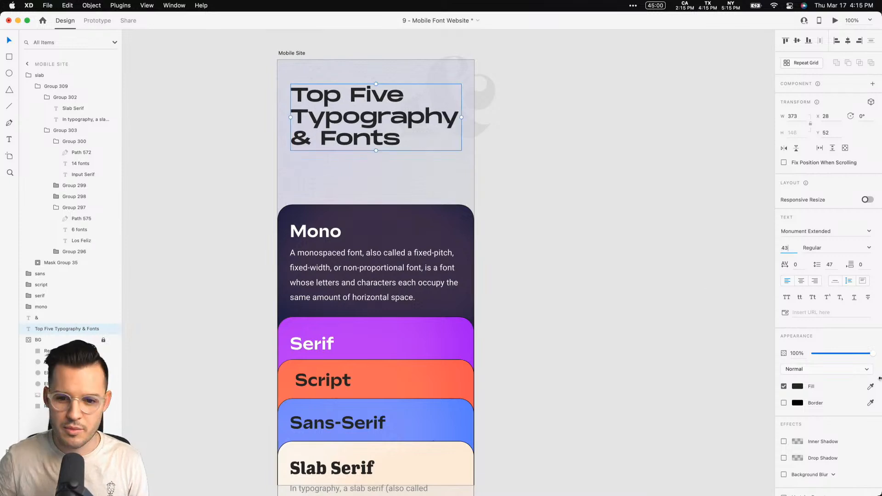
Set the page title's line spacing to 54.
{"action": "left_click", "coordinate": [836, 268]}
{"action": "key", "text": "Up"}
{"action": "key", "text": "Up"}
{"action": "key", "text": "Up"}
{"action": "key", "text": "Up"}
{"action": "key", "text": "Up"}
{"action": "key", "text": "Up"}
{"action": "key", "text": "Up"}
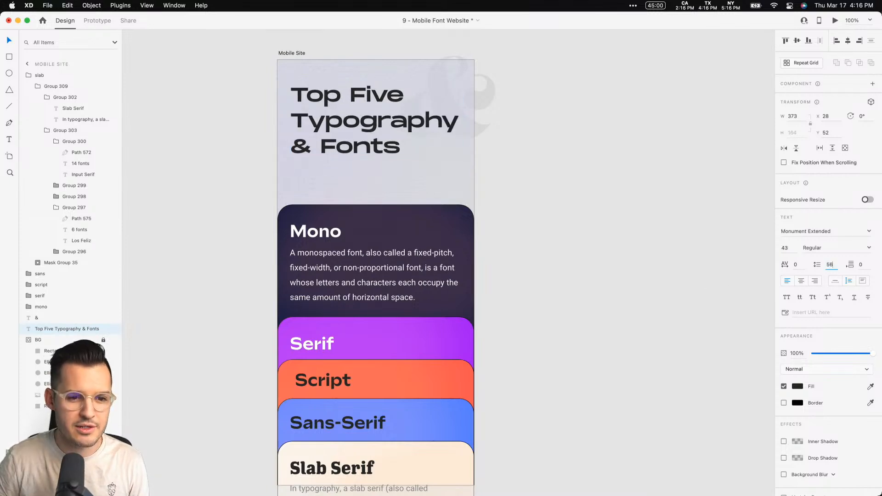
{"action": "left_click", "coordinate": [615, 205]}
{"action": "left_click", "coordinate": [338, 136]}
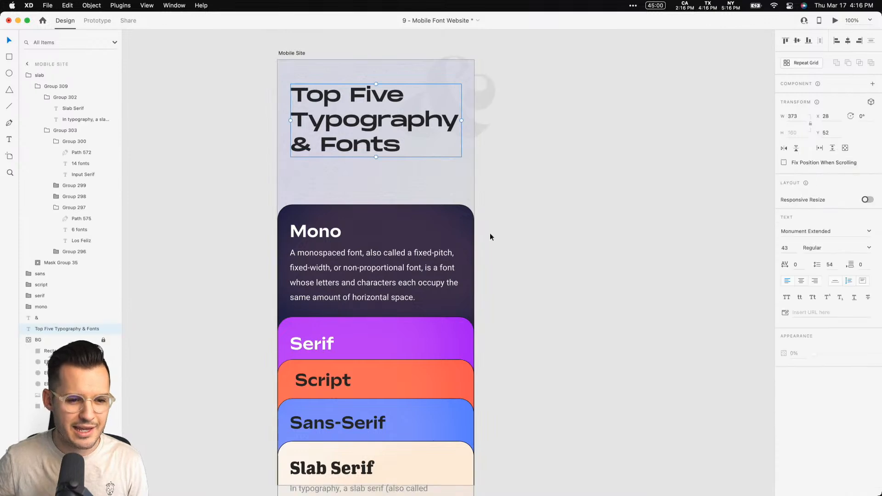
{"action": "left_click_drag", "start_coordinate": [514, 244], "coordinate": [506, 173]}
{"action": "left_click_drag", "start_coordinate": [559, 286], "coordinate": [559, 318]}
{"action": "left_click", "coordinate": [560, 318]}
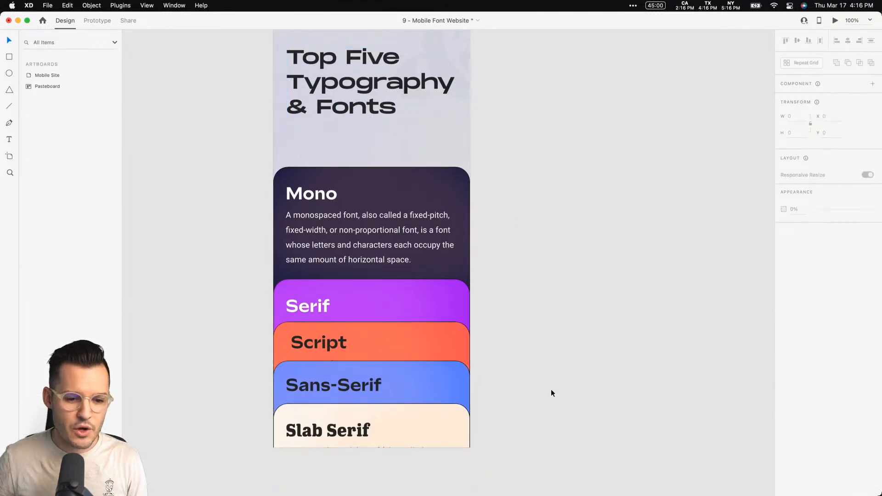
{"action": "left_click_drag", "start_coordinate": [556, 448], "coordinate": [324, 218]}
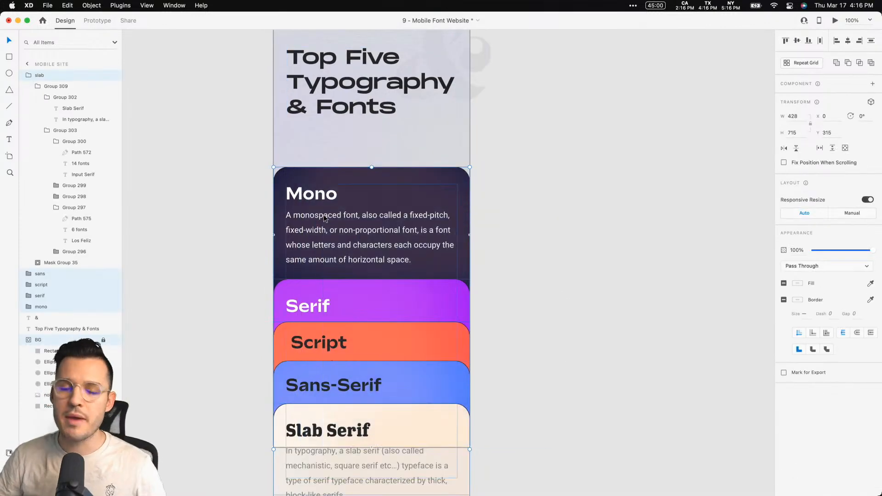
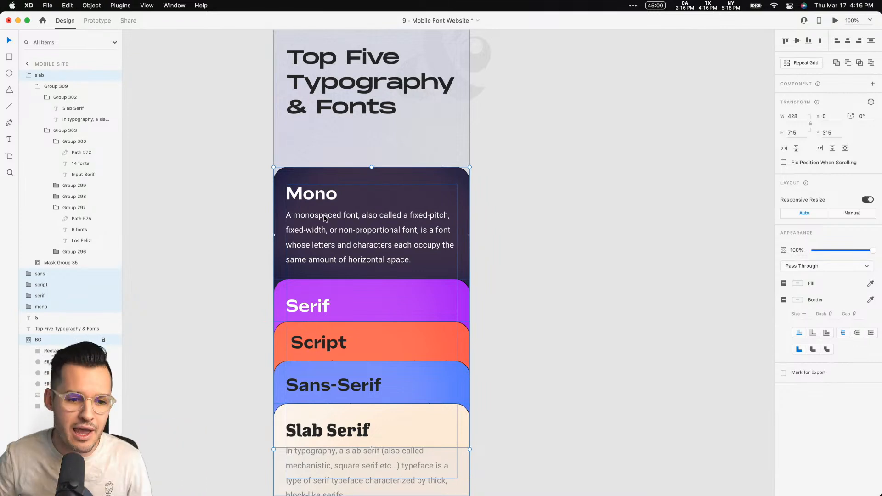
{"action": "left_click", "coordinate": [618, 160]}
{"action": "left_click_drag", "start_coordinate": [620, 277], "coordinate": [620, 265]}
{"action": "left_click_drag", "start_coordinate": [529, 180], "coordinate": [371, 402]}
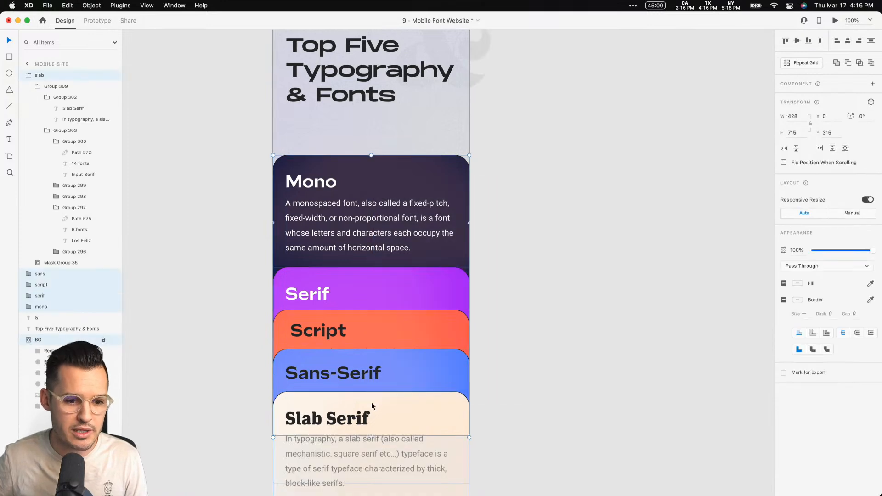
{"action": "left_click", "coordinate": [323, 419]}
{"action": "left_click", "coordinate": [312, 374], "text": "shift"}
{"action": "left_click", "coordinate": [310, 334], "text": "shift"}
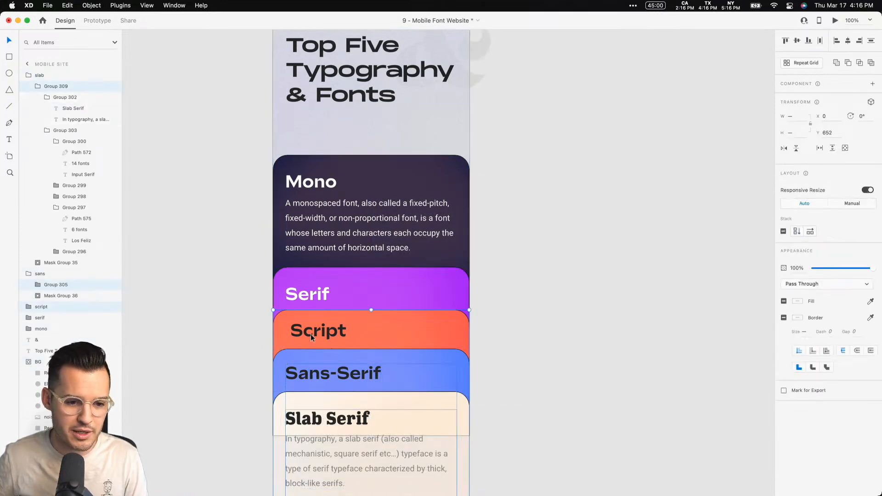
Move the Script heading to X 27 and add a vertical guide along the headings' left edge.
{"action": "double_click", "coordinate": [311, 332]}
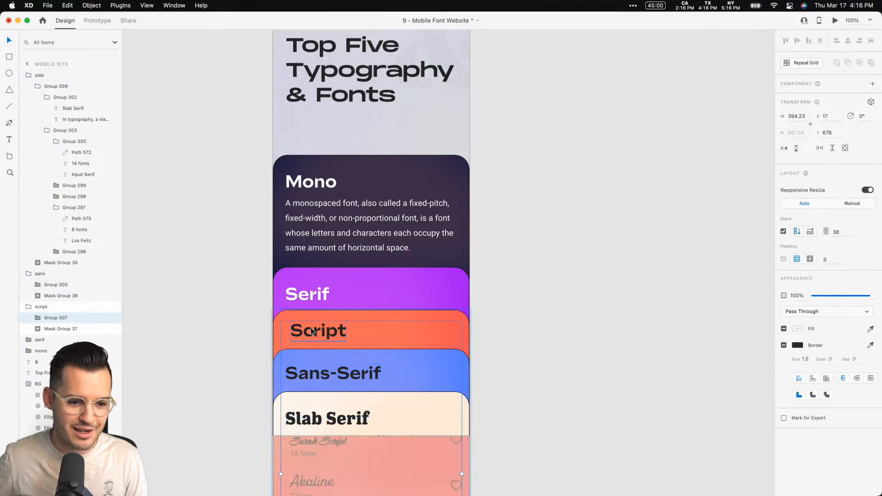
{"action": "double_click", "coordinate": [311, 330]}
{"action": "left_click_drag", "start_coordinate": [309, 331], "coordinate": [305, 331]}
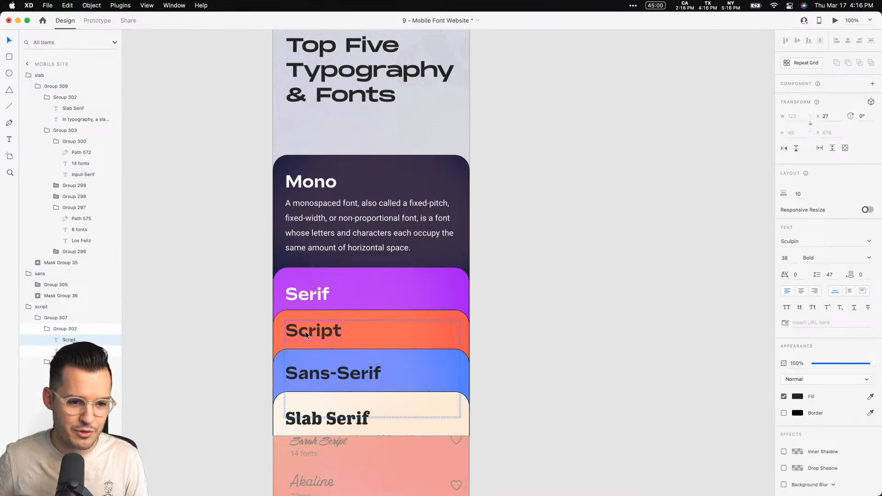
{"action": "left_click", "coordinate": [593, 260]}
{"action": "left_click_drag", "start_coordinate": [272, 139], "coordinate": [286, 138]}
{"action": "scroll", "coordinate": [582, 282], "scroll_direction": "up", "scroll_amount": 3}
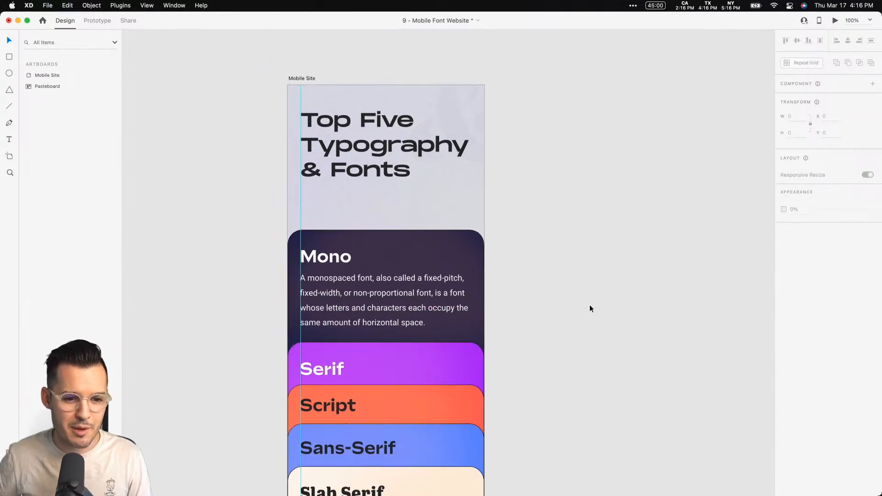
Collapse the layer groups and convert the slab, sans, script, serif and mono groups into one component.
{"action": "left_click", "coordinate": [388, 275]}
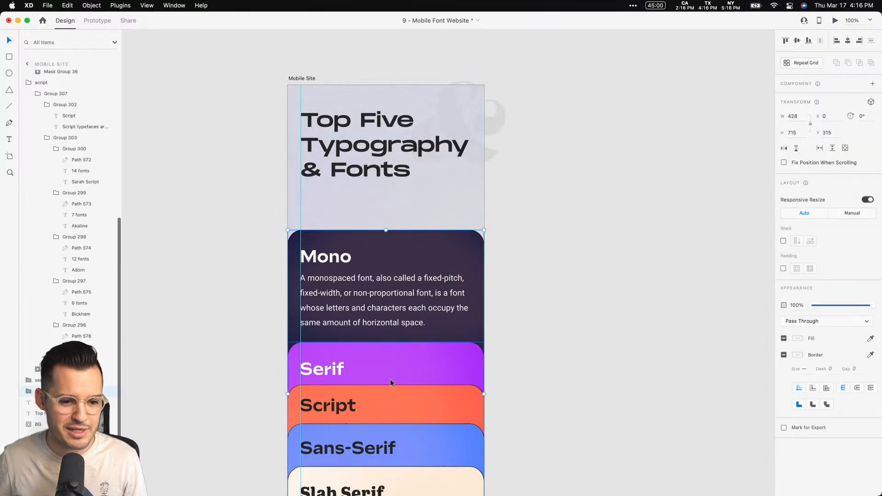
{"action": "left_click", "coordinate": [29, 83]}
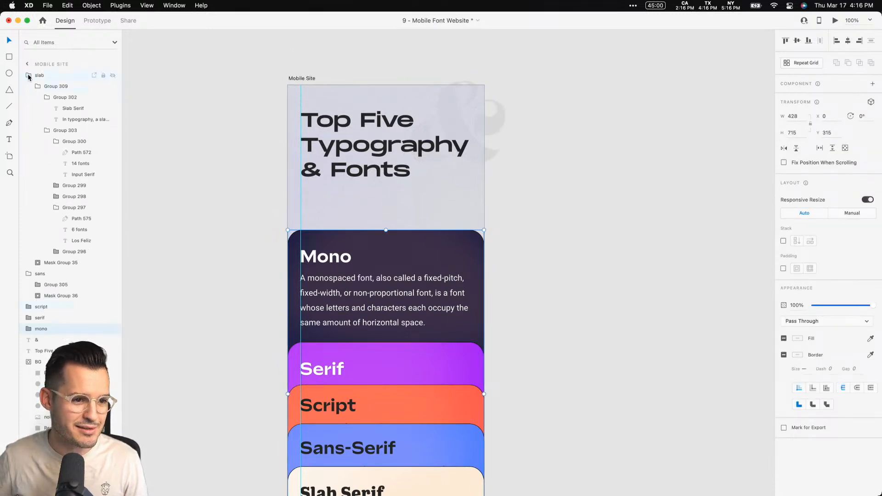
{"action": "left_click", "coordinate": [29, 86]}
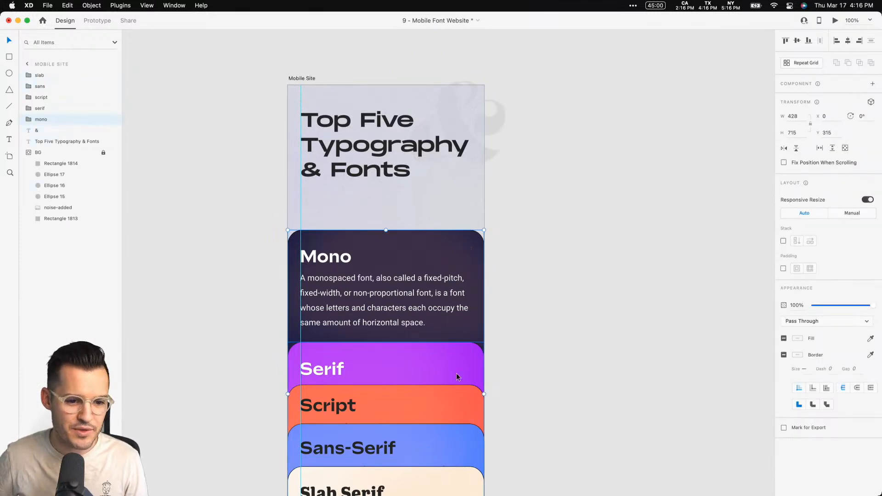
{"action": "scroll", "coordinate": [496, 275], "scroll_direction": "down", "scroll_amount": 3}
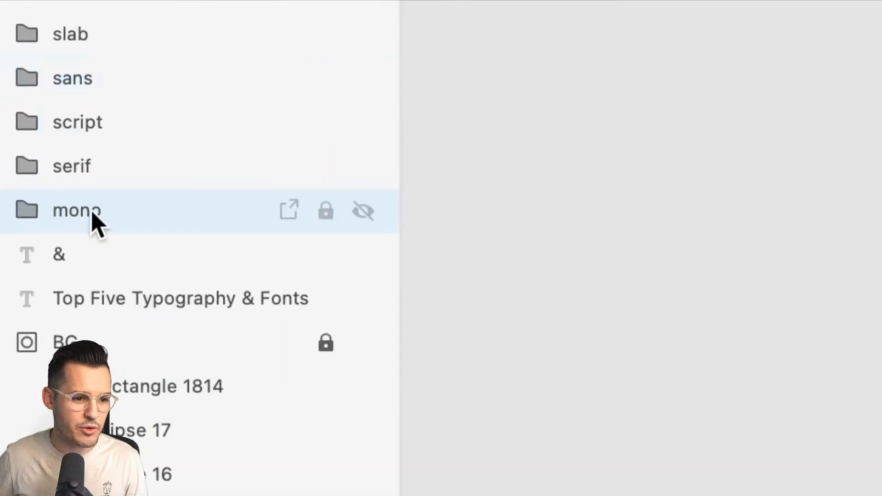
{"action": "left_click", "coordinate": [82, 37], "text": "shift"}
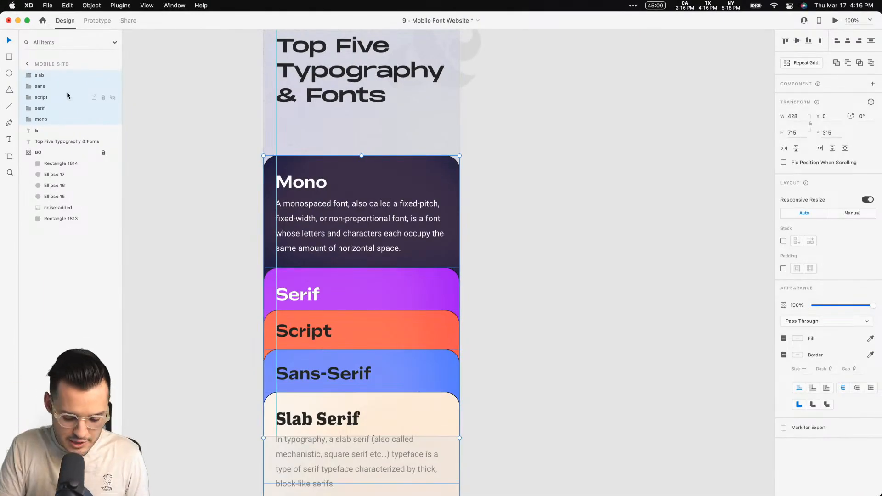
{"action": "key", "text": "super+k"}
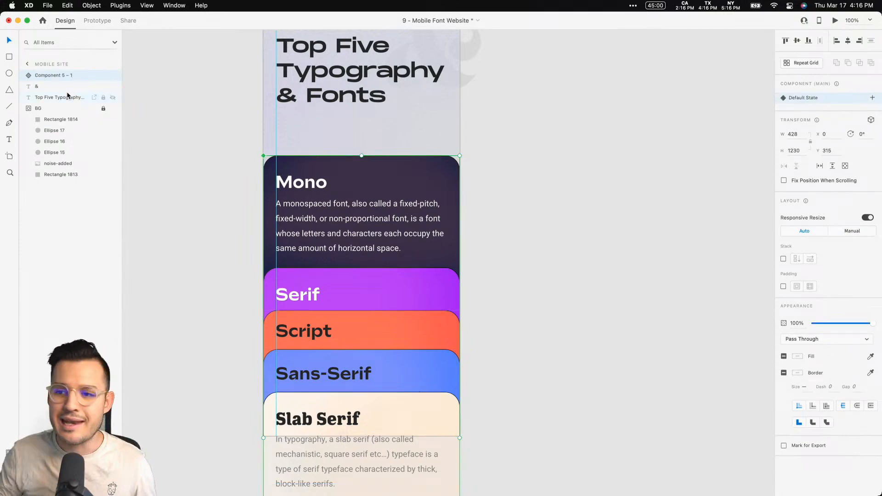
Rename the component that combines the five font cards to "accordian".
{"action": "double_click", "coordinate": [58, 75]}
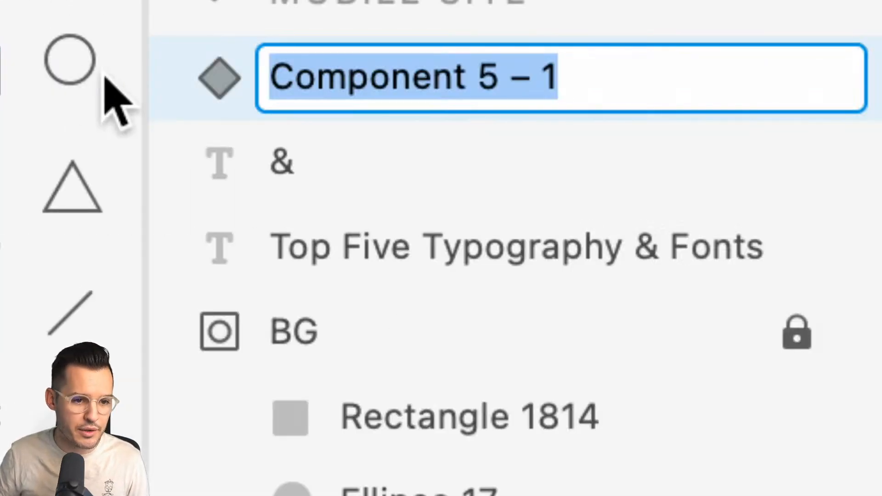
{"action": "type", "text": "accor"}
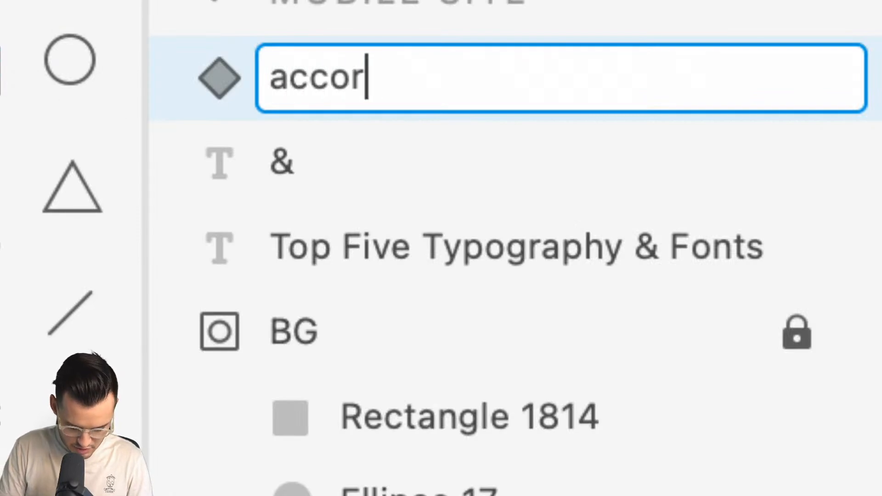
{"action": "type", "text": "dian"}
{"action": "key", "text": "Return"}
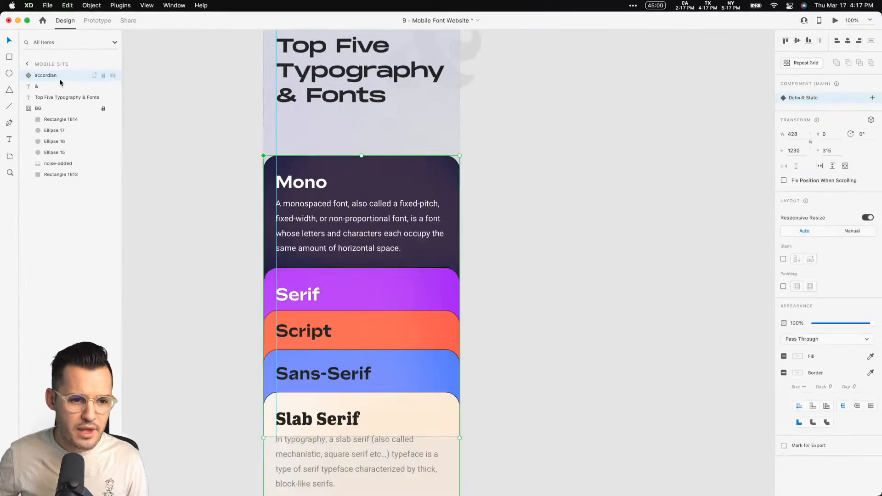
Lock the "&" and page title text layers and collapse the BG mask group.
{"action": "left_click", "coordinate": [58, 88]}
{"action": "left_click", "coordinate": [53, 97], "text": "shift"}
{"action": "left_click", "coordinate": [103, 97]}
{"action": "left_click", "coordinate": [29, 109]}
{"action": "left_click", "coordinate": [193, 118]}
{"action": "left_click_drag", "start_coordinate": [214, 121], "coordinate": [196, 135]}
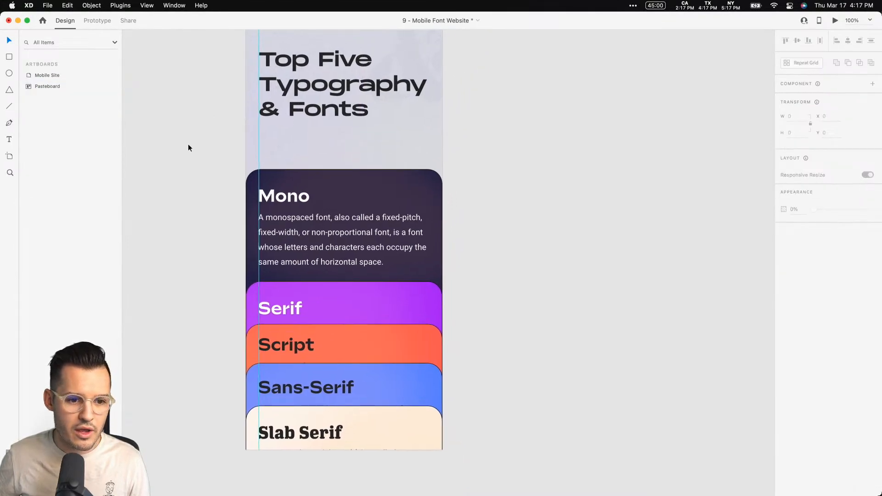
Look at the state types that can be added to the accordian component without adding one.
{"action": "left_click", "coordinate": [423, 221]}
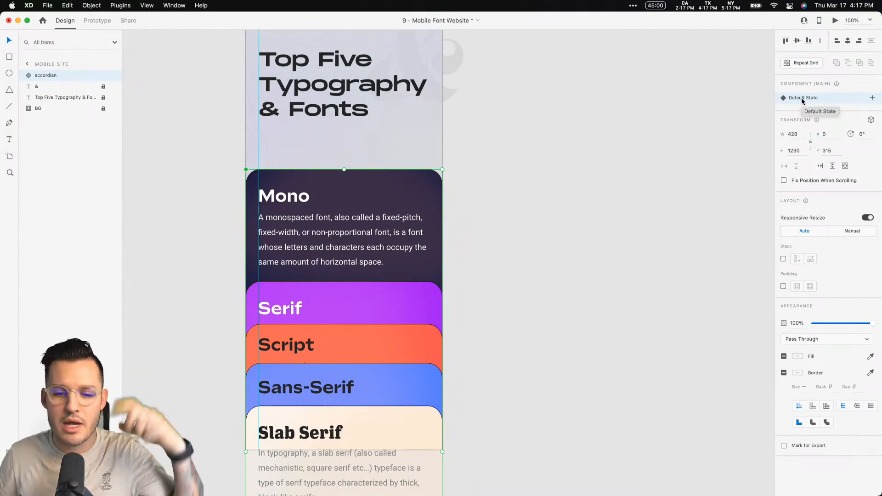
{"action": "left_click", "coordinate": [872, 98]}
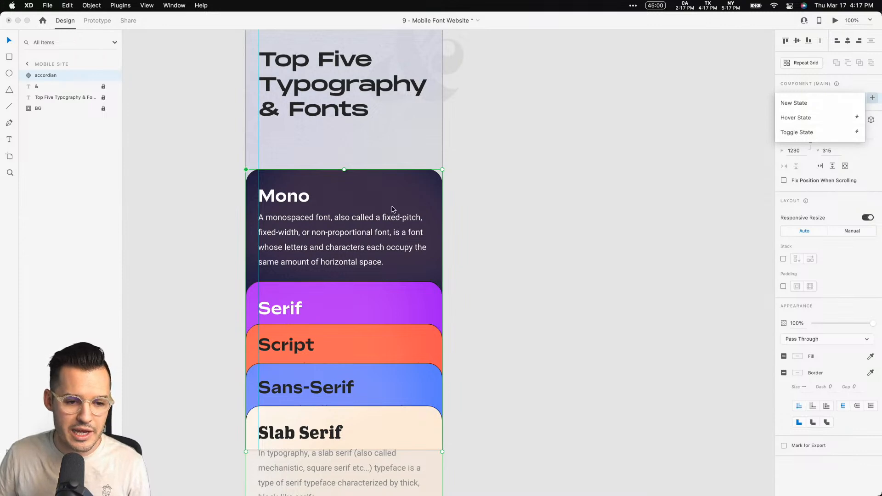
{"action": "left_click", "coordinate": [546, 220]}
{"action": "left_click", "coordinate": [332, 210]}
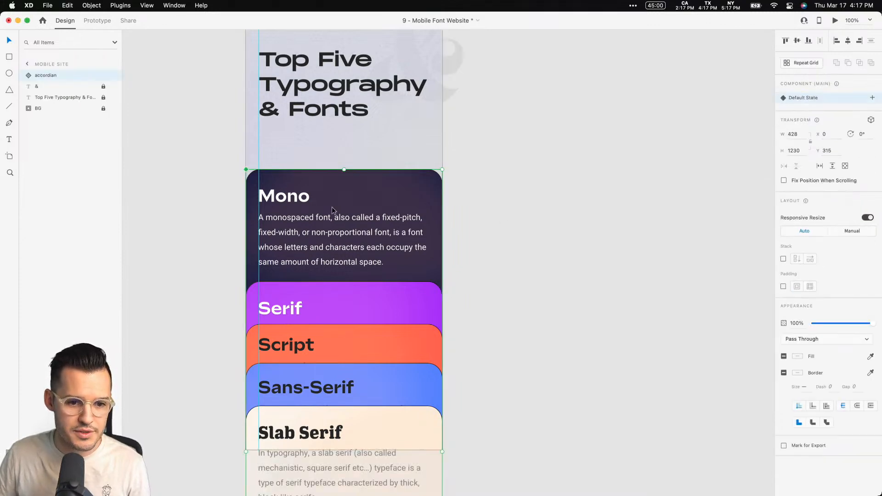
{"action": "left_click", "coordinate": [575, 164]}
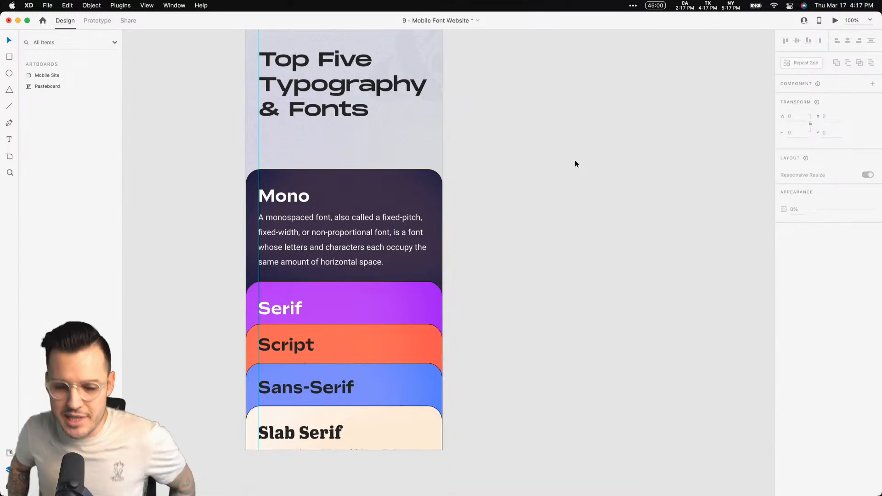
Undo the text layer locks, the component's renaming and its creation, back to the separate slab, sans, script, serif and mono groups.
{"action": "left_click_drag", "start_coordinate": [560, 160], "coordinate": [534, 188]}
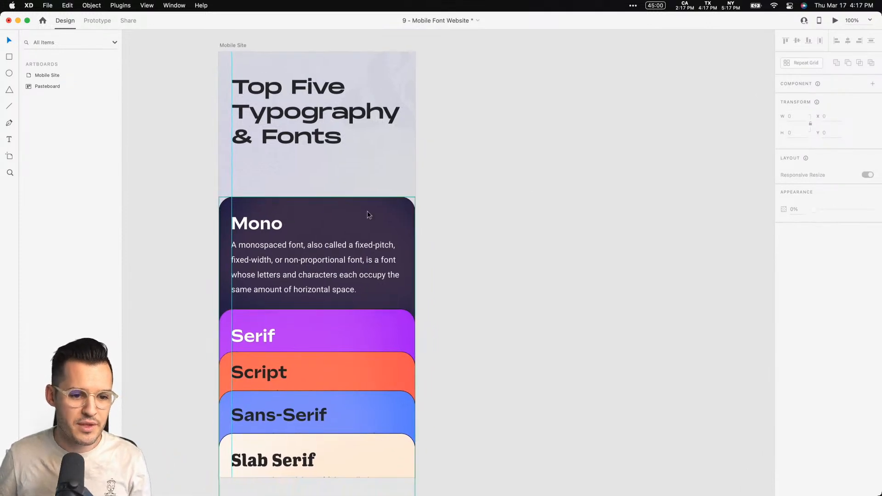
{"action": "left_click", "coordinate": [348, 213]}
{"action": "key", "text": "super+c"}
{"action": "key", "text": "super+z"}
{"action": "key", "text": "super+z"}
{"action": "key", "text": "super+z"}
{"action": "key", "text": "super+z"}
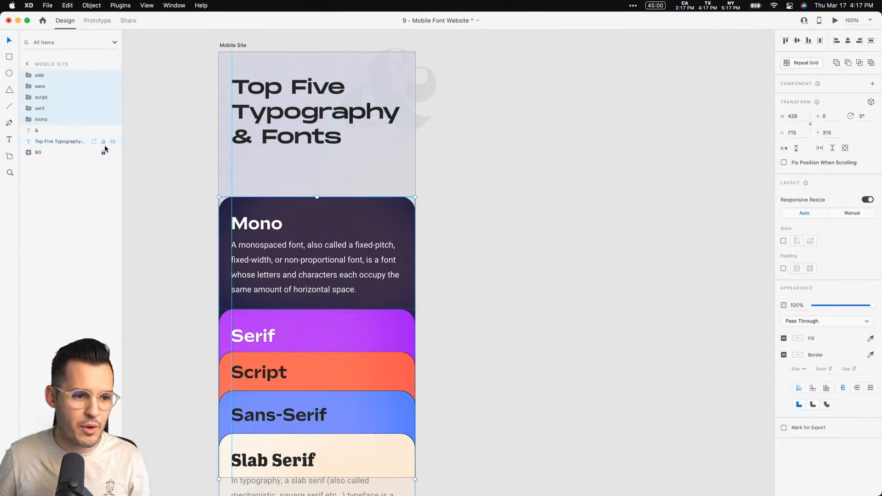
Duplicate the Mobile Site artboard.
{"action": "left_click", "coordinate": [367, 53]}
{"action": "left_click", "coordinate": [231, 45]}
{"action": "key", "text": "super+d"}
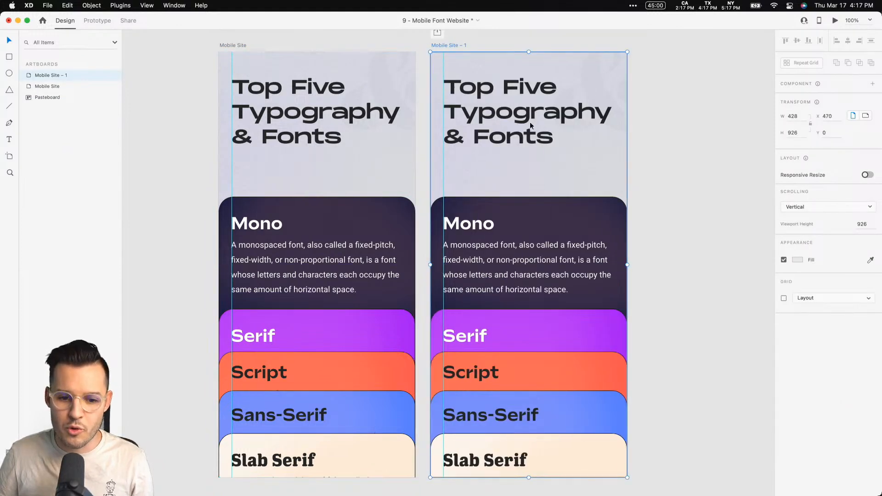
{"action": "scroll", "coordinate": [636, 219], "scroll_direction": "right", "scroll_amount": 2}
{"action": "left_click", "coordinate": [531, 219]}
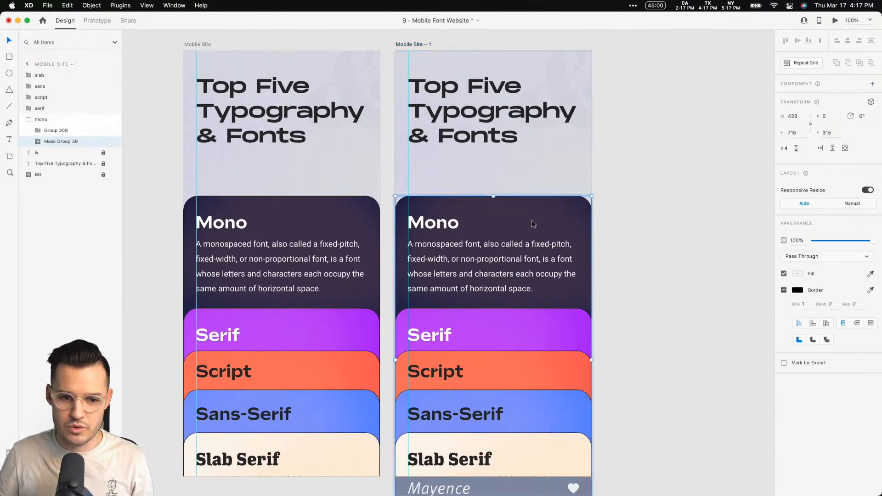
{"action": "left_click_drag", "start_coordinate": [531, 220], "coordinate": [531, 283]}
{"action": "key", "text": "super+z"}
{"action": "key", "text": "Escape"}
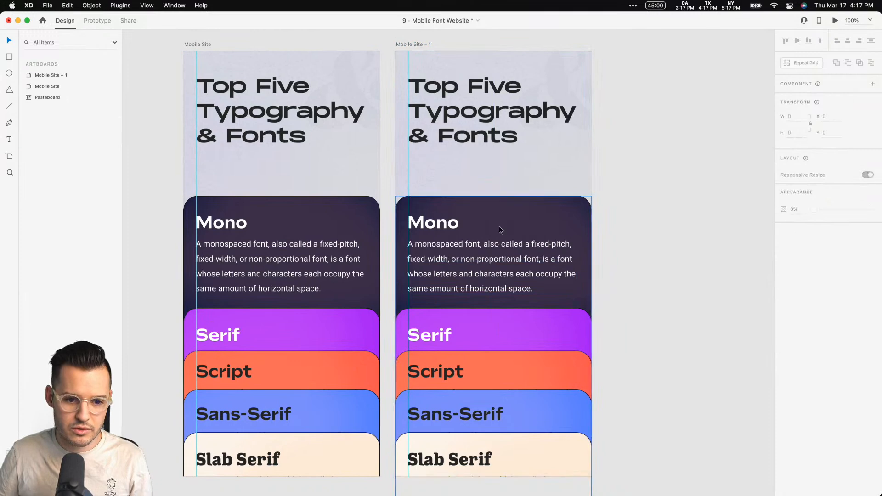
On the duplicate artboard, move the mono group down to about Y 463 and the serif group up to the artboard's top edge.
{"action": "left_click", "coordinate": [500, 230]}
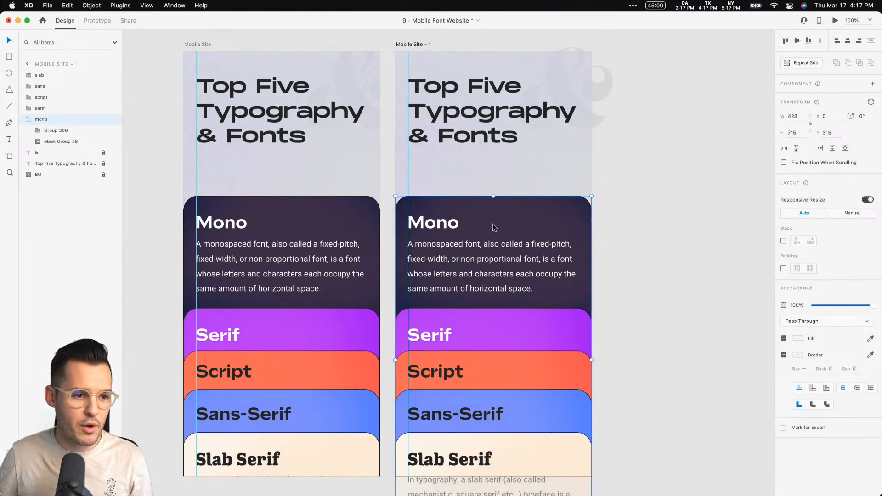
{"action": "left_click_drag", "start_coordinate": [501, 227], "coordinate": [495, 296]}
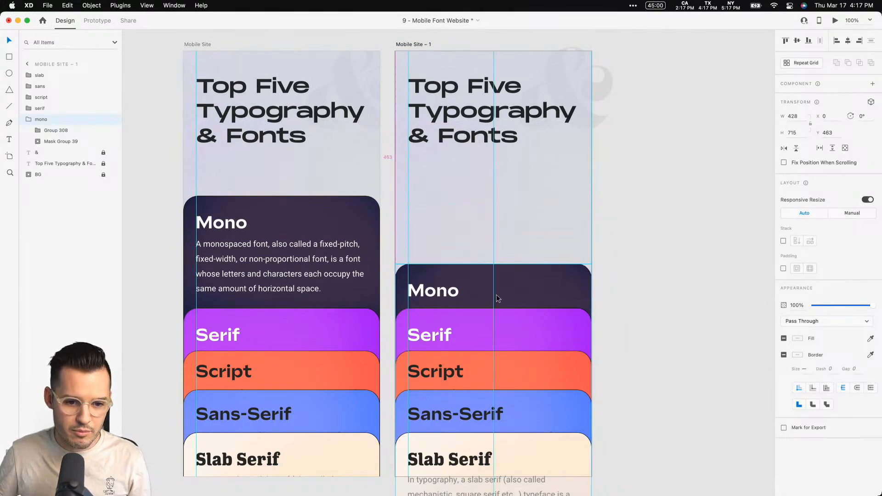
{"action": "left_click_drag", "start_coordinate": [492, 326], "coordinate": [490, 73]}
{"action": "left_click", "coordinate": [678, 151]}
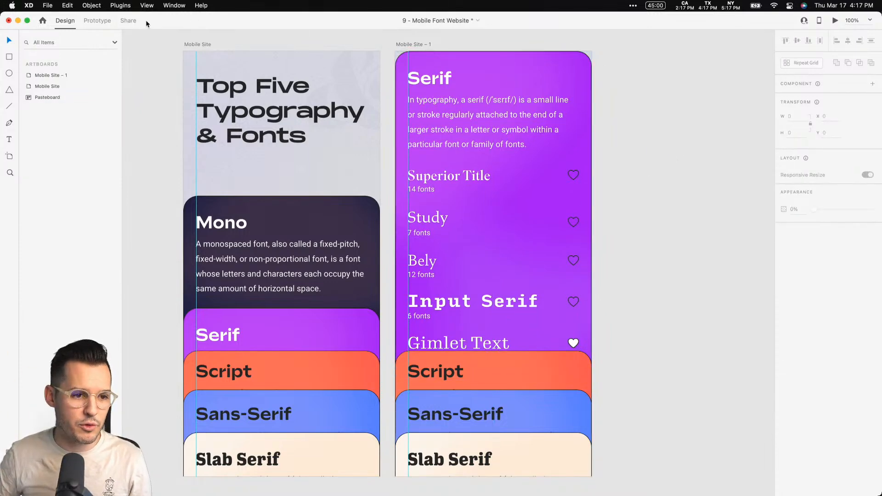
In Prototype mode, link the Mobile Site serif group to Mobile Site – 1 and move that artboard farther away for a wider gap.
{"action": "left_click", "coordinate": [97, 20]}
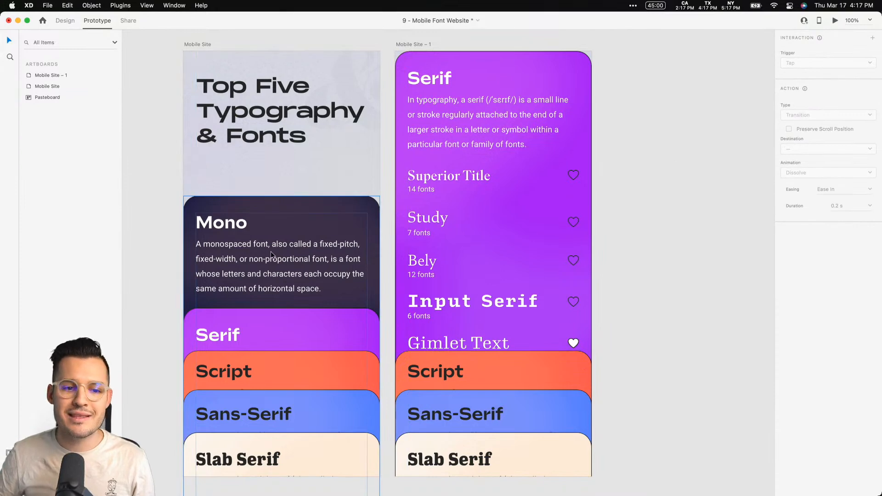
{"action": "left_click", "coordinate": [260, 215]}
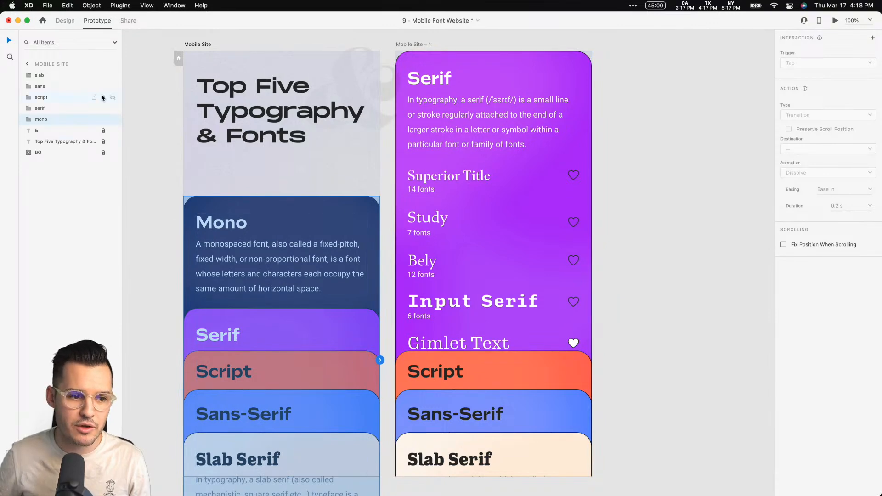
{"action": "left_click", "coordinate": [249, 324]}
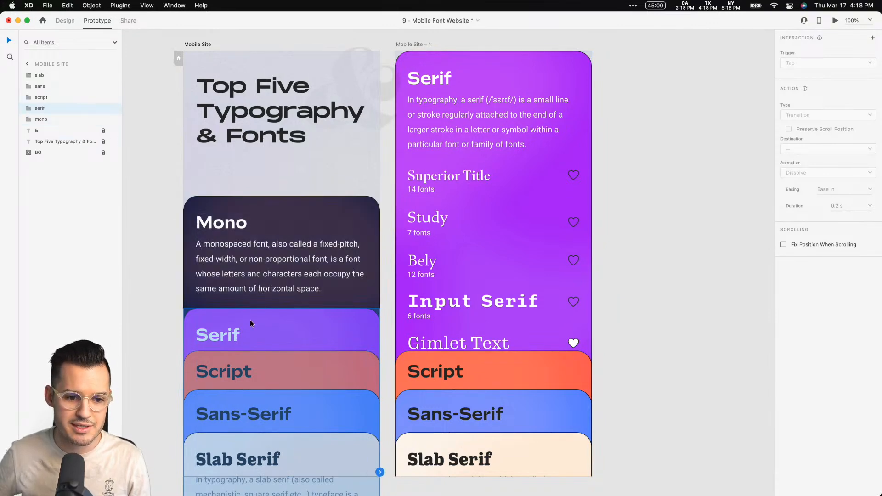
{"action": "left_click_drag", "start_coordinate": [379, 472], "coordinate": [494, 202]}
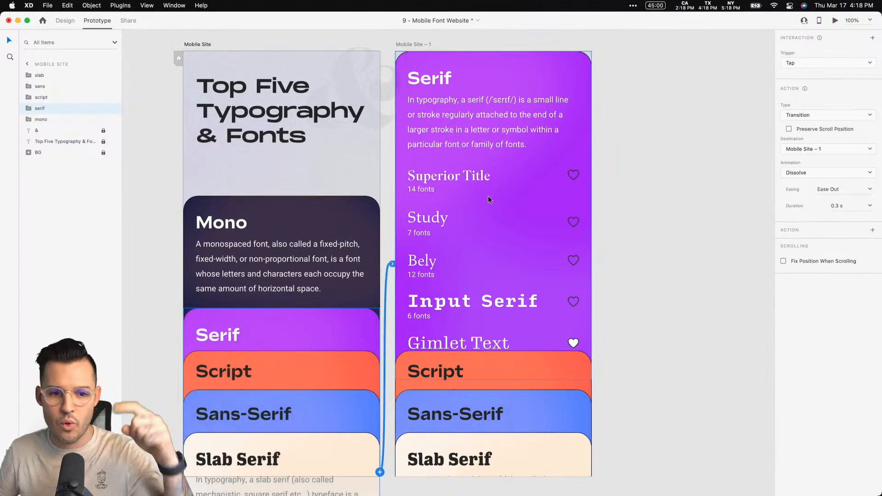
{"action": "left_click_drag", "start_coordinate": [419, 44], "coordinate": [534, 43]}
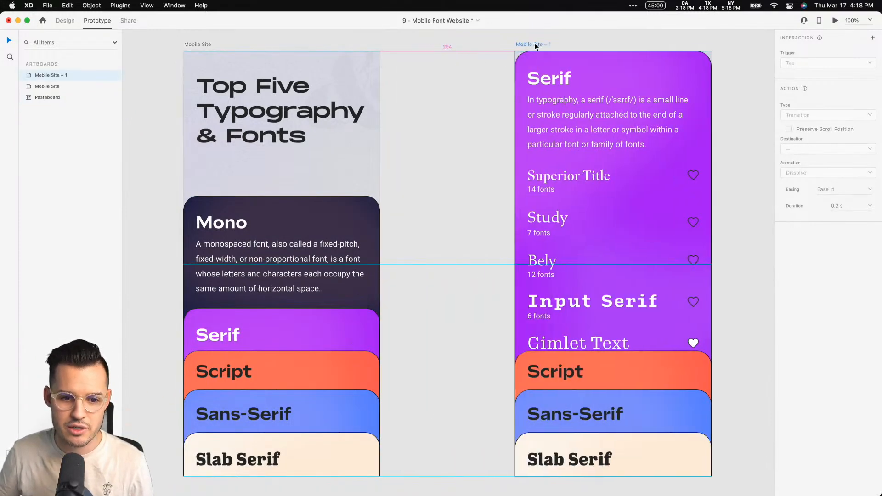
Set the serif link's action type to Auto-Animate with a duration of 0.8 s.
{"action": "left_click", "coordinate": [452, 354]}
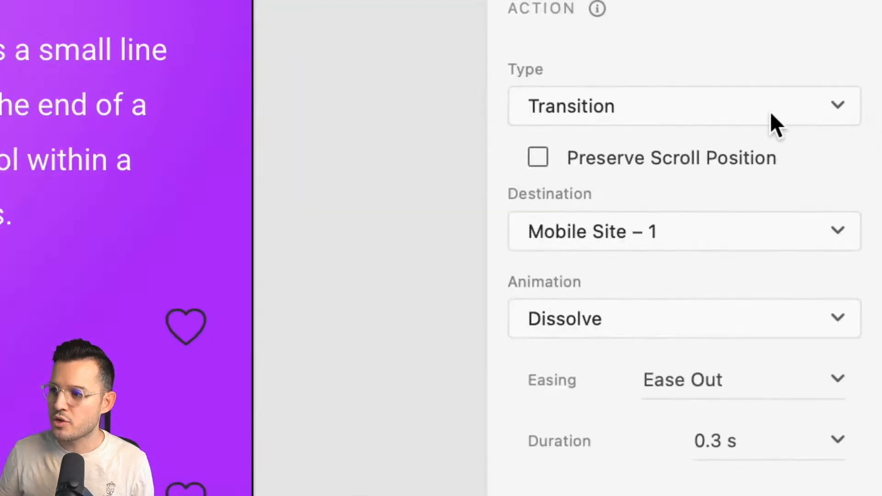
{"action": "left_click", "coordinate": [850, 115]}
{"action": "left_click", "coordinate": [748, 140]}
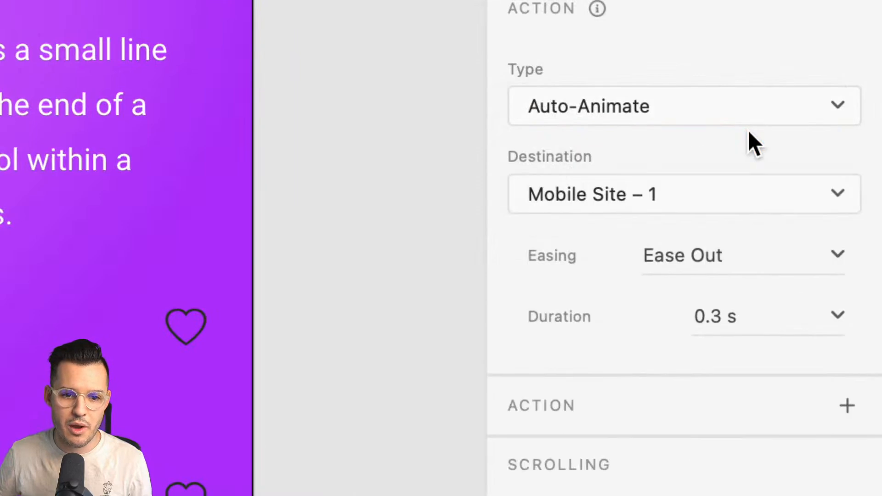
{"action": "left_click", "coordinate": [737, 195]}
{"action": "left_click", "coordinate": [737, 196]}
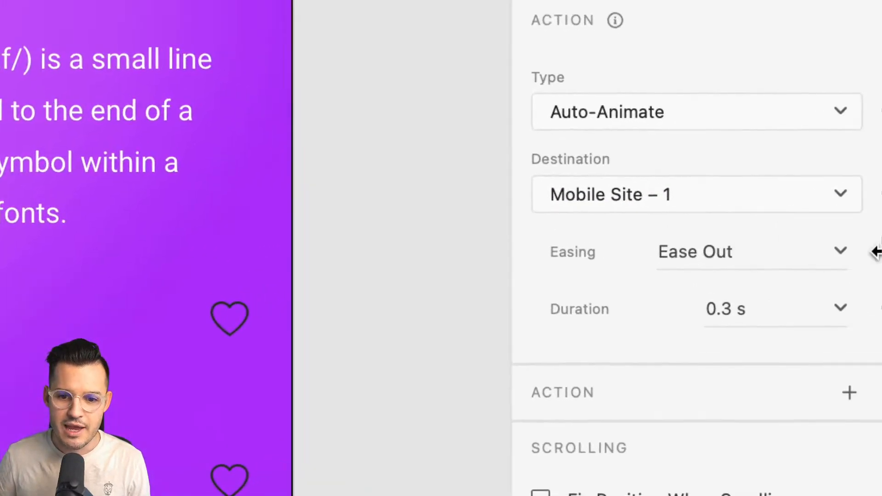
{"action": "left_click", "coordinate": [732, 309]}
{"action": "left_click_drag", "start_coordinate": [732, 309], "coordinate": [691, 310]}
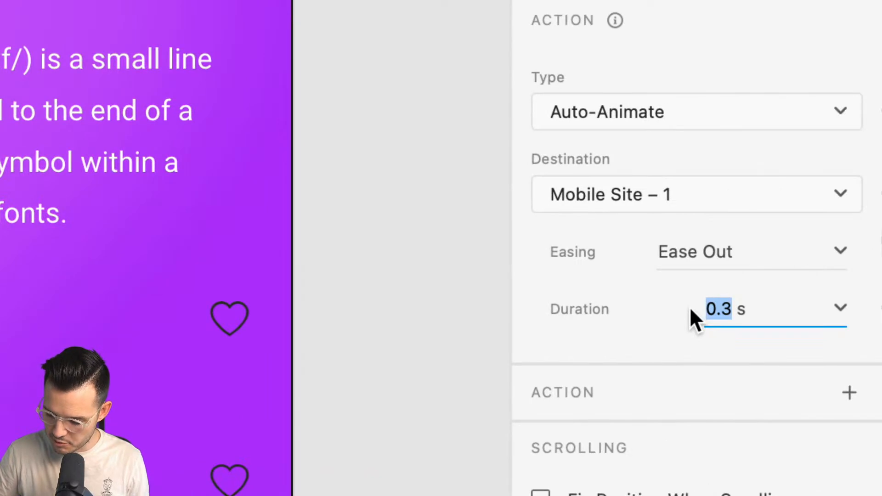
{"action": "type", "text": ".8"}
{"action": "key", "text": "Return"}
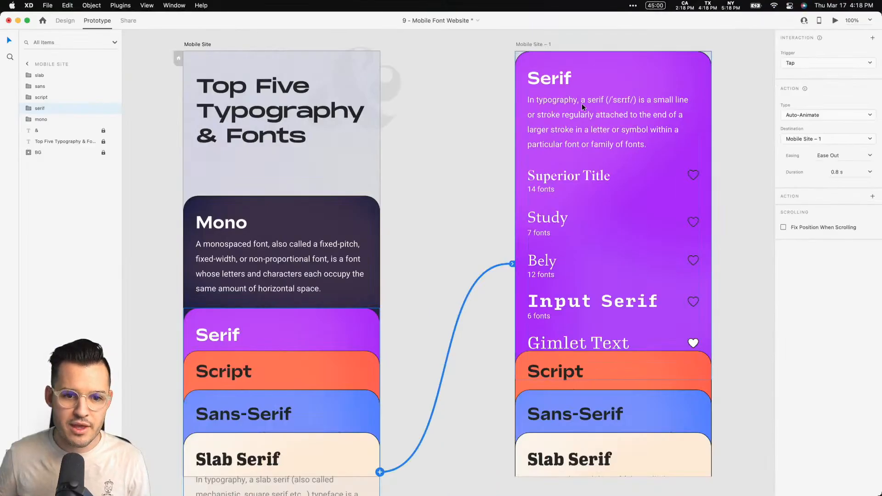
Link the serif group on Mobile Site – 1 back to the Mobile Site artboard.
{"action": "left_click", "coordinate": [582, 105]}
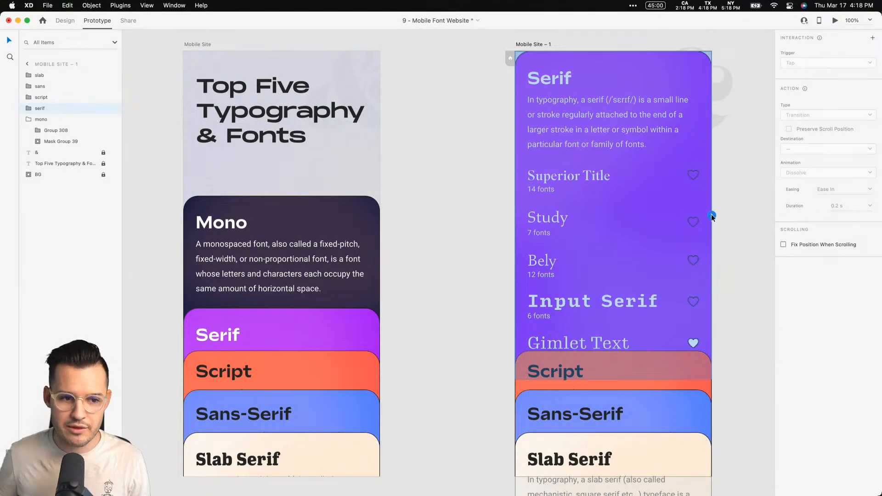
{"action": "left_click_drag", "start_coordinate": [711, 214], "coordinate": [223, 59]}
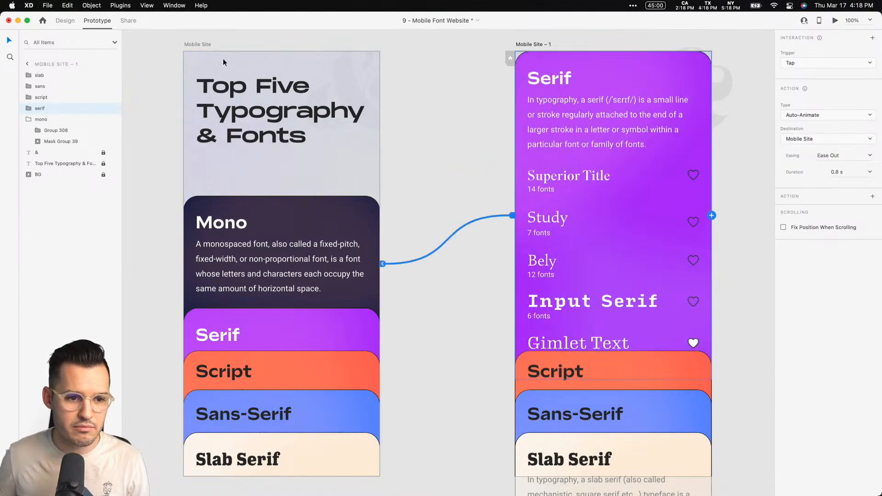
Preview the prototype from Mobile Site, test expanding and collapsing the Serif card, and close the preview.
{"action": "left_click", "coordinate": [199, 43]}
{"action": "left_click", "coordinate": [834, 21]}
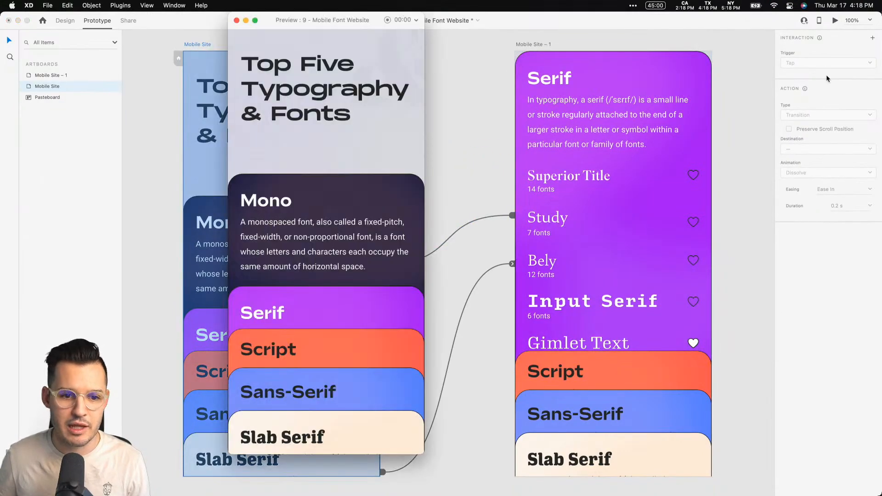
{"action": "left_click", "coordinate": [277, 317]}
{"action": "left_click", "coordinate": [294, 60]}
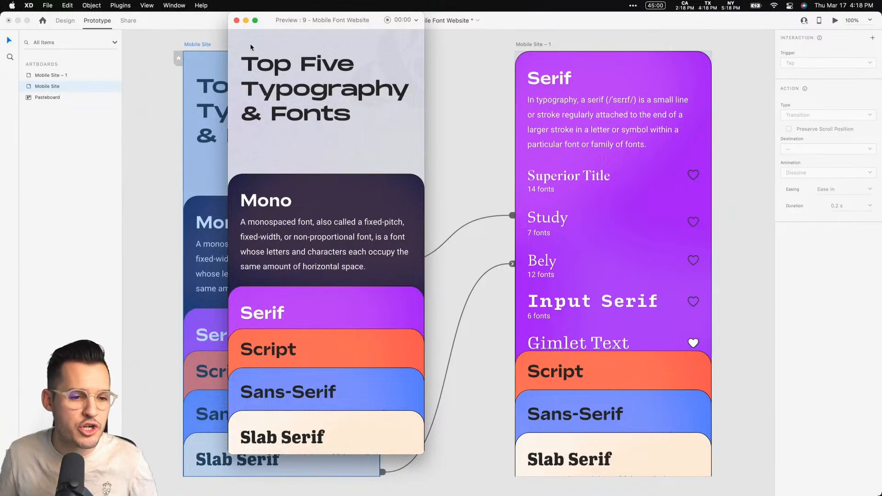
{"action": "left_click", "coordinate": [237, 21]}
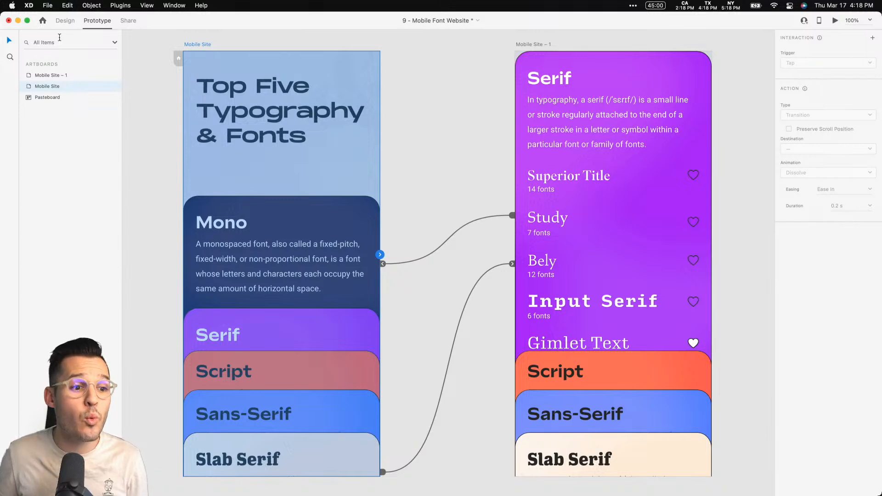
Delete the Mobile Site – 1 artboard and save the document.
{"action": "left_click", "coordinate": [528, 45]}
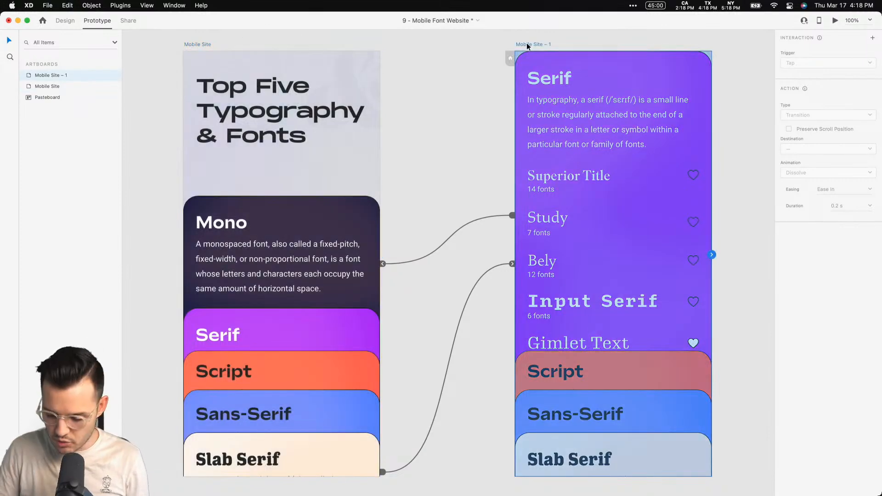
{"action": "key", "text": "Delete"}
{"action": "key", "text": "super+s"}
In Design mode, move the mono group on Mobile Site down to Y 463, leaving only its title above the Serif card.
{"action": "scroll", "coordinate": [482, 143], "scroll_direction": "left", "scroll_amount": 3}
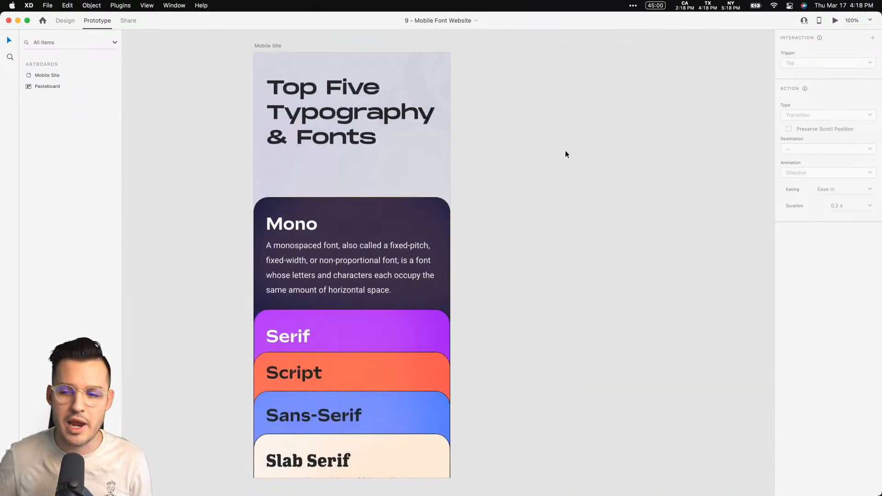
{"action": "left_click", "coordinate": [380, 225]}
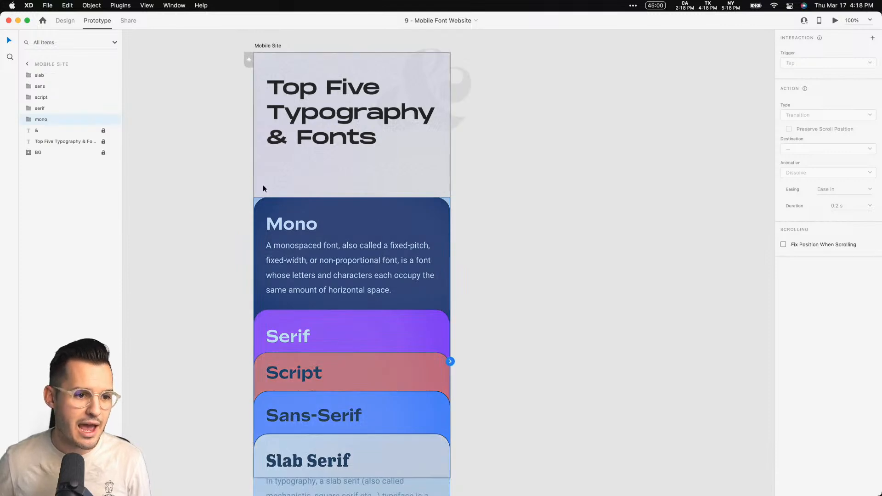
{"action": "left_click", "coordinate": [65, 20]}
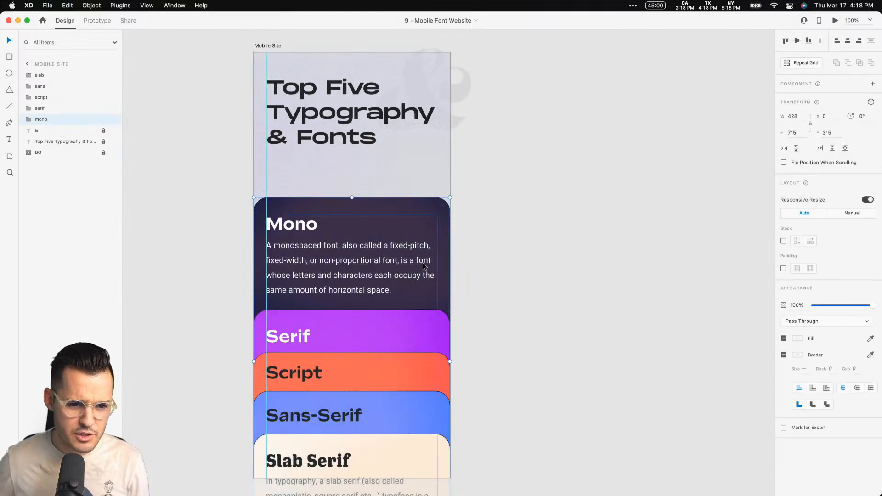
{"action": "left_click_drag", "start_coordinate": [413, 230], "coordinate": [413, 293]}
{"action": "left_click", "coordinate": [557, 289]}
{"action": "left_click_drag", "start_coordinate": [557, 291], "coordinate": [500, 297]}
Turn the five card groups from mono to slab into one component and rename it accordian.
{"action": "left_click", "coordinate": [330, 291]}
{"action": "left_click", "coordinate": [43, 76], "text": "shift"}
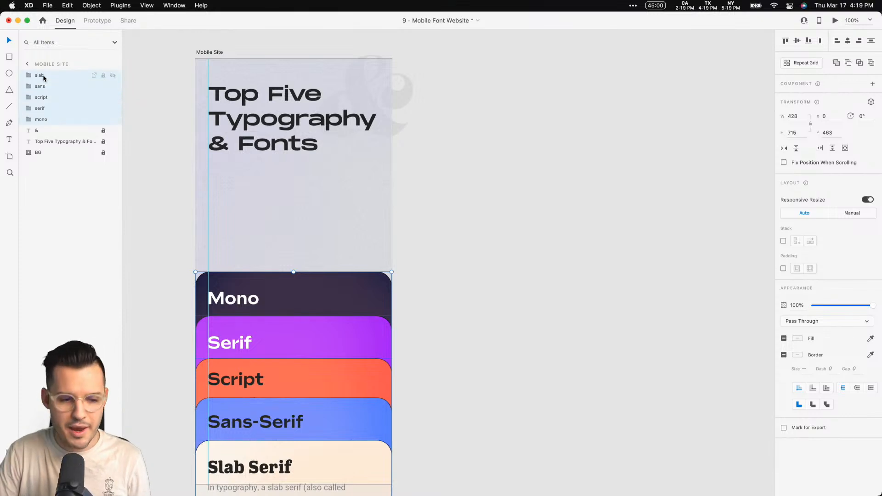
{"action": "key", "text": "super+k"}
{"action": "double_click", "coordinate": [44, 76]}
{"action": "type", "text": "ac"}
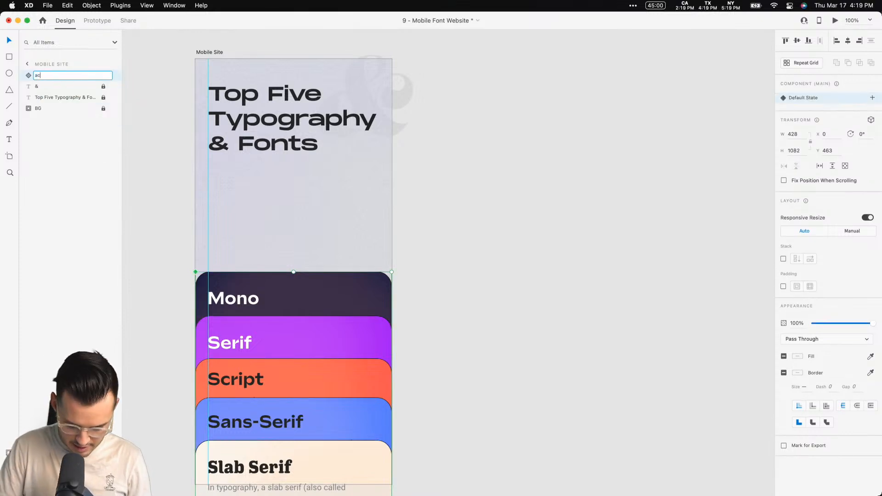
{"action": "type", "text": "cordian"}
{"action": "key", "text": "Return"}
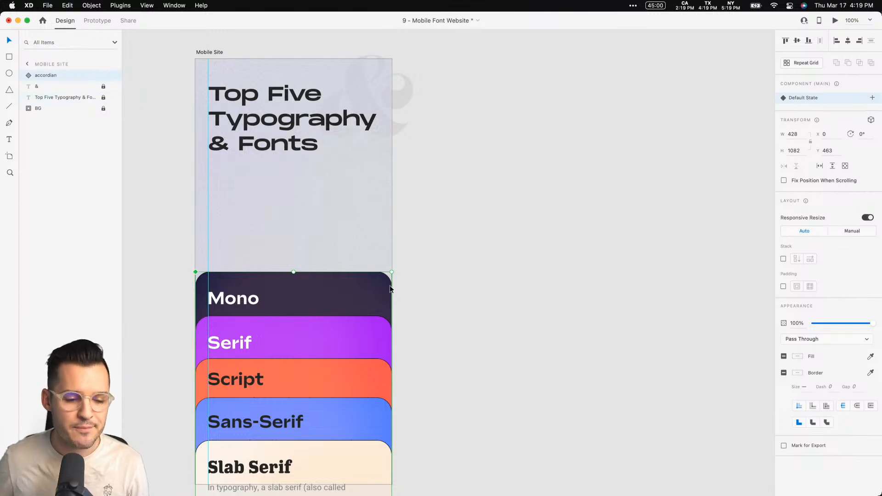
Add a new state named Mono Up to the accordian component.
{"action": "left_click", "coordinate": [872, 97]}
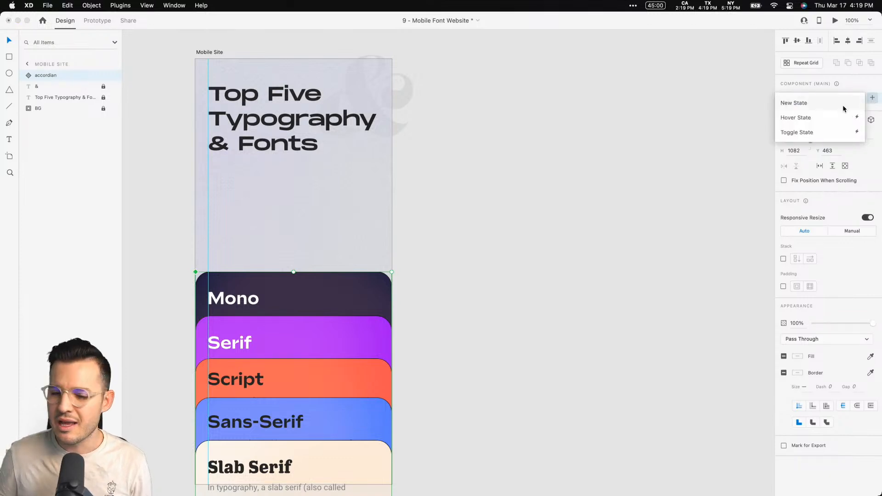
{"action": "left_click", "coordinate": [844, 103]}
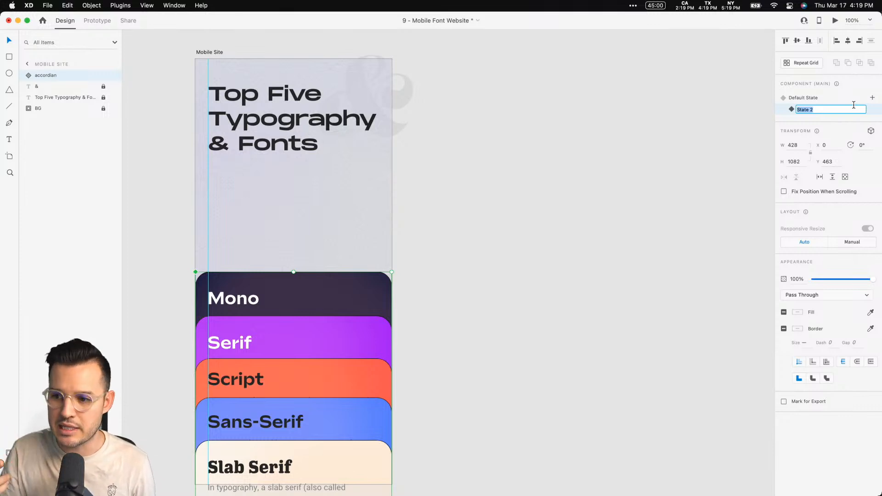
{"action": "type", "text": "Mono Up"}
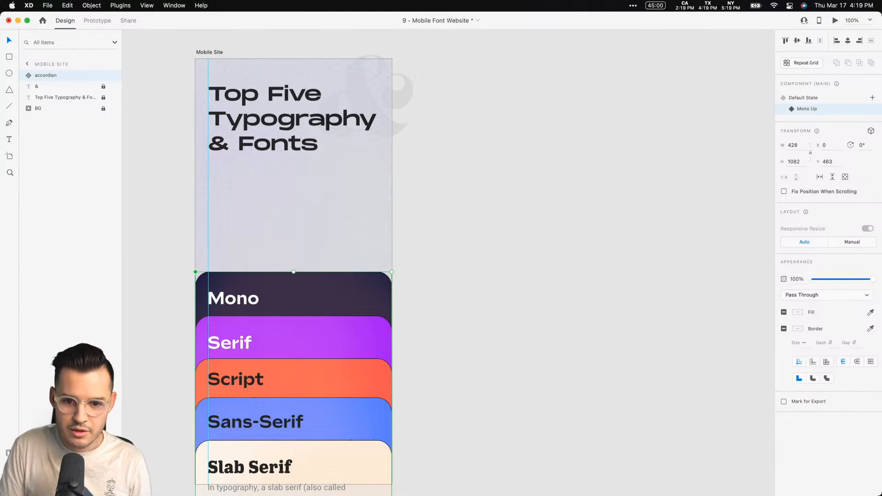
{"action": "key", "text": "Return"}
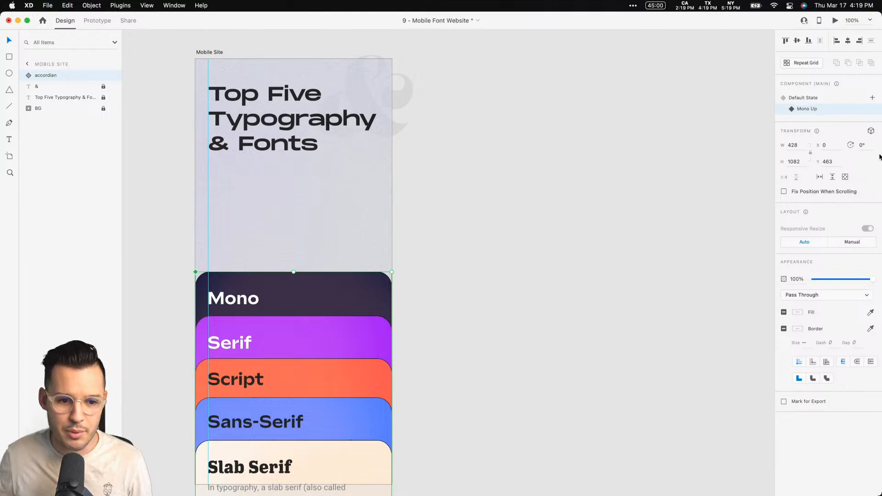
In the Mono Up state, raise the Mono card to about Y 71 and move the other four cards down below its font list.
{"action": "double_click", "coordinate": [330, 293]}
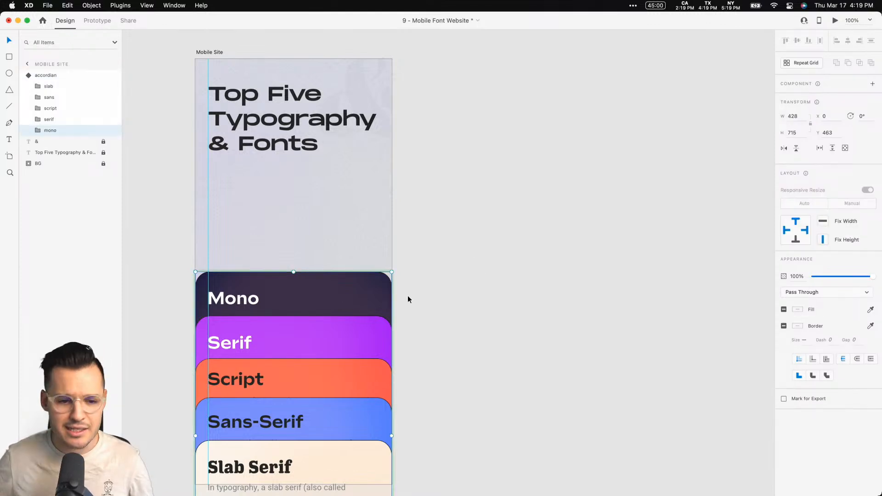
{"action": "left_click_drag", "start_coordinate": [372, 297], "coordinate": [355, 95]}
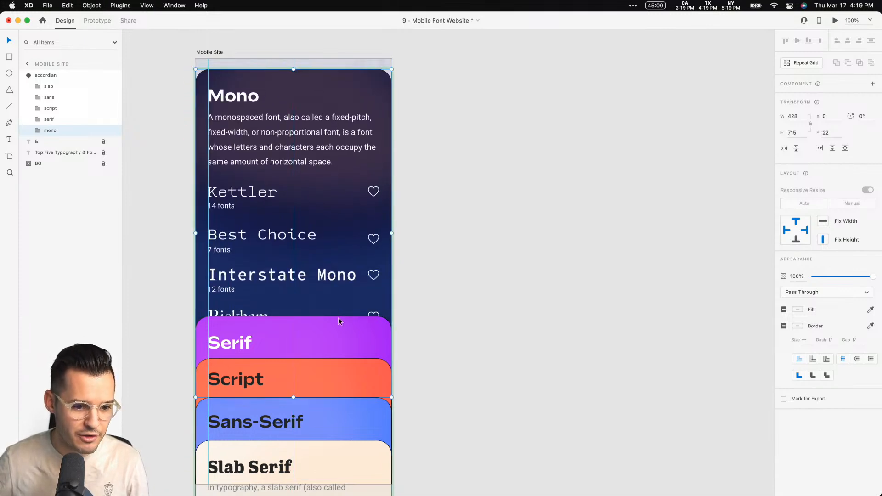
{"action": "left_click", "coordinate": [340, 336]}
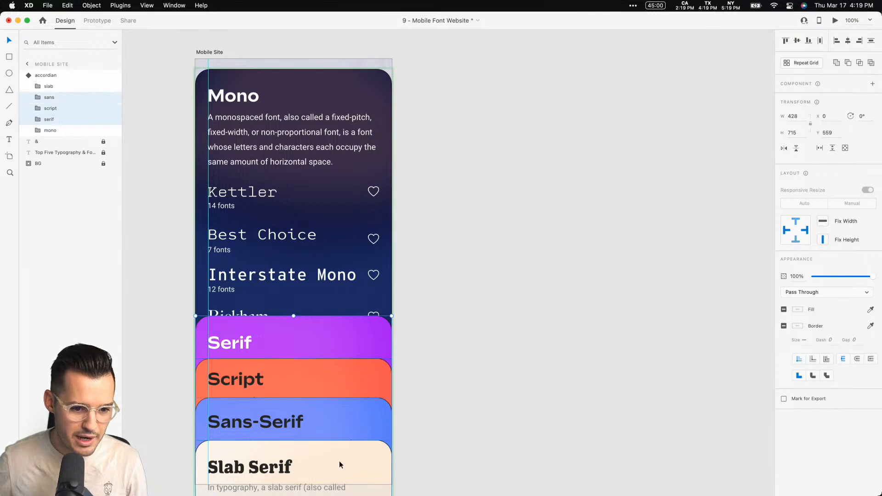
{"action": "left_click_drag", "start_coordinate": [315, 328], "coordinate": [309, 432]}
{"action": "left_click", "coordinate": [49, 97], "text": "shift"}
{"action": "left_click", "coordinate": [50, 87], "text": "shift"}
{"action": "left_click_drag", "start_coordinate": [314, 375], "coordinate": [316, 398]}
Extend the lower edge of the Mono card's mask and background rectangles so they reach behind the Serif card.
{"action": "double_click", "coordinate": [340, 412]}
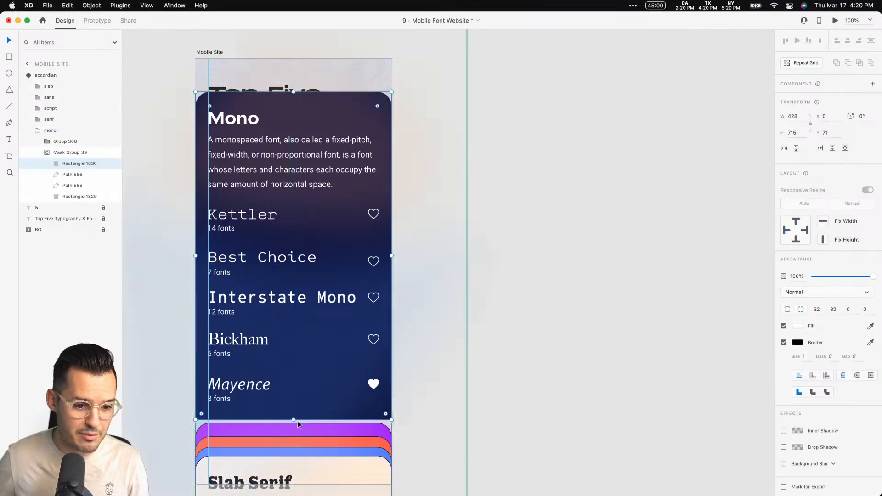
{"action": "left_click_drag", "start_coordinate": [293, 418], "coordinate": [291, 455]}
{"action": "left_click", "coordinate": [79, 196]}
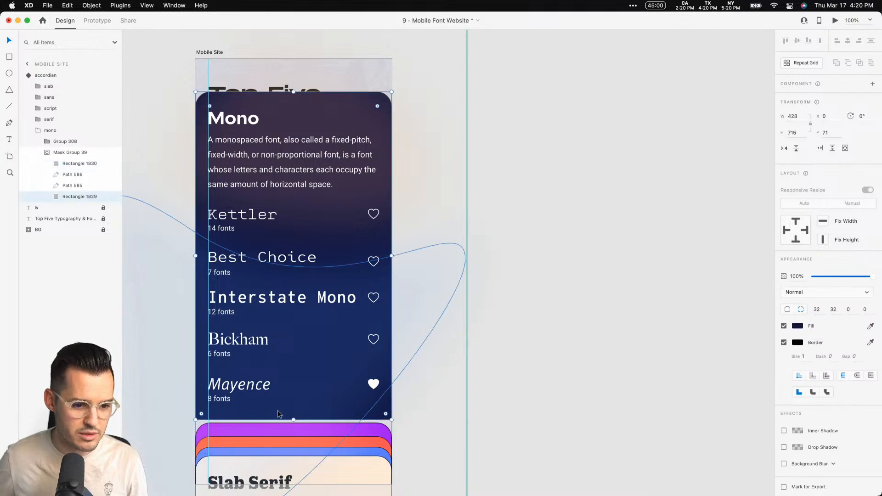
{"action": "left_click", "coordinate": [524, 324]}
Compare the accordian component's Default State and Mono Up layouts, ending on Default State.
{"action": "scroll", "coordinate": [535, 312], "scroll_direction": "left", "scroll_amount": 2}
{"action": "left_click", "coordinate": [281, 207]}
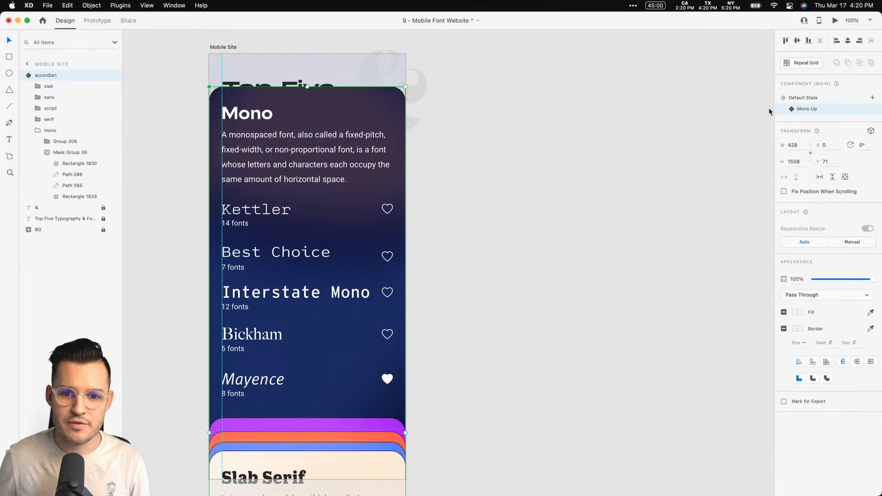
{"action": "left_click", "coordinate": [807, 98]}
{"action": "left_click", "coordinate": [808, 108]}
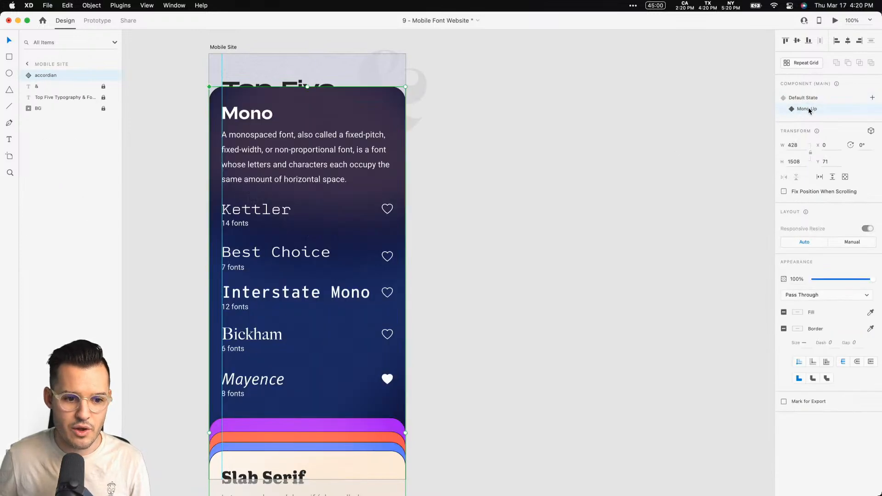
{"action": "left_click", "coordinate": [809, 99]}
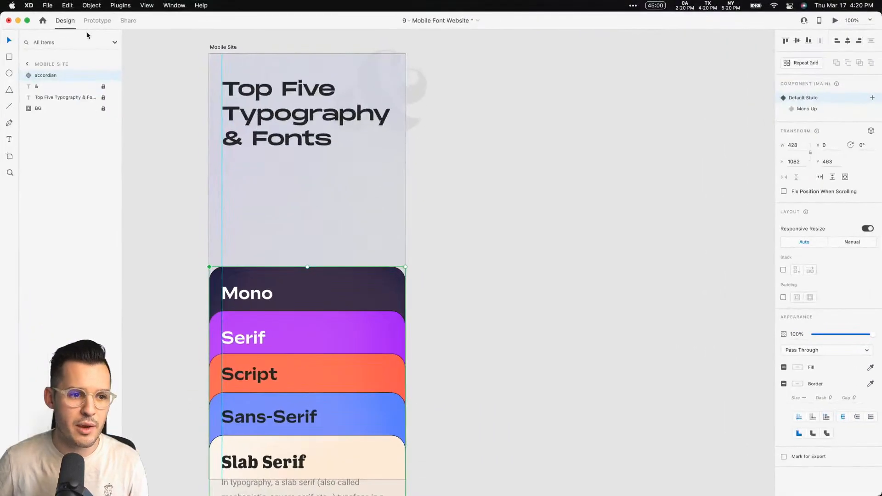
In Prototype mode, review the individual card groups inside the accordian component, ending on the mono group.
{"action": "left_click", "coordinate": [96, 25]}
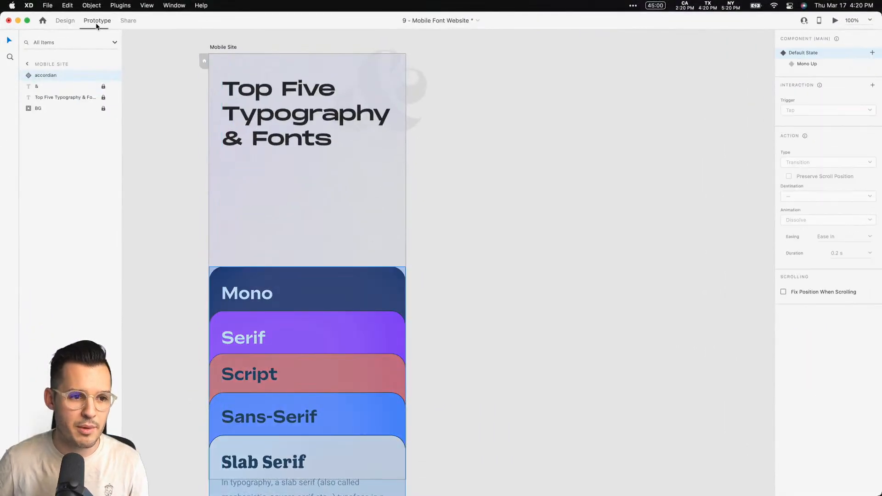
{"action": "double_click", "coordinate": [351, 299]}
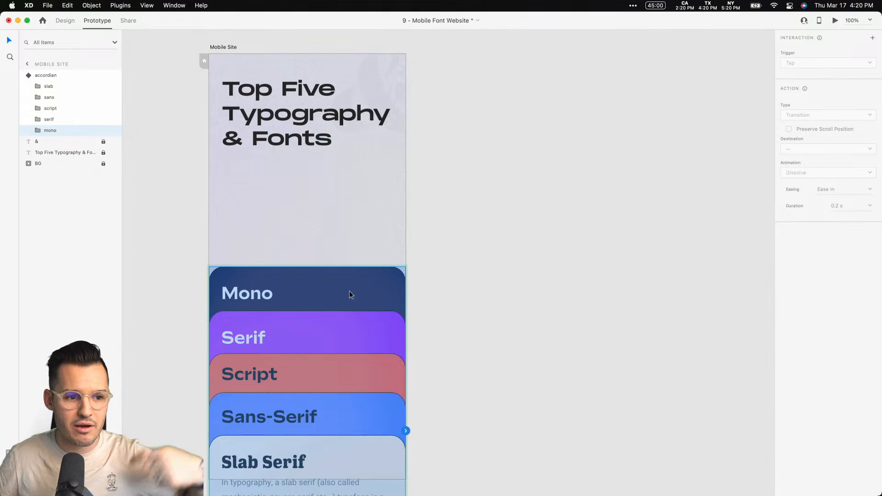
{"action": "left_click", "coordinate": [39, 119]}
{"action": "left_click", "coordinate": [40, 118]}
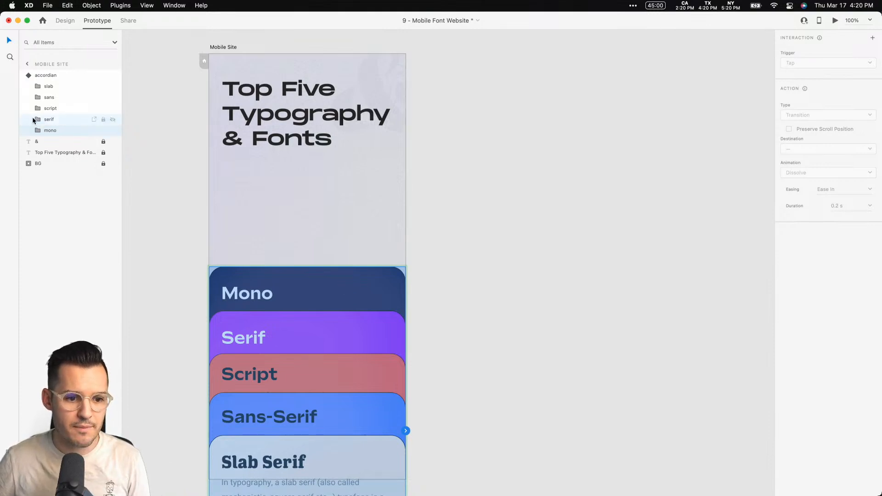
{"action": "left_click", "coordinate": [48, 89]}
{"action": "left_click", "coordinate": [48, 98]}
{"action": "left_click", "coordinate": [49, 108], "text": "shift"}
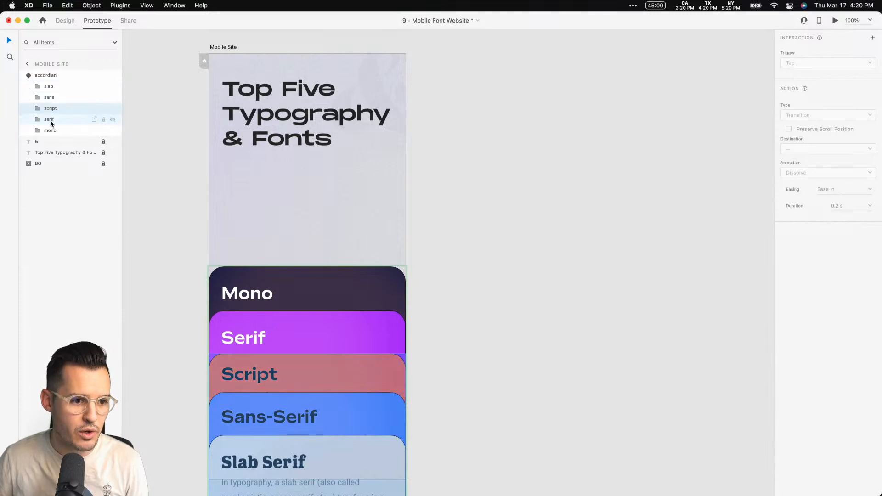
{"action": "left_click", "coordinate": [50, 120], "text": "shift"}
{"action": "left_click", "coordinate": [52, 131], "text": "shift"}
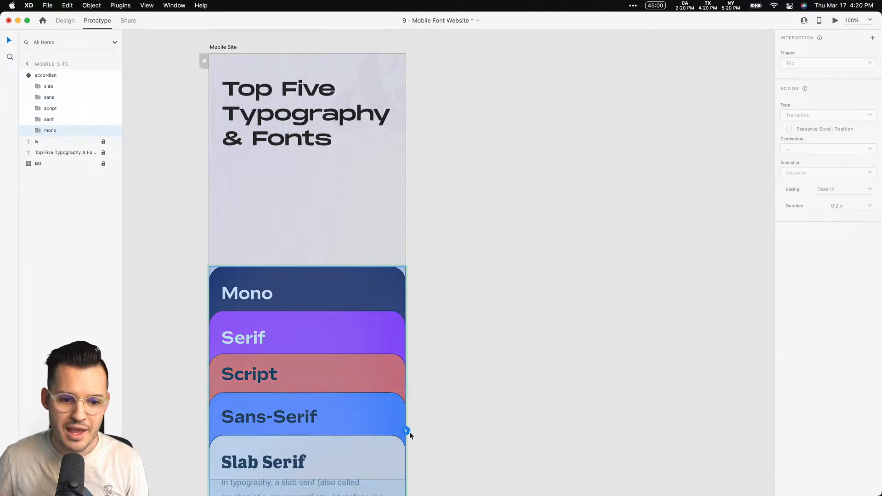
Give the mono group in Default State a tap interaction that auto-animates to the Mono Up state.
{"action": "scroll", "coordinate": [420, 429], "scroll_direction": "down", "scroll_amount": 5}
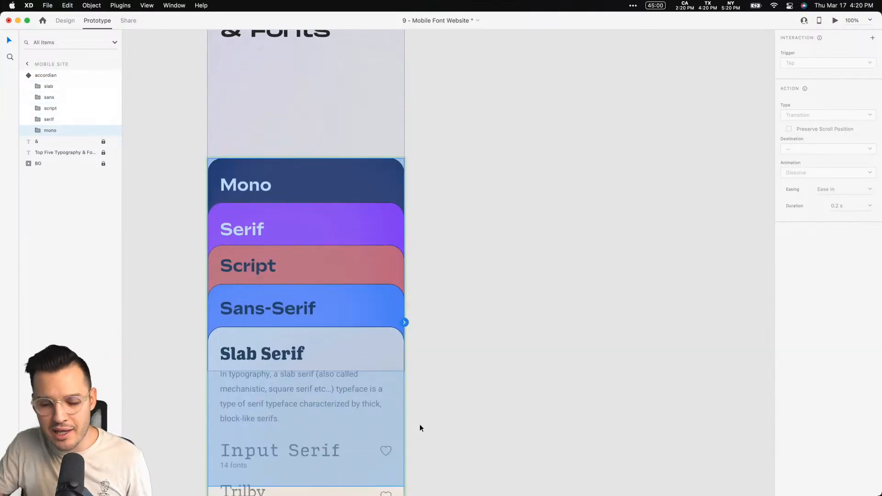
{"action": "left_click", "coordinate": [405, 323]}
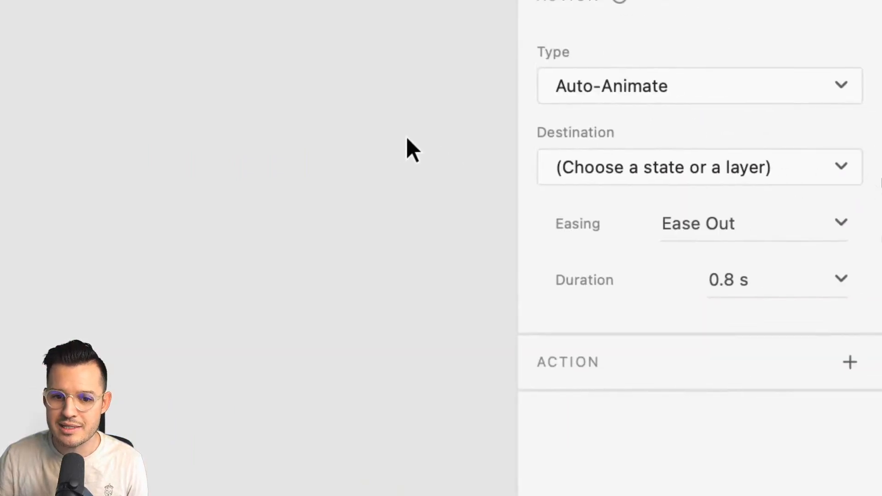
{"action": "scroll", "coordinate": [410, 139], "scroll_direction": "left", "scroll_amount": 5}
{"action": "left_click", "coordinate": [651, 160]}
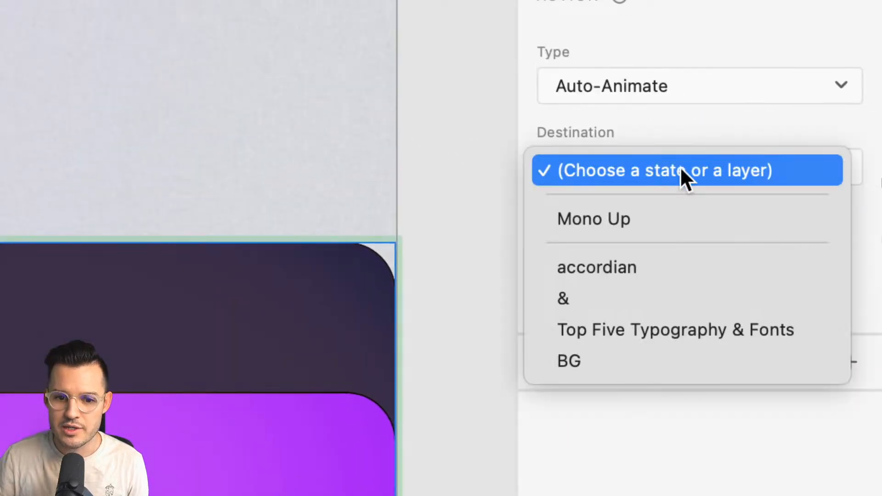
{"action": "left_click", "coordinate": [659, 217]}
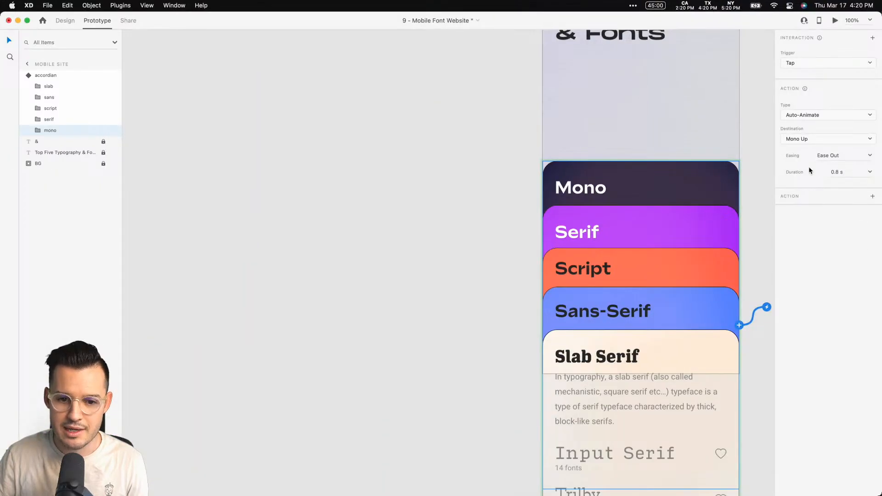
Give the mono group in Mono Up a tap Auto-Animate back to Default State, and return the accordian component to Default State.
{"action": "scroll", "coordinate": [689, 160], "scroll_direction": "right", "scroll_amount": 5}
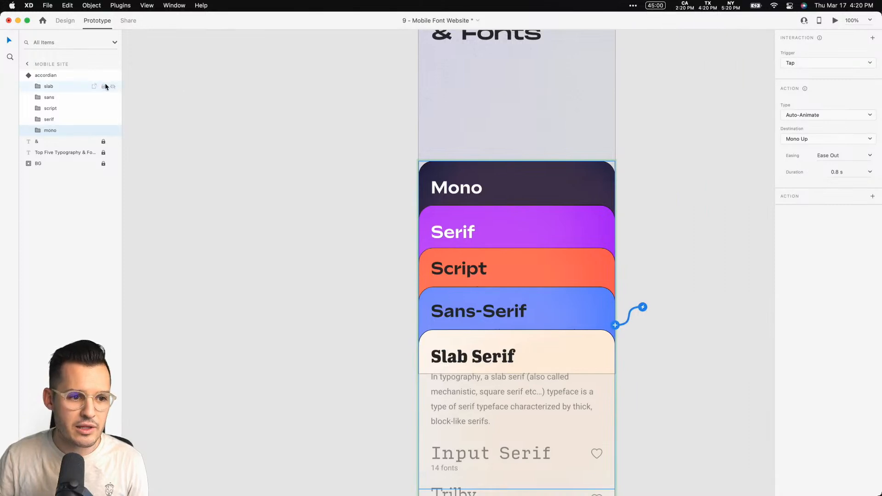
{"action": "left_click", "coordinate": [53, 75]}
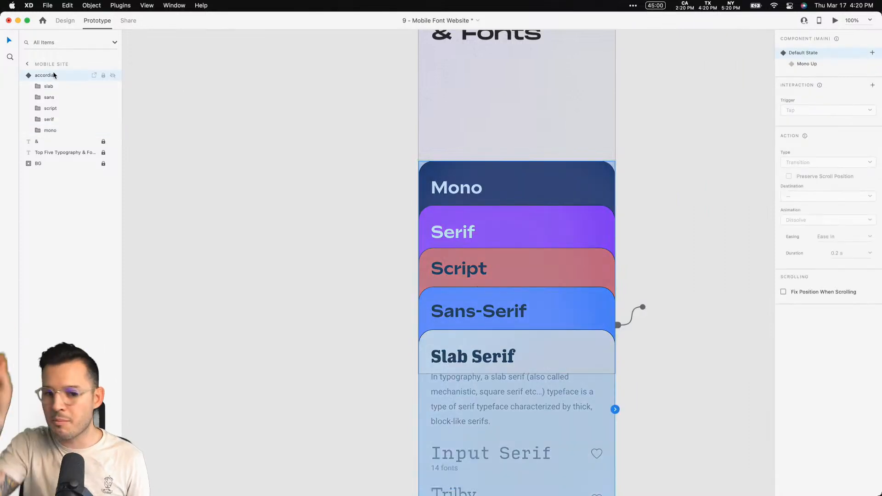
{"action": "left_click", "coordinate": [823, 64]}
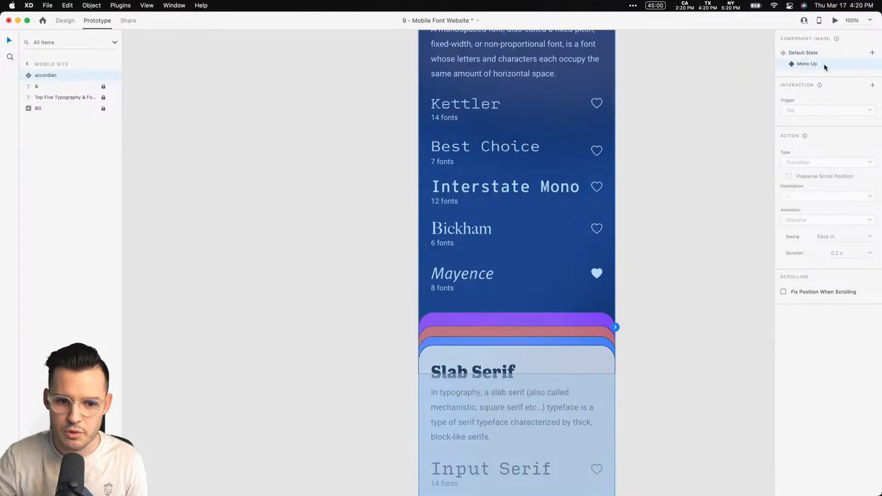
{"action": "scroll", "coordinate": [712, 175], "scroll_direction": "up", "scroll_amount": 5}
{"action": "scroll", "coordinate": [712, 175], "scroll_direction": "right", "scroll_amount": 2}
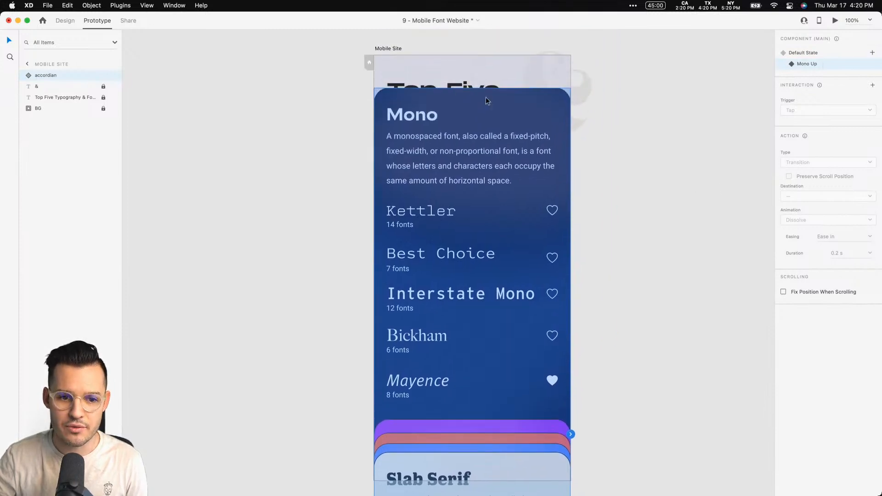
{"action": "double_click", "coordinate": [486, 98]}
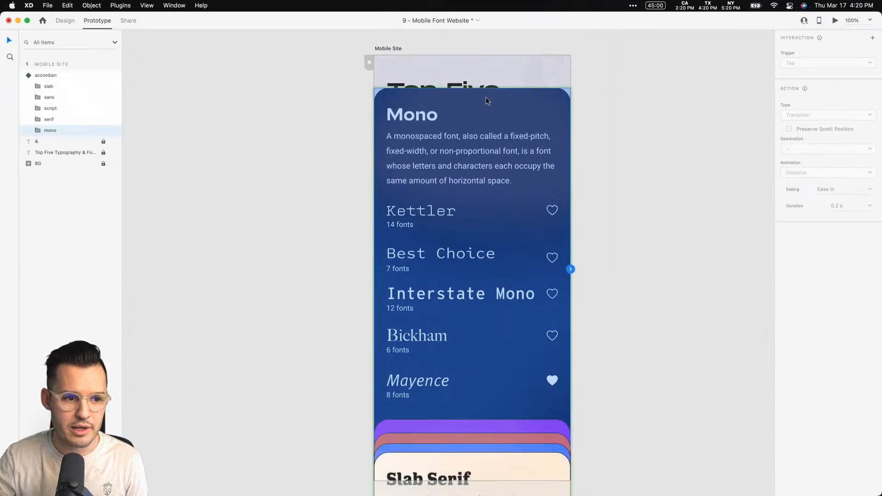
{"action": "left_click", "coordinate": [571, 270]}
{"action": "left_click", "coordinate": [808, 138]}
{"action": "left_click", "coordinate": [801, 151]}
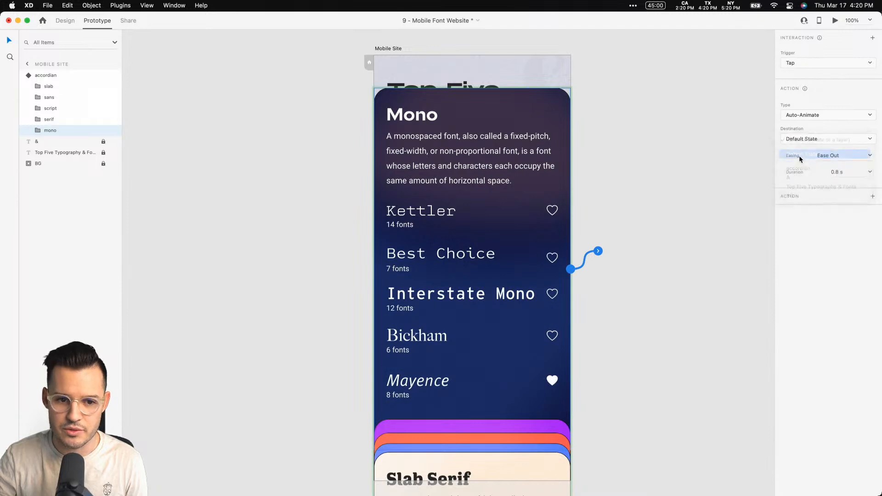
{"action": "left_click", "coordinate": [46, 75]}
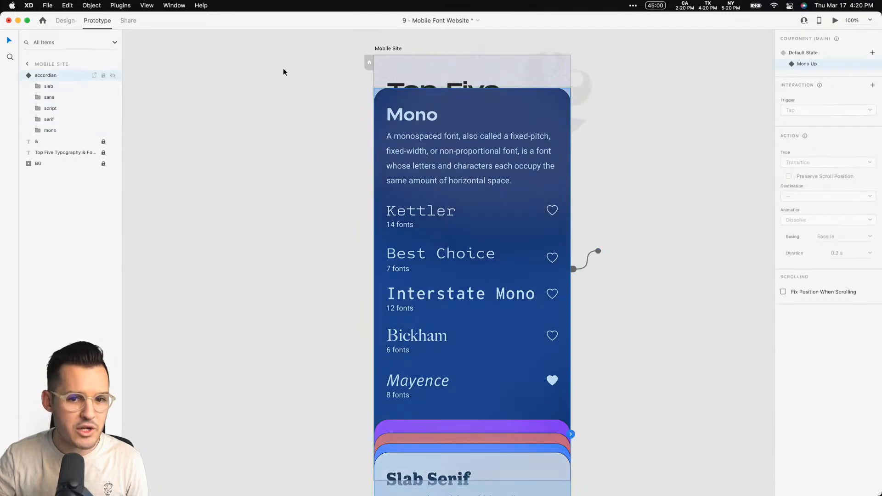
{"action": "left_click", "coordinate": [811, 53]}
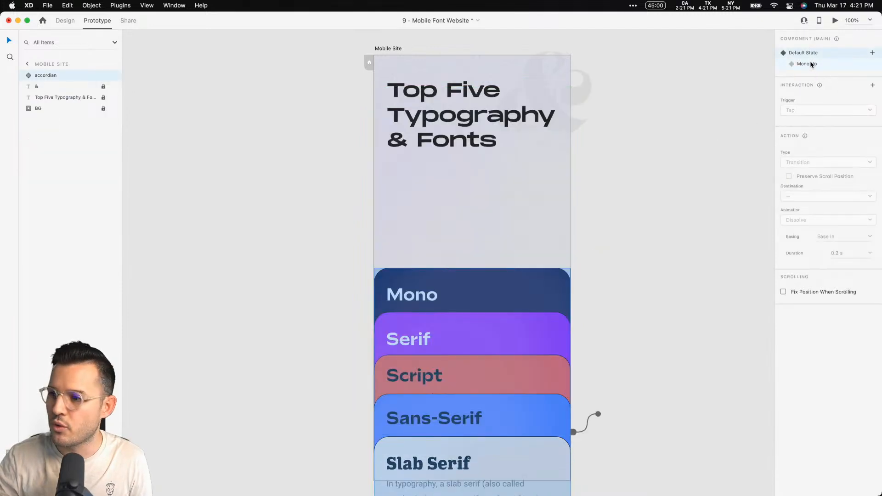
Preview the prototype and test the Mono card expanding and collapsing on tap.
{"action": "left_click", "coordinate": [835, 21]}
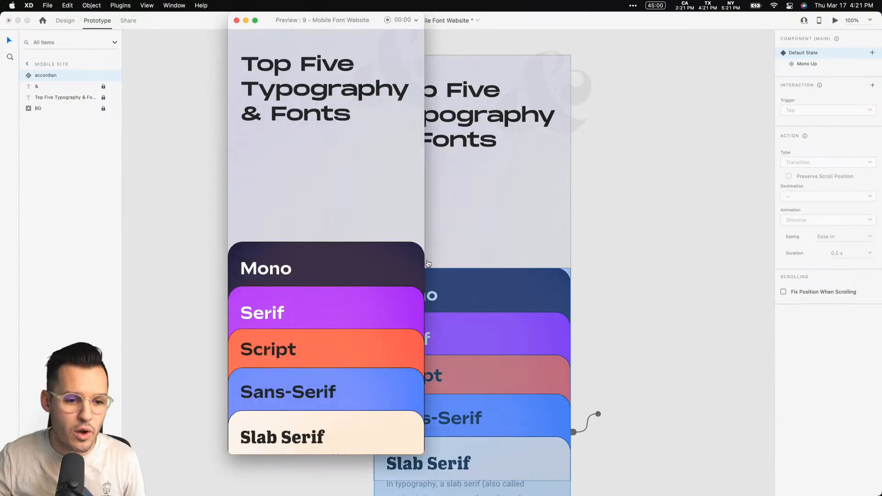
{"action": "left_click", "coordinate": [325, 263]}
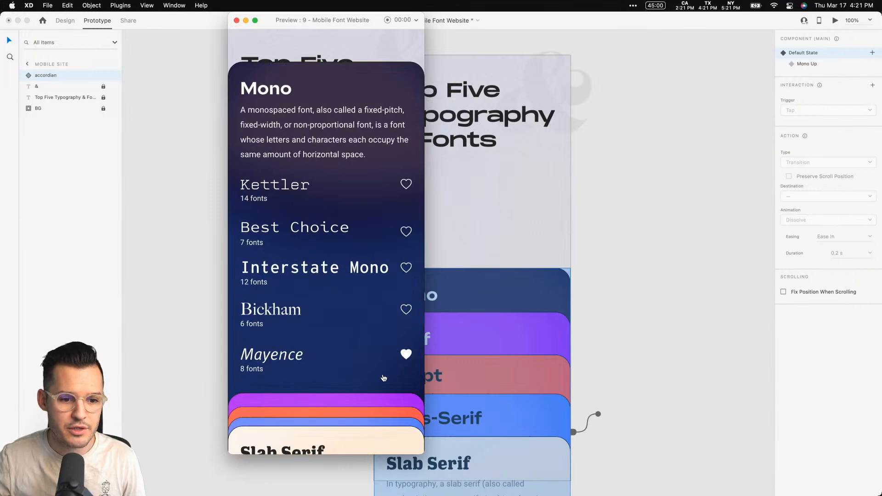
{"action": "left_click", "coordinate": [328, 74]}
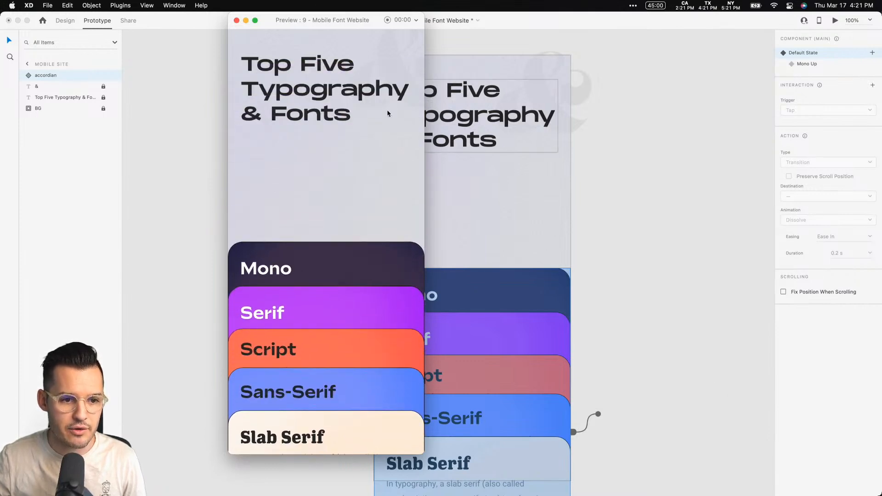
{"action": "left_click", "coordinate": [237, 21]}
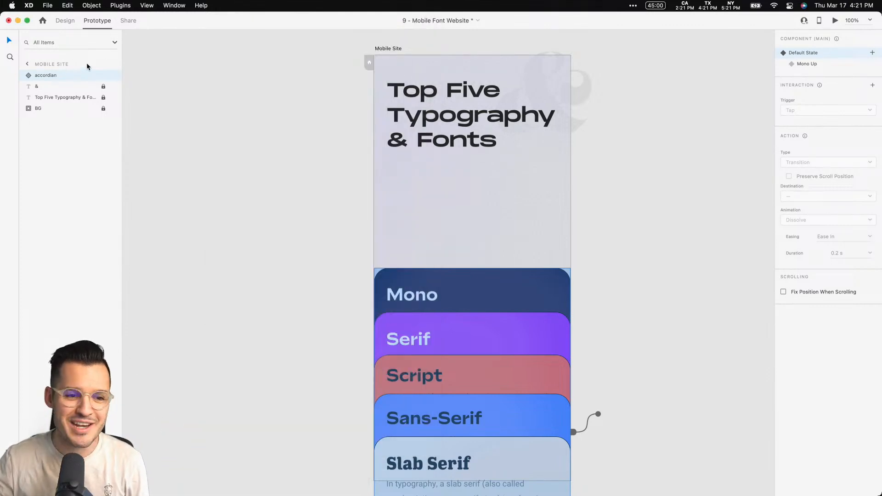
In Design mode, move the mono group to Y 0 and the serif group to Y 727 within the Mono Up state.
{"action": "left_click", "coordinate": [826, 64]}
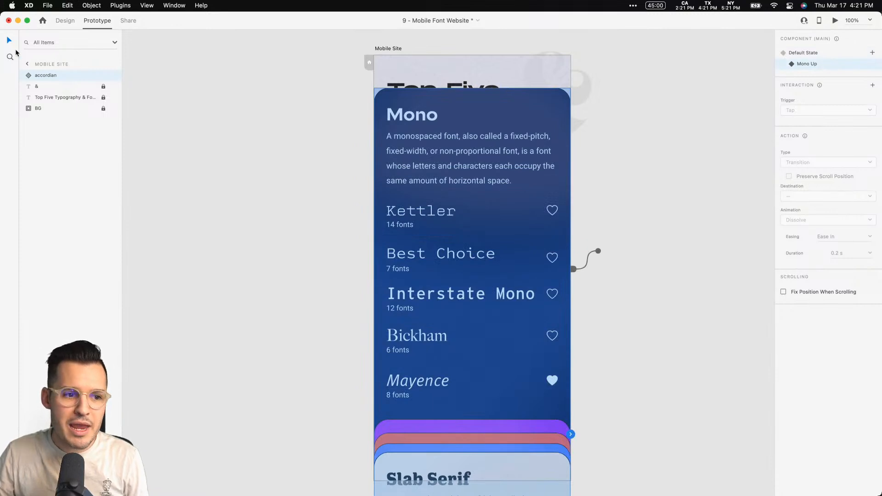
{"action": "left_click", "coordinate": [65, 20]}
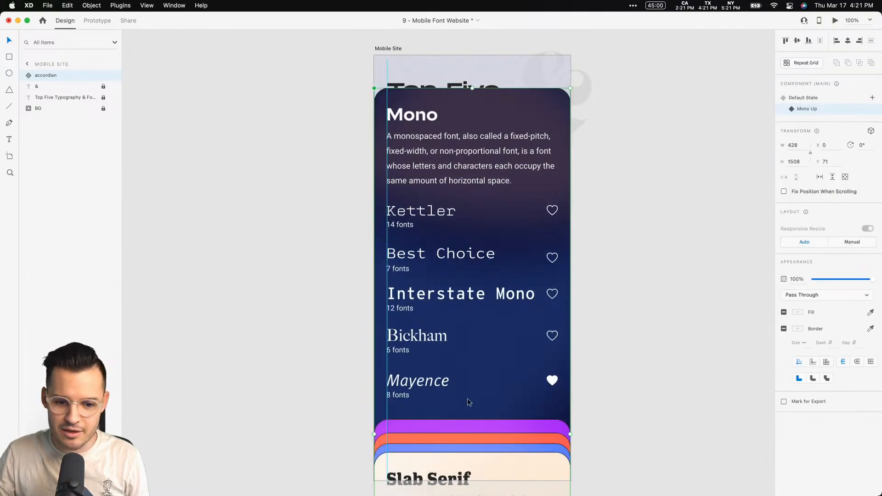
{"action": "double_click", "coordinate": [472, 428]}
{"action": "left_click_drag", "start_coordinate": [480, 428], "coordinate": [481, 403]}
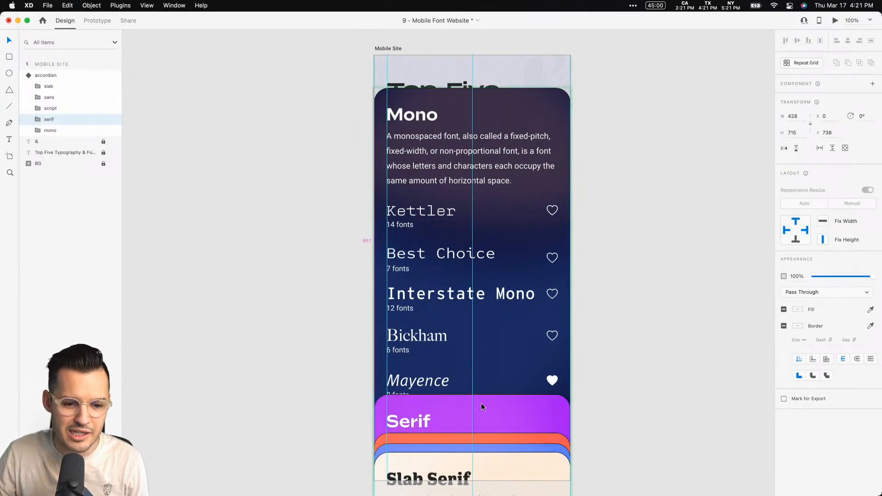
{"action": "left_click", "coordinate": [470, 321]}
{"action": "left_click_drag", "start_coordinate": [470, 321], "coordinate": [472, 286]}
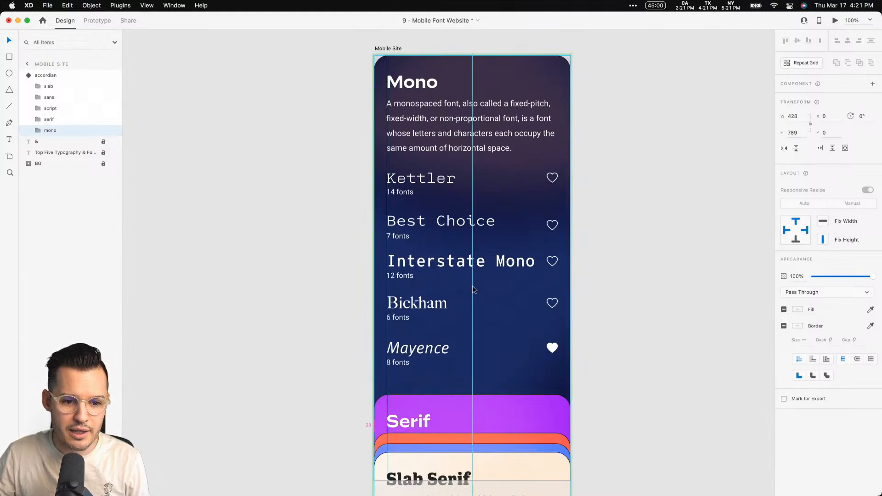
{"action": "mouse_move", "coordinate": [454, 403]}
{"action": "left_mouse_down"}
{"action": "mouse_move", "coordinate": [454, 391]}
{"action": "mouse_move", "coordinate": [454, 399]}
{"action": "left_mouse_up"}
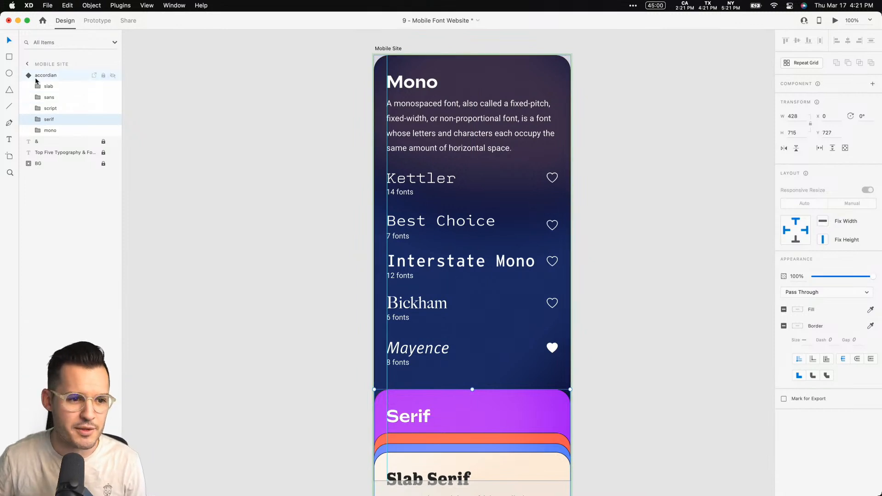
Add a new state to the accordian component based on Mono Up and name it Serif Up.
{"action": "left_click", "coordinate": [68, 79]}
{"action": "left_click", "coordinate": [838, 97]}
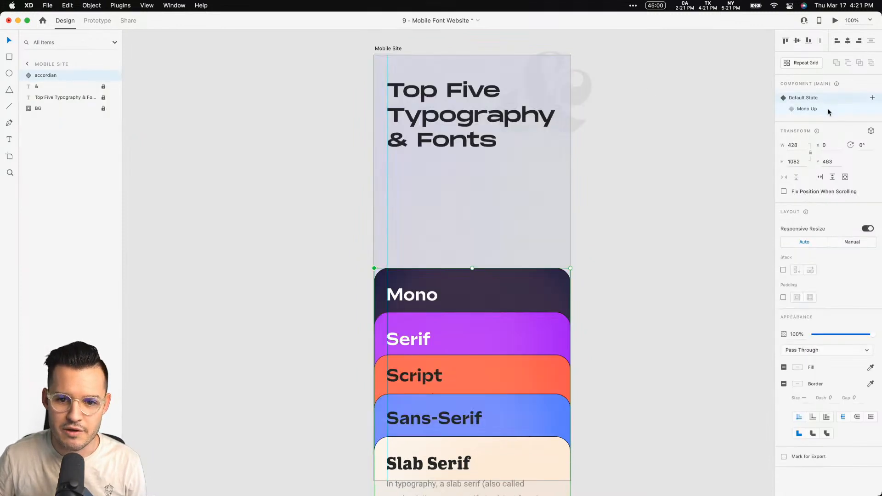
{"action": "left_click", "coordinate": [827, 109]}
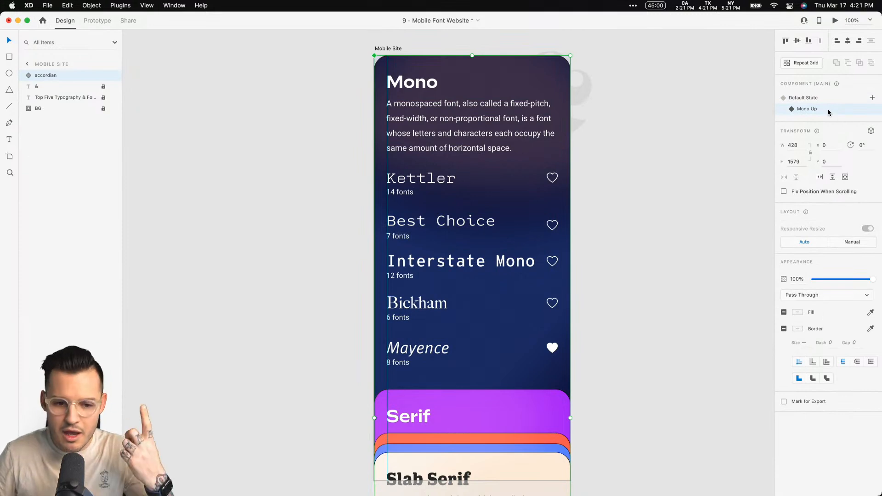
{"action": "left_click", "coordinate": [872, 98]}
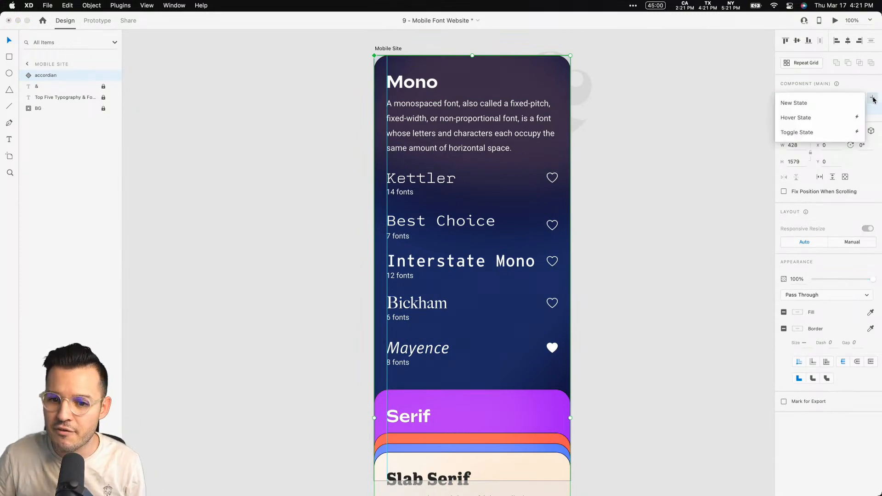
{"action": "left_click", "coordinate": [821, 104]}
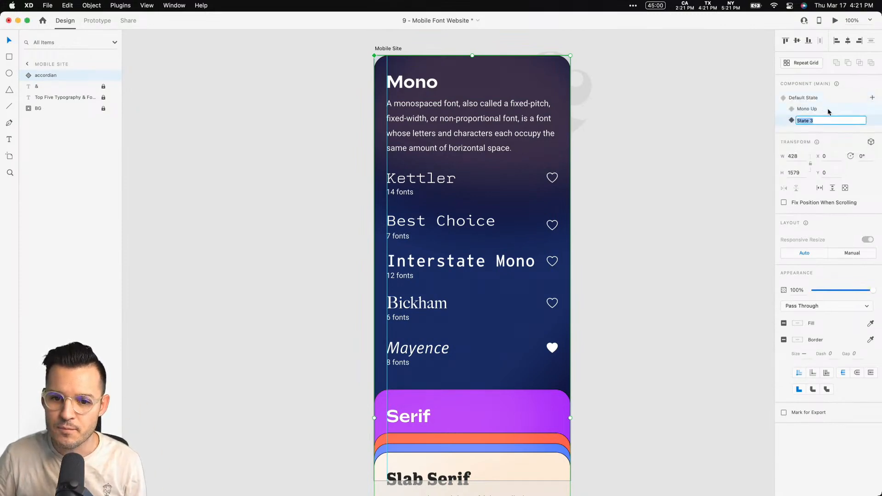
{"action": "type", "text": "Ser"}
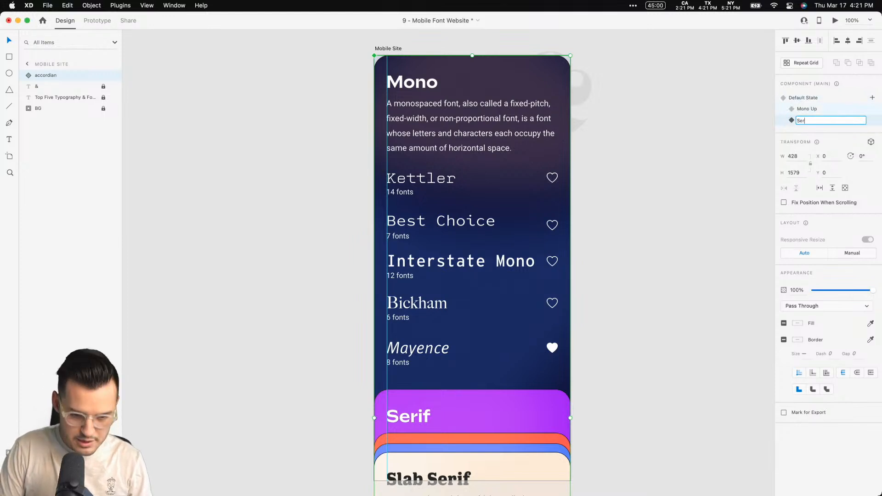
{"action": "type", "text": "if Up"}
{"action": "key", "text": "Return"}
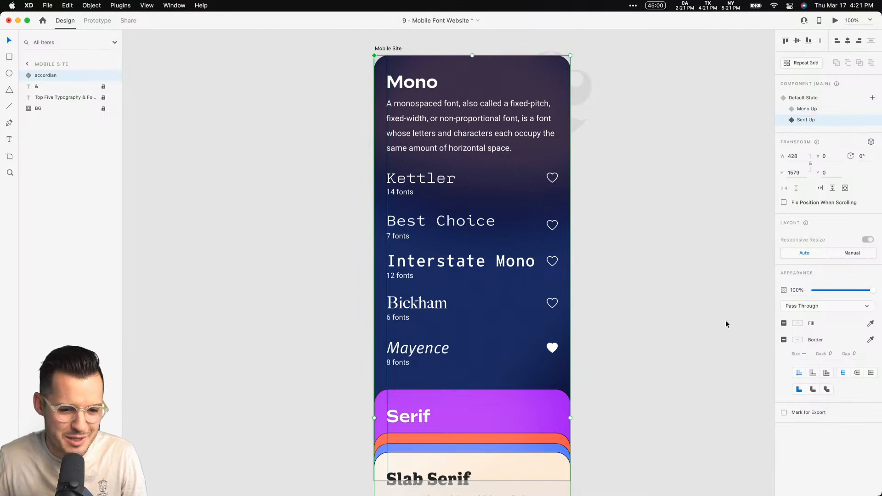
In Serif Up, lower the mono group to about Y 532 and raise the serif group to about Y 80.
{"action": "double_click", "coordinate": [454, 156]}
{"action": "left_click_drag", "start_coordinate": [466, 97], "coordinate": [474, 366]}
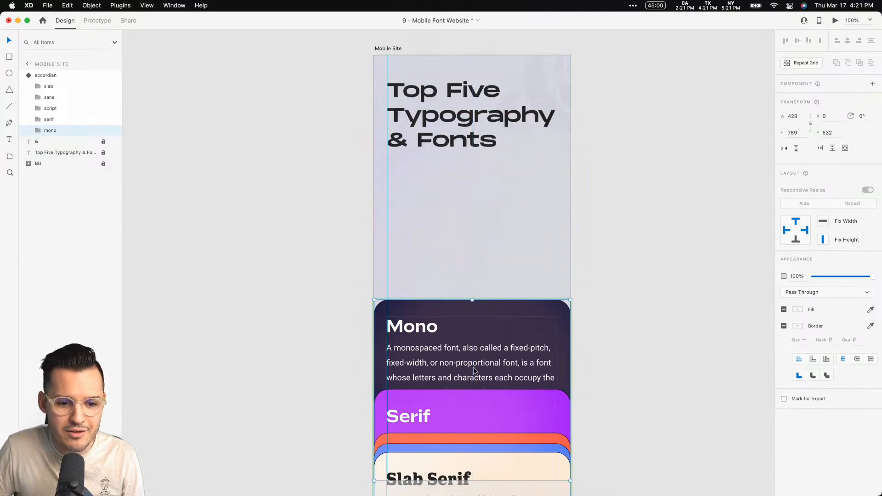
{"action": "left_click_drag", "start_coordinate": [486, 403], "coordinate": [478, 106]}
Extend both background rectangles inside the serif group's mask downward to a height of 812.
{"action": "double_click", "coordinate": [525, 414]}
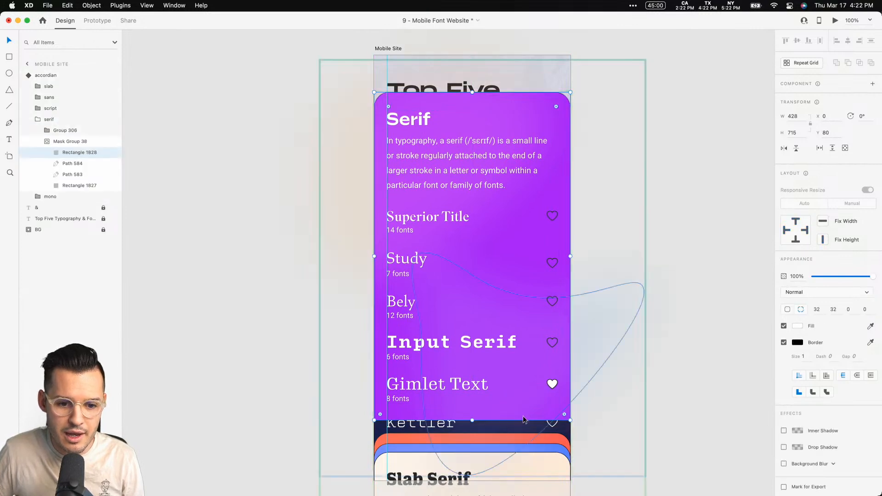
{"action": "left_click", "coordinate": [70, 186], "text": "super"}
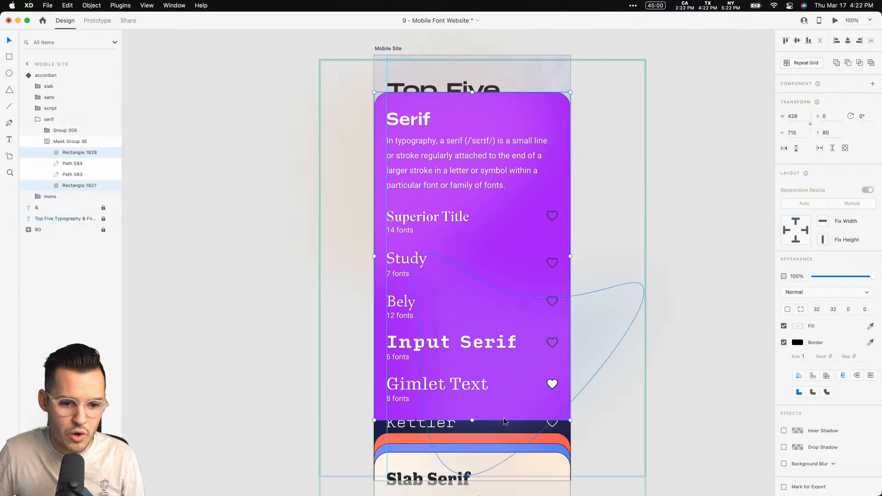
{"action": "left_click_drag", "start_coordinate": [472, 441], "coordinate": [473, 463]}
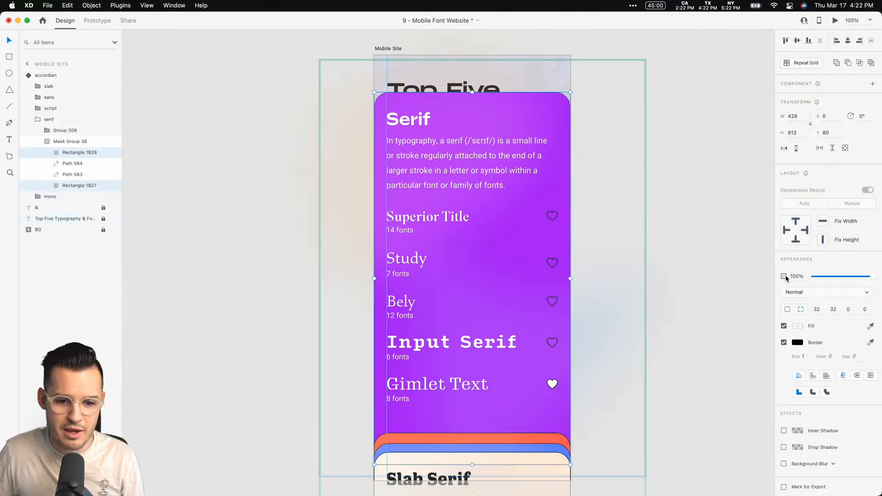
{"action": "left_click", "coordinate": [698, 266]}
Remove the fill from the heart beside Gimlet Text so only its outline remains.
{"action": "left_click", "coordinate": [553, 386], "text": "super"}
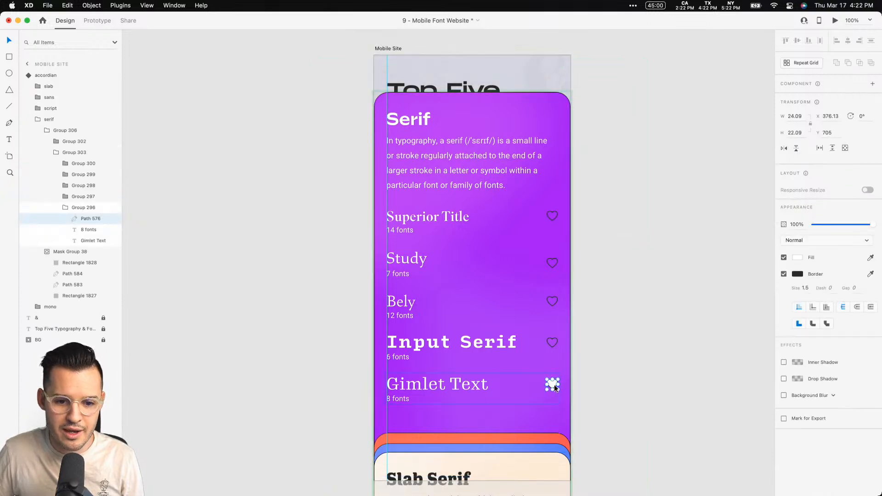
{"action": "left_click", "coordinate": [784, 258]}
{"action": "left_click", "coordinate": [672, 246]}
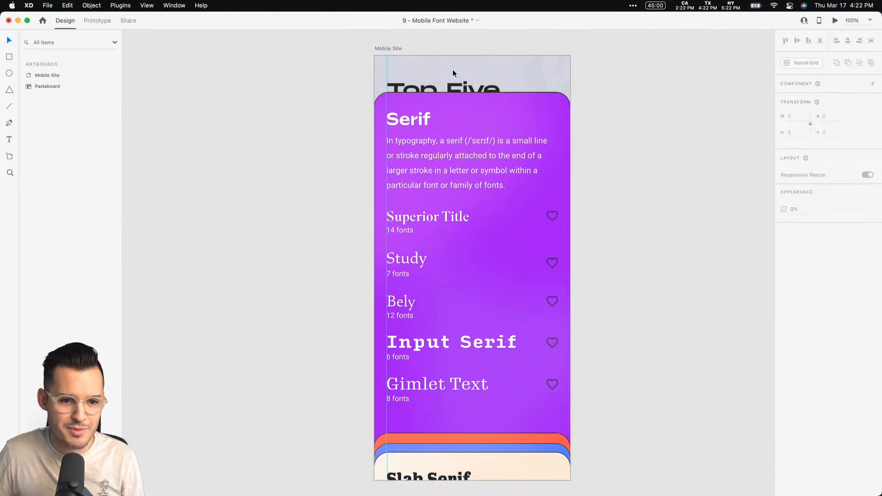
Return the accordian component to Default State and preview the Mono card expanding and collapsing with the revised layout.
{"action": "left_click", "coordinate": [425, 100]}
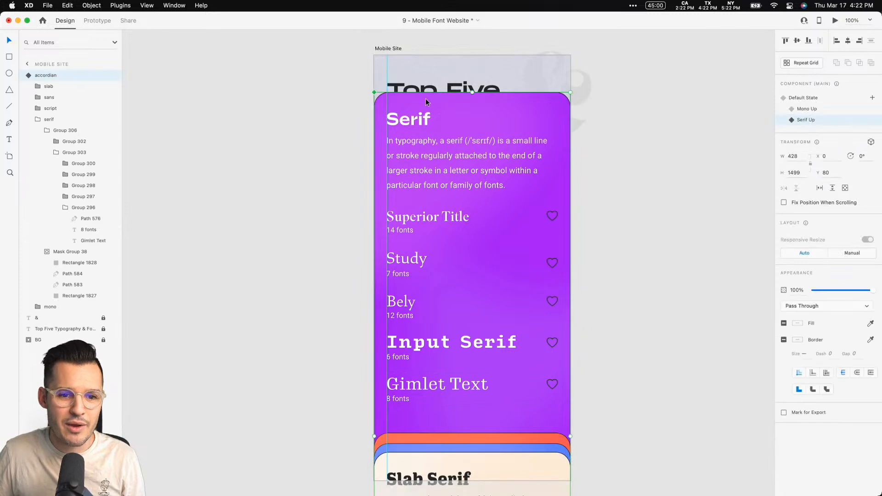
{"action": "left_click", "coordinate": [816, 102]}
{"action": "left_click", "coordinate": [835, 21]}
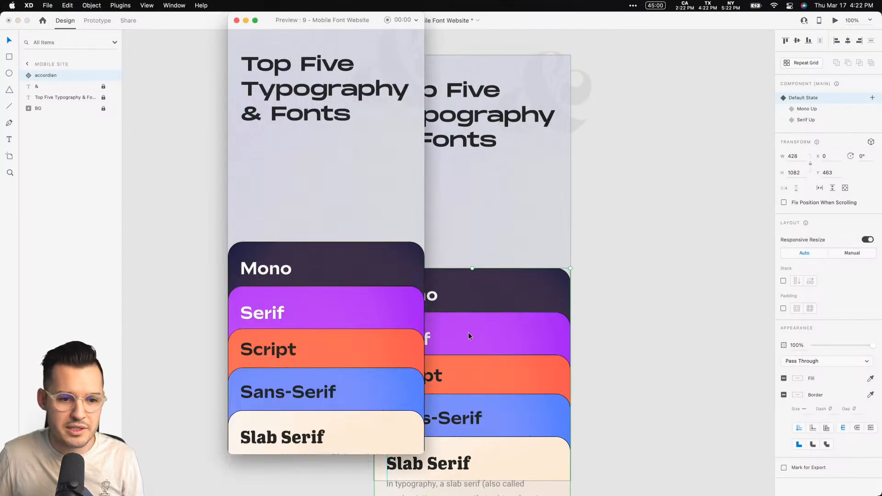
{"action": "left_click", "coordinate": [320, 273]}
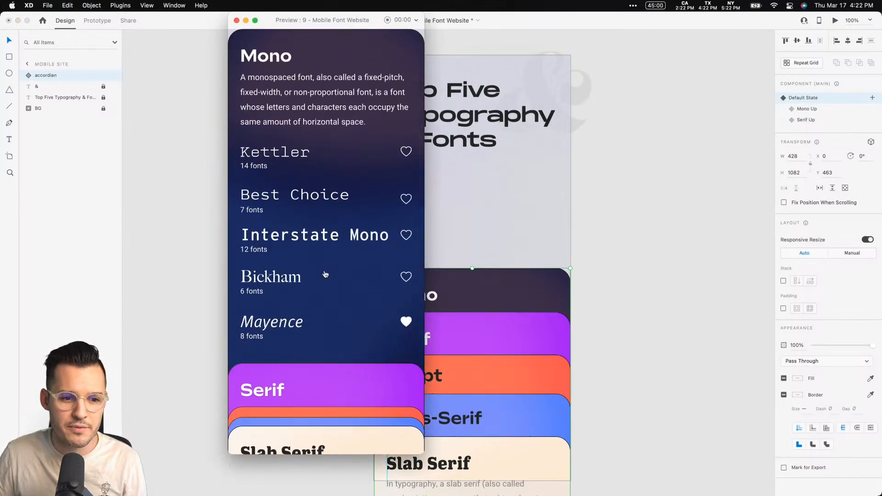
{"action": "left_click", "coordinate": [320, 122]}
{"action": "left_click", "coordinate": [340, 260]}
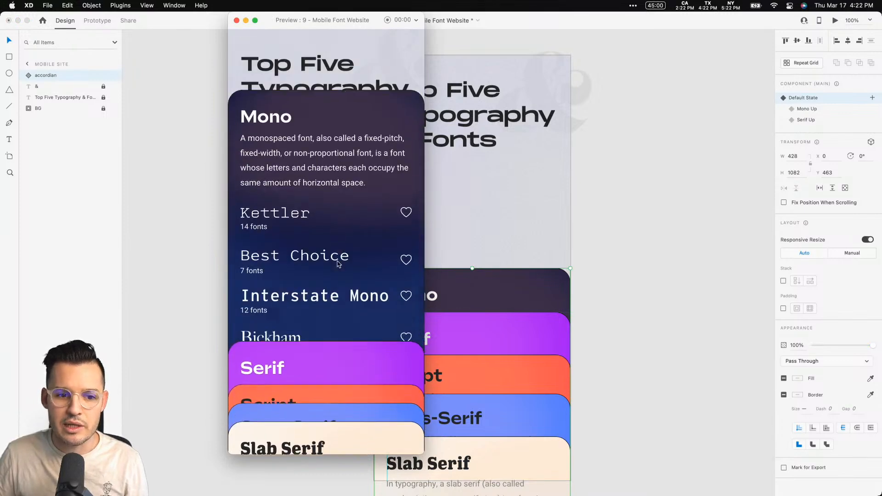
{"action": "left_click", "coordinate": [305, 388]}
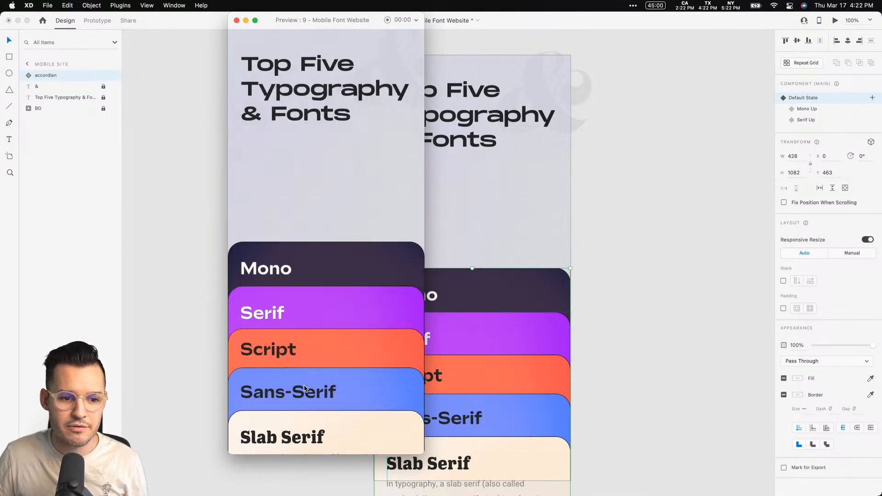
{"action": "left_click", "coordinate": [236, 20]}
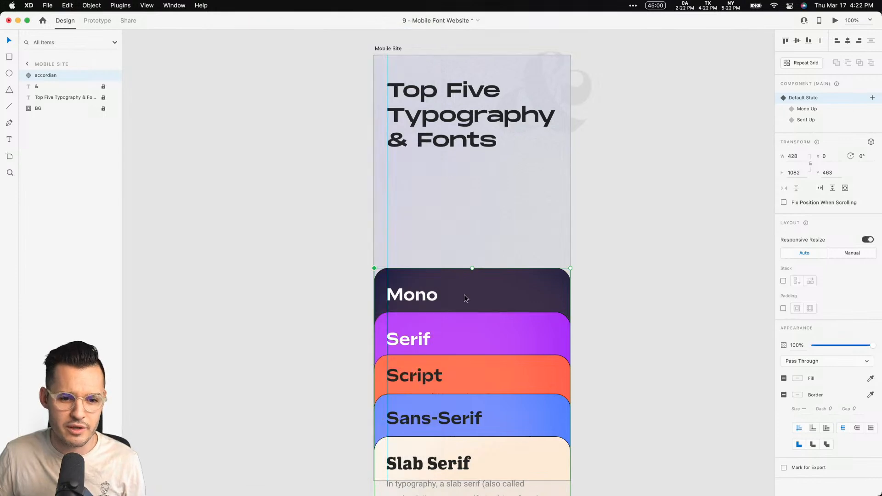
In Prototype mode, give the serif group in Default State a tap interaction that auto-animates to Serif Up.
{"action": "left_click", "coordinate": [807, 109]}
{"action": "left_click", "coordinate": [808, 120]}
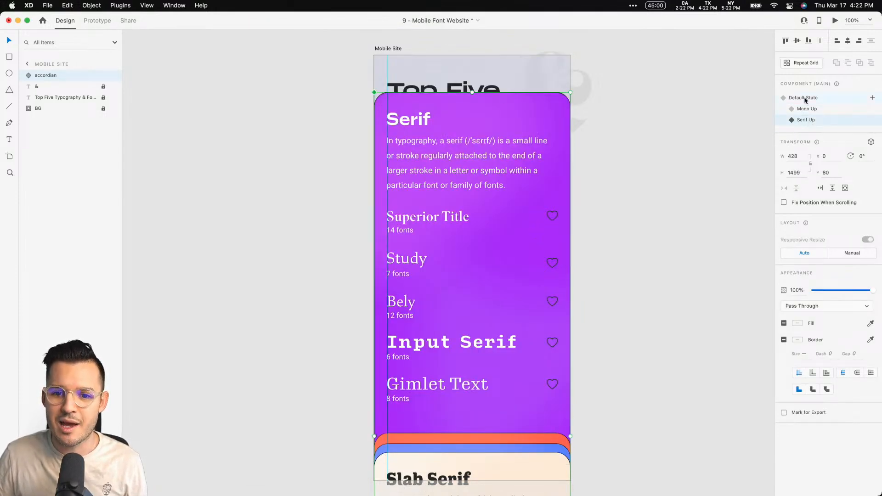
{"action": "left_click", "coordinate": [805, 99]}
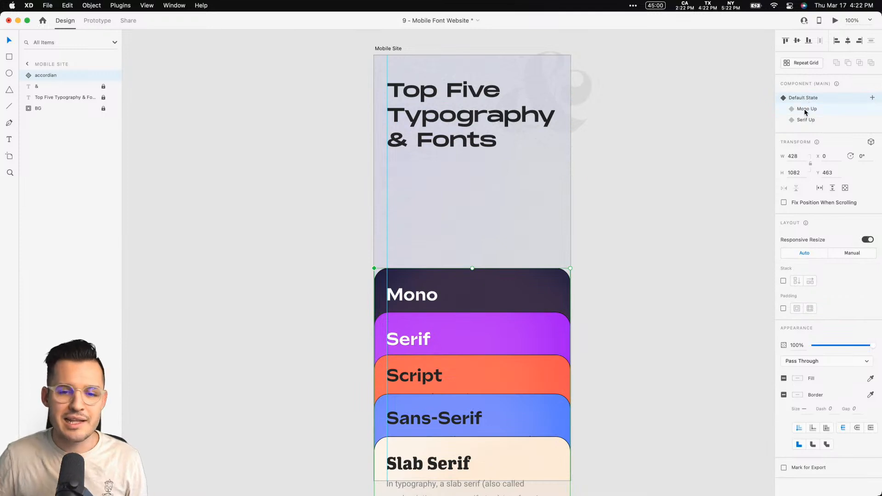
{"action": "left_click", "coordinate": [97, 20]}
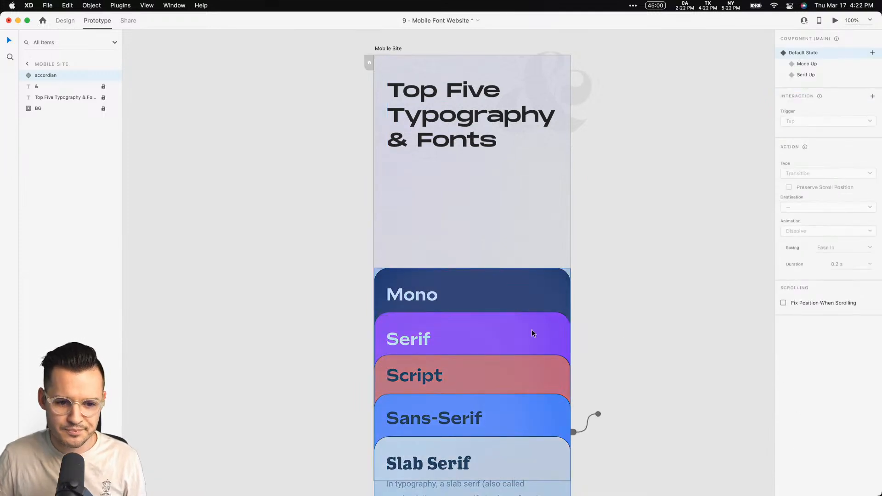
{"action": "double_click", "coordinate": [470, 333]}
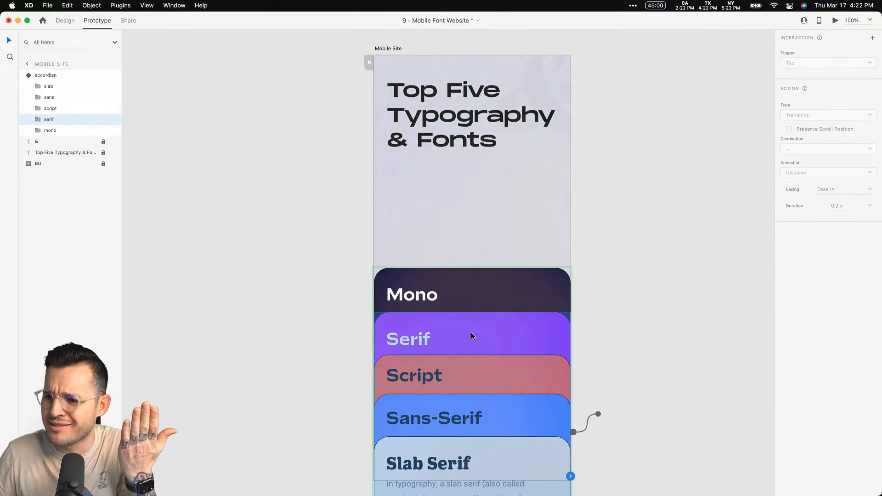
{"action": "left_click", "coordinate": [570, 476]}
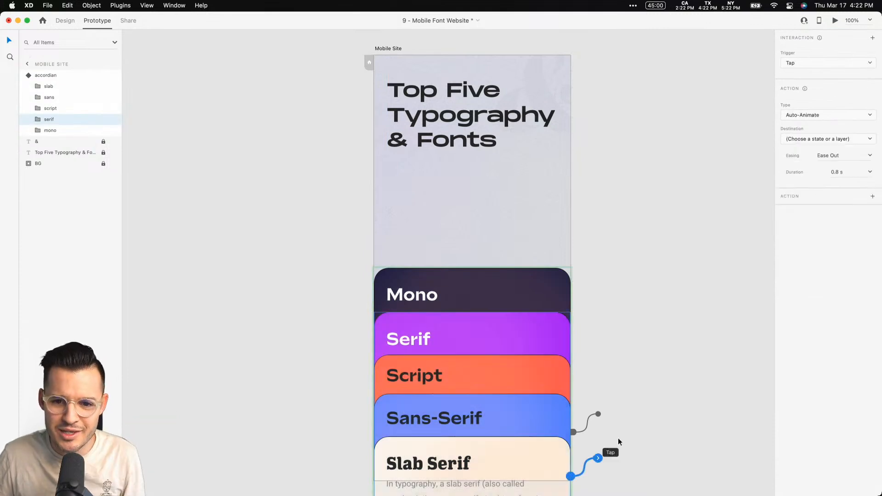
{"action": "left_click", "coordinate": [808, 140]}
{"action": "left_click", "coordinate": [810, 162]}
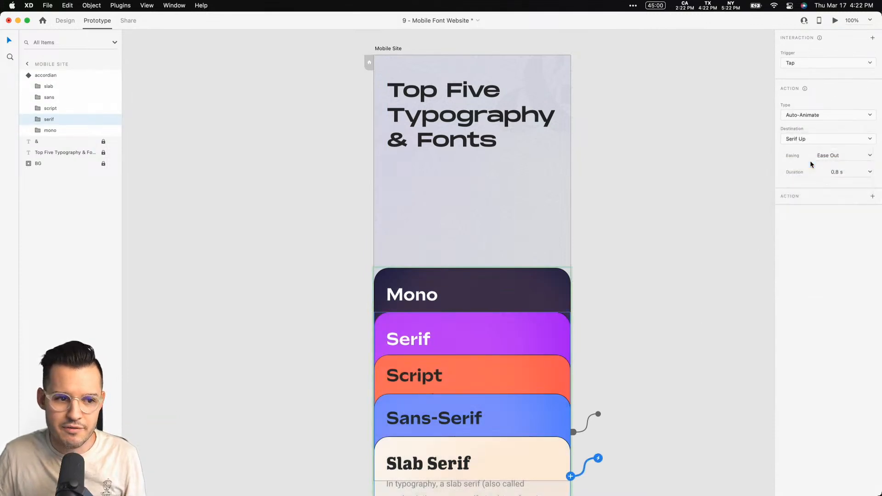
In the accordian component's Mono Up state, give the serif group a tap interaction that auto-animates to Serif Up.
{"action": "left_click", "coordinate": [46, 75]}
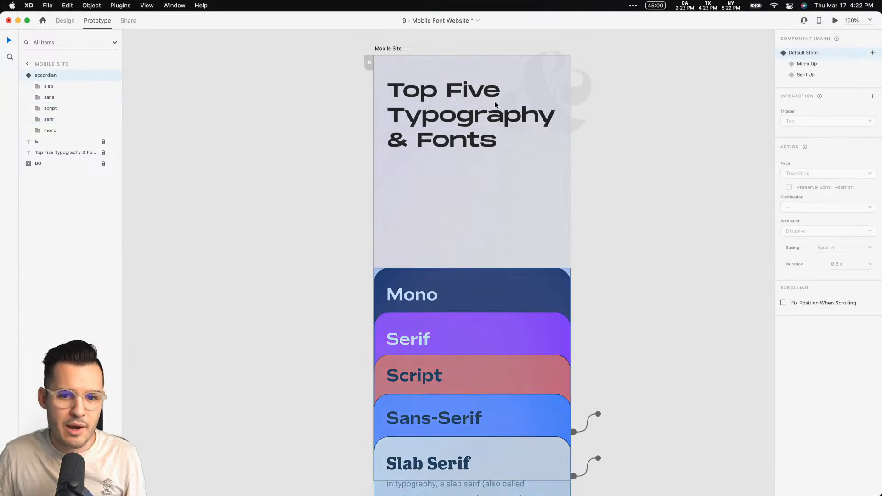
{"action": "left_click", "coordinate": [832, 65]}
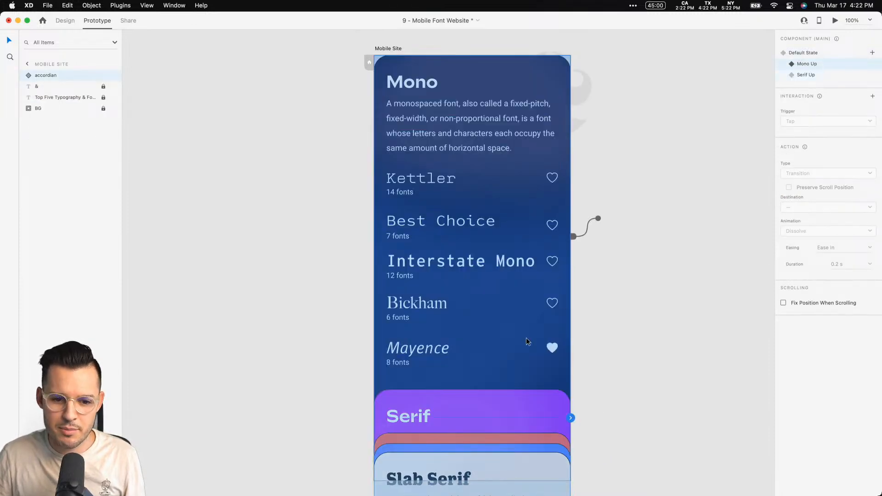
{"action": "double_click", "coordinate": [529, 409]}
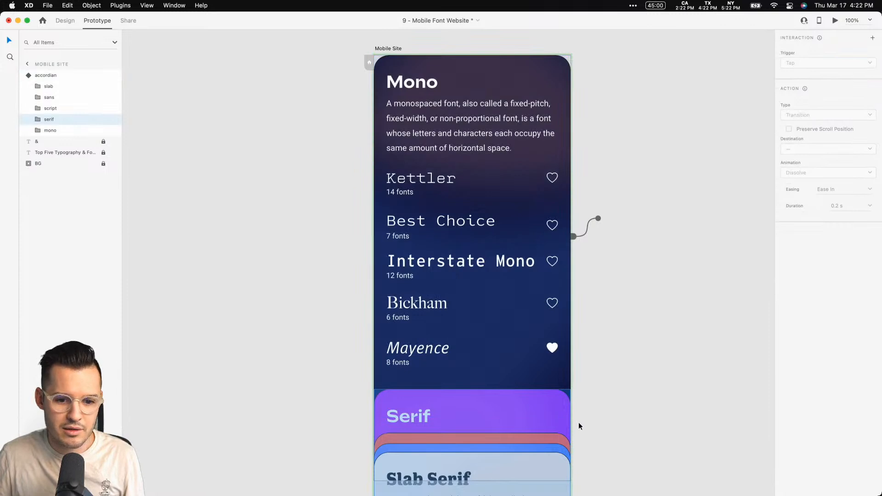
{"action": "scroll", "coordinate": [610, 411], "scroll_direction": "down", "scroll_amount": 3}
{"action": "left_click", "coordinate": [569, 460]}
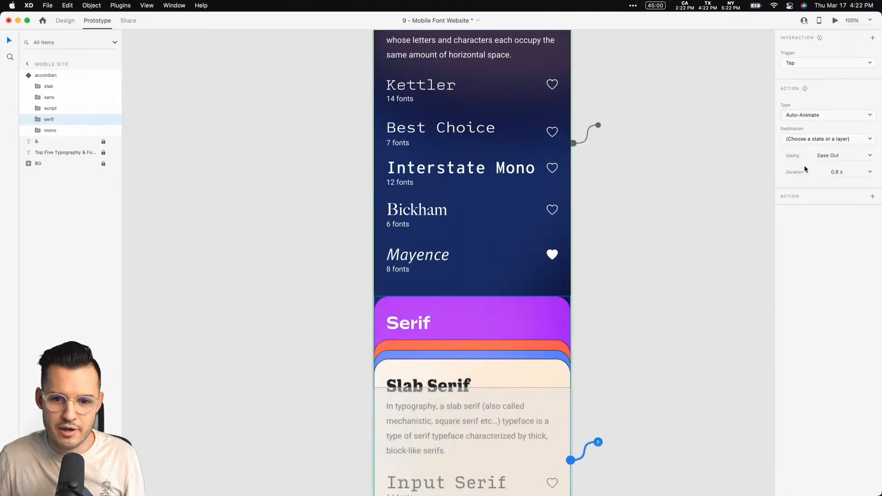
{"action": "left_click", "coordinate": [814, 139]}
{"action": "left_click", "coordinate": [797, 163]}
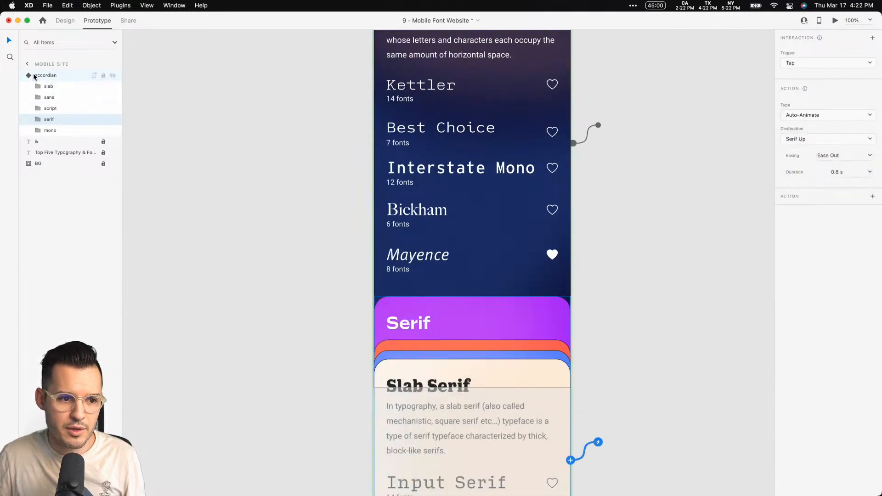
In the Serif Up state, give the serif group a tap interaction that auto-animates back to Default State.
{"action": "left_click", "coordinate": [29, 75]}
{"action": "left_click", "coordinate": [812, 78]}
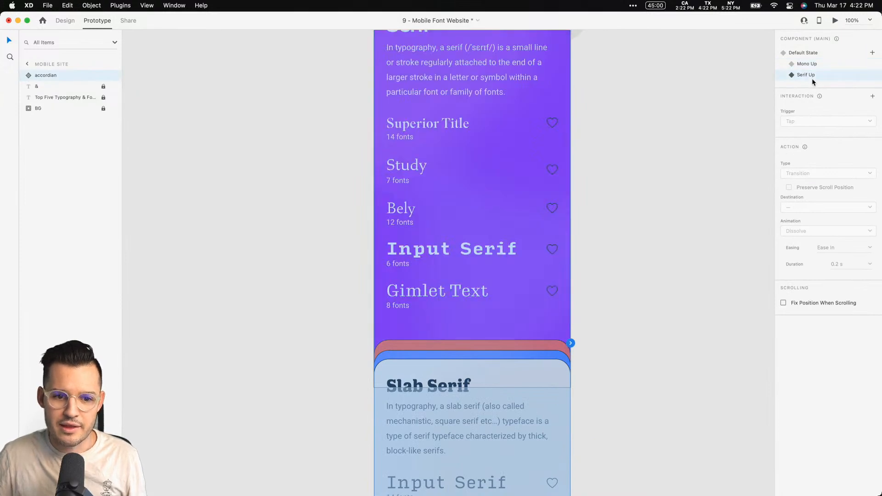
{"action": "scroll", "coordinate": [637, 261], "scroll_direction": "up", "scroll_amount": 3}
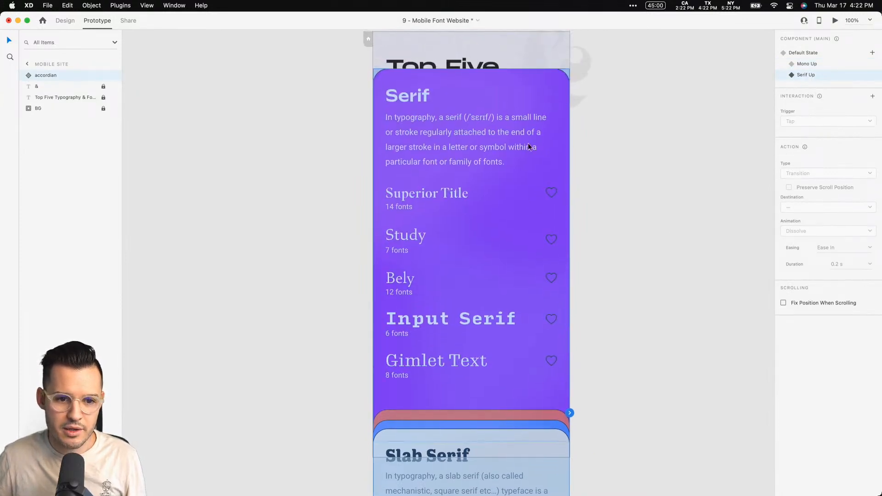
{"action": "double_click", "coordinate": [514, 136]}
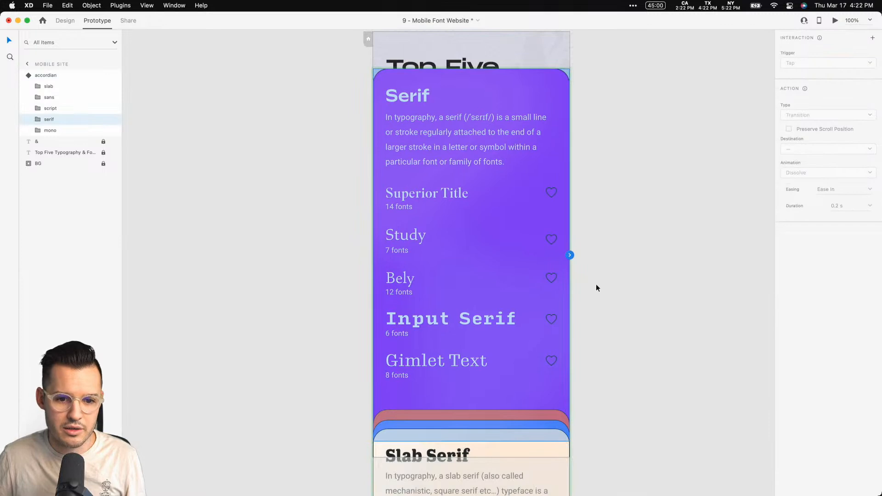
{"action": "left_click", "coordinate": [570, 254]}
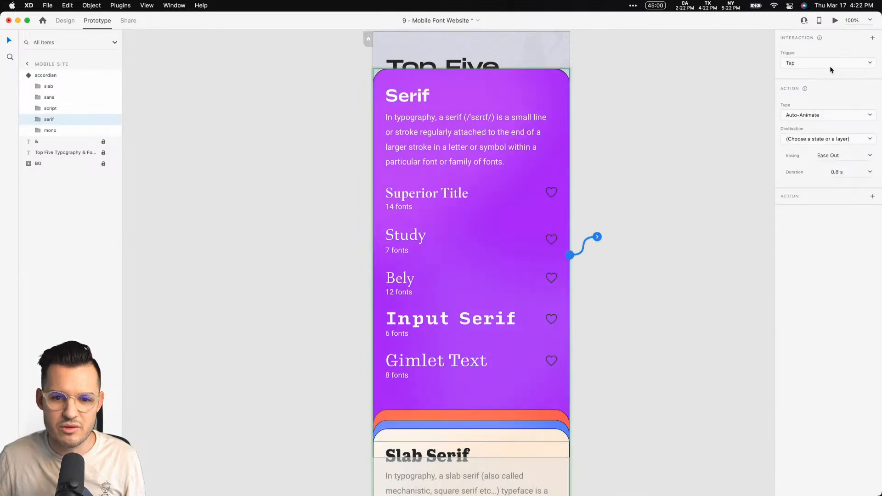
{"action": "left_click", "coordinate": [827, 139]}
{"action": "left_click", "coordinate": [823, 154]}
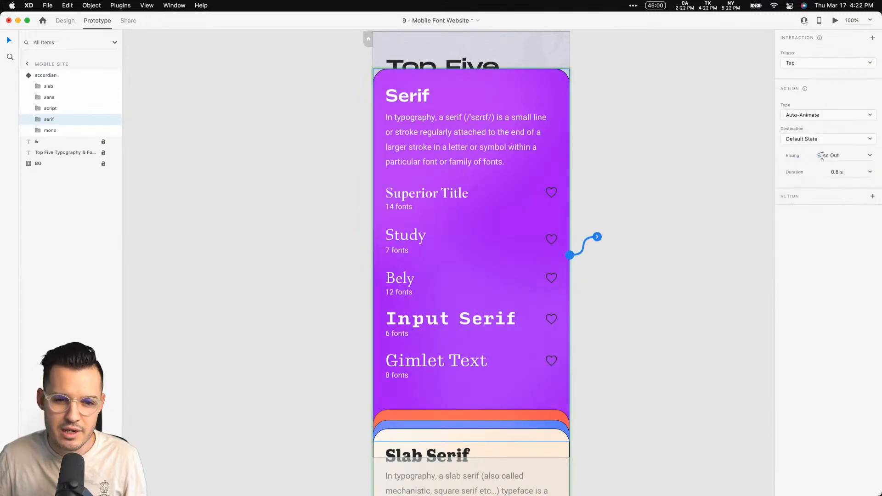
Return the accordian component to Default State and preview expanding Mono, switching to Serif and collapsing the Serif card.
{"action": "left_click", "coordinate": [71, 75]}
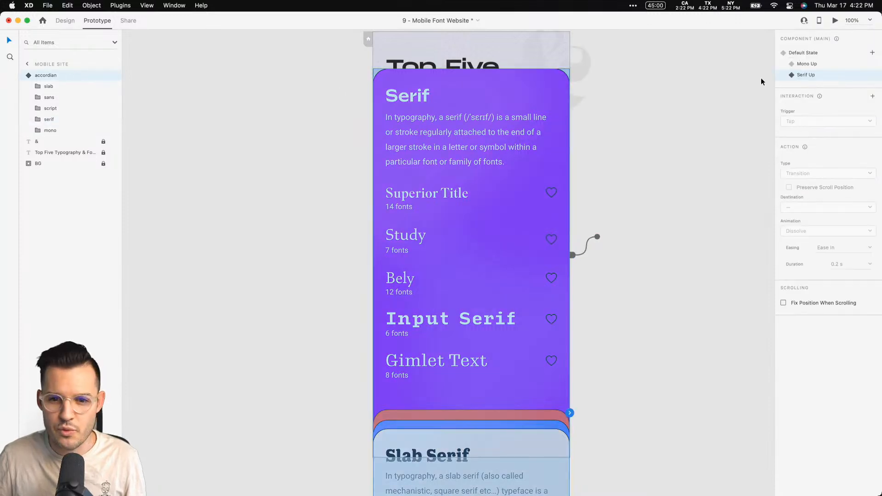
{"action": "left_click", "coordinate": [813, 55]}
{"action": "left_click", "coordinate": [835, 21]}
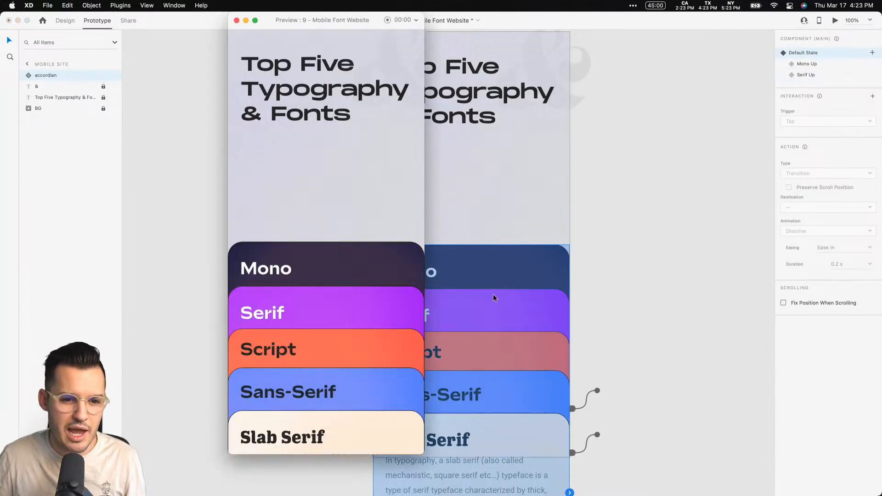
{"action": "scroll", "coordinate": [492, 293], "scroll_direction": "left", "scroll_amount": 5}
{"action": "left_click", "coordinate": [296, 265]}
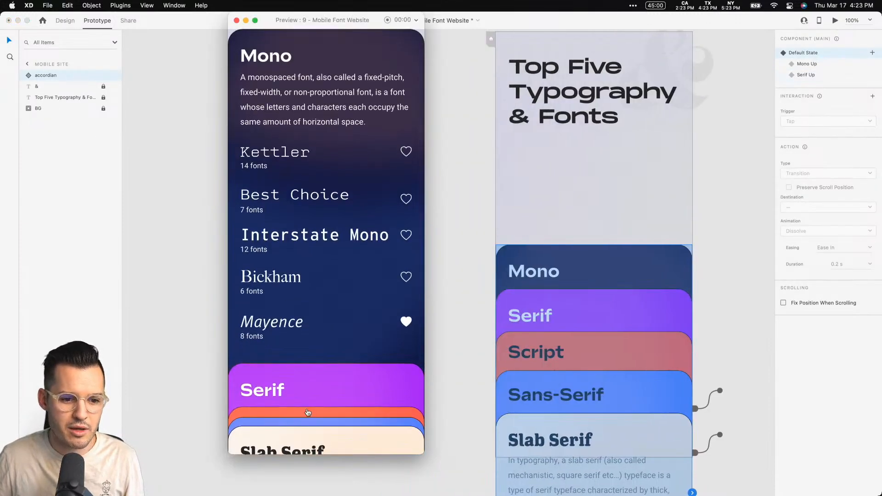
{"action": "left_click", "coordinate": [310, 393]}
{"action": "left_click", "coordinate": [299, 95]}
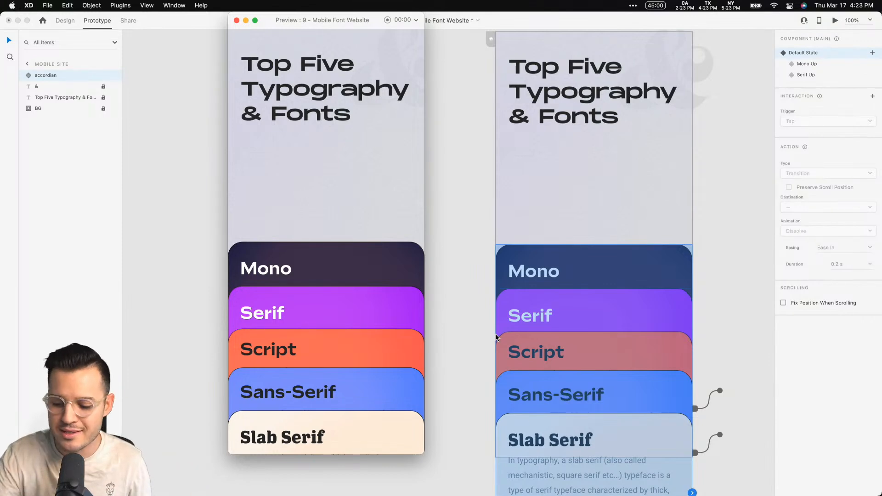
Switch to the browser's Discord challenge channel and open the cyberpunk Vertical Typography and Parallax Type submissions in separate tabs.
{"action": "key", "text": "ctrl+Left"}
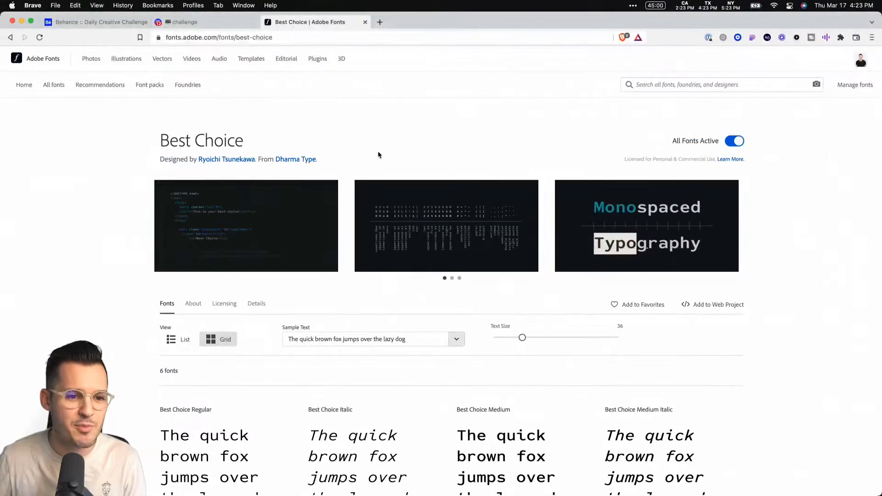
{"action": "left_click", "coordinate": [202, 23]}
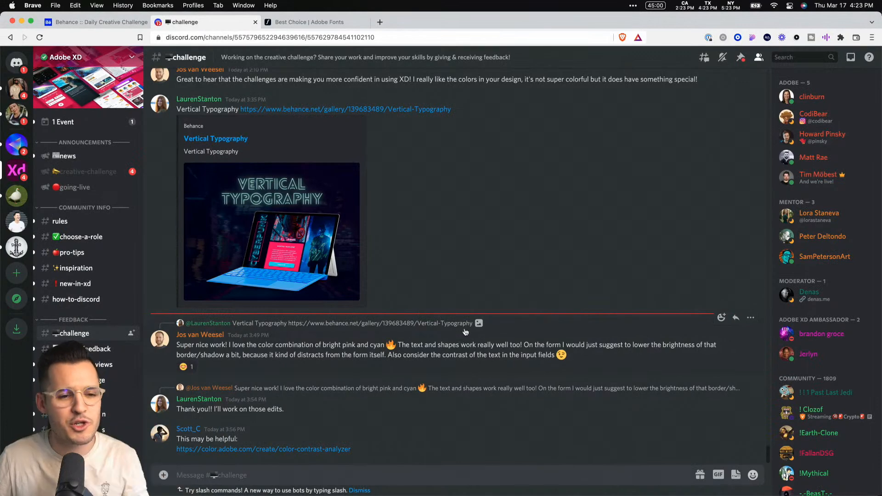
{"action": "left_click", "coordinate": [409, 115], "text": "super"}
{"action": "scroll", "coordinate": [487, 199], "scroll_direction": "up", "scroll_amount": 5}
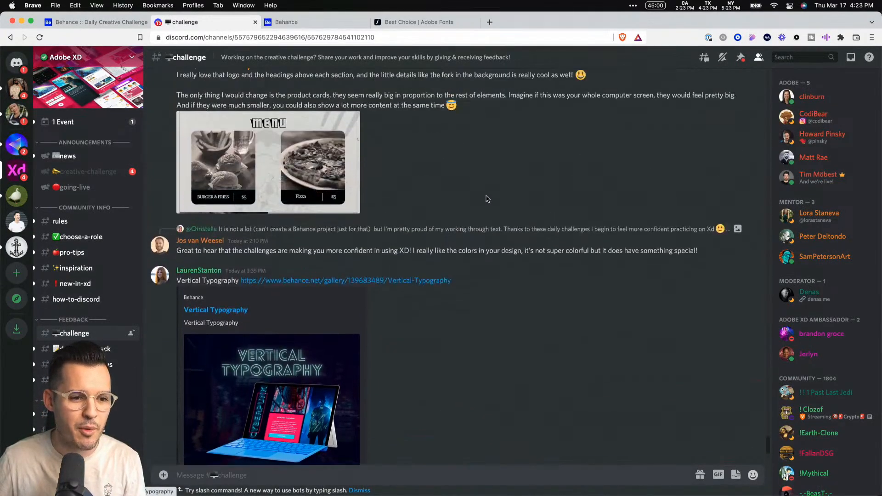
{"action": "scroll", "coordinate": [487, 199], "scroll_direction": "up", "scroll_amount": 10}
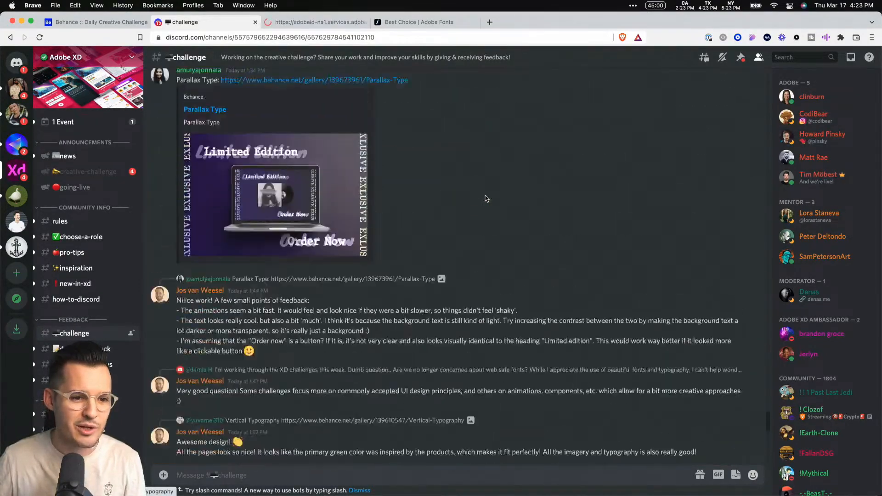
{"action": "left_click", "coordinate": [322, 188], "text": "super"}
Open the All in Bloom and Fashion Magazine Vertical Typography submissions from the challenge channel in separate tabs.
{"action": "scroll", "coordinate": [437, 252], "scroll_direction": "up", "scroll_amount": 7}
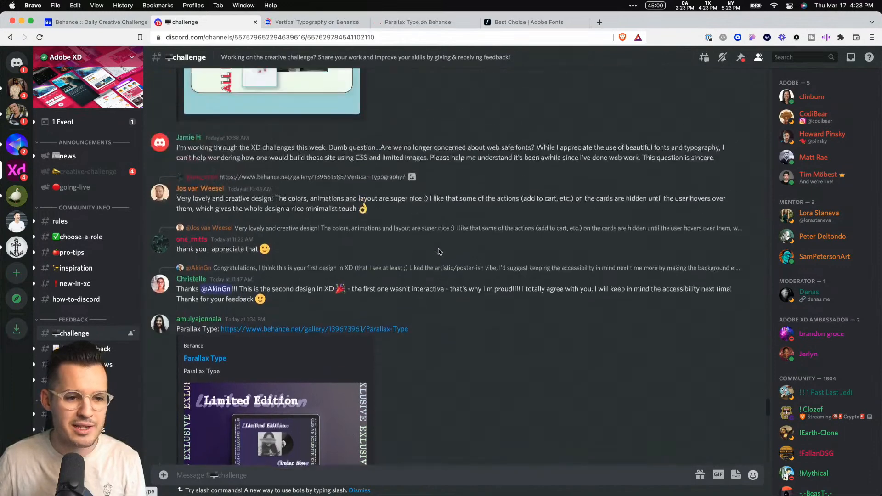
{"action": "scroll", "coordinate": [416, 213], "scroll_direction": "up", "scroll_amount": 3}
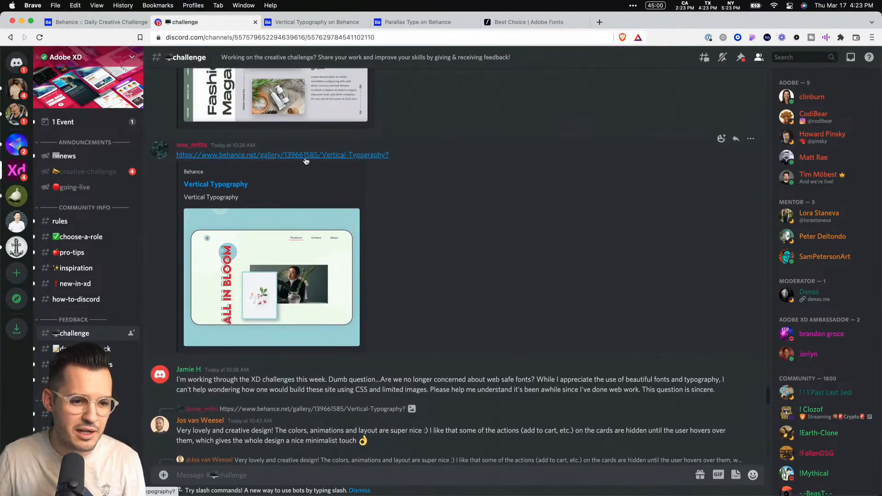
{"action": "left_click", "coordinate": [298, 155]}
{"action": "scroll", "coordinate": [298, 156], "scroll_direction": "up", "scroll_amount": 3}
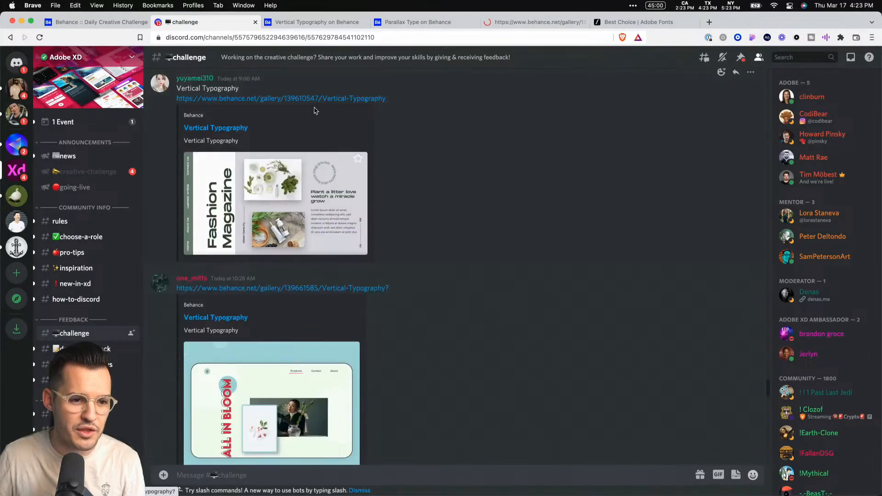
Launch the cyberpunk Vertical Typography interactive prototype on Behance and review its hero, category sections and community sign-up form.
{"action": "left_click", "coordinate": [318, 22]}
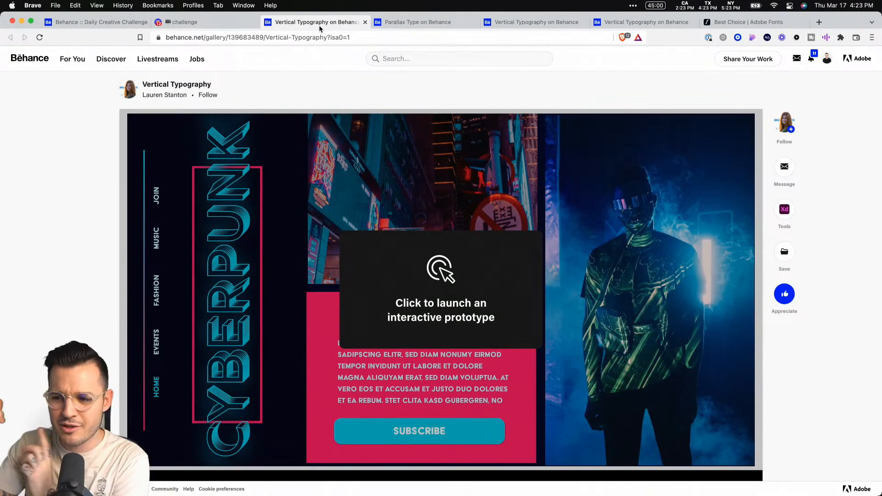
{"action": "left_click", "coordinate": [389, 289]}
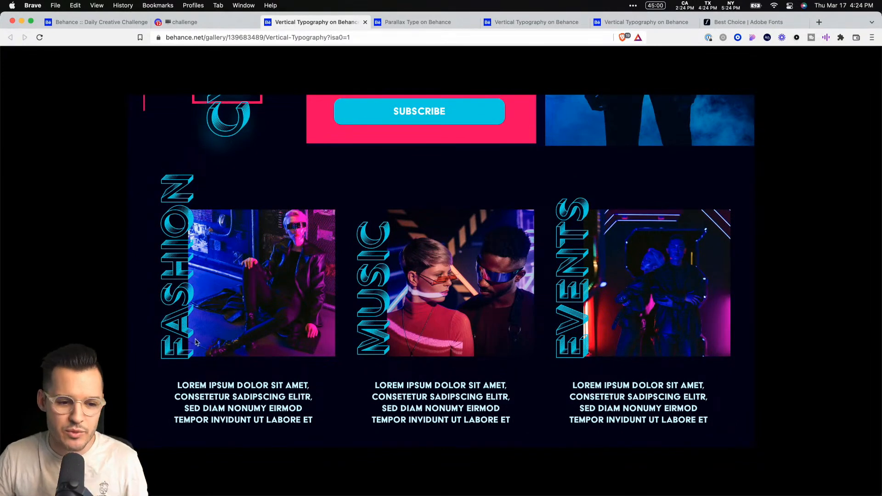
{"action": "scroll", "coordinate": [254, 408], "scroll_direction": "down", "scroll_amount": 10}
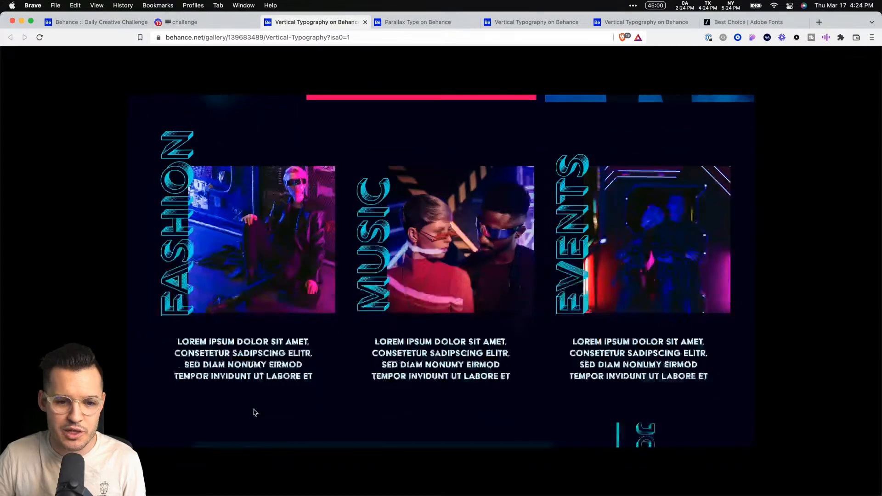
{"action": "scroll", "coordinate": [382, 311], "scroll_direction": "down", "scroll_amount": 2}
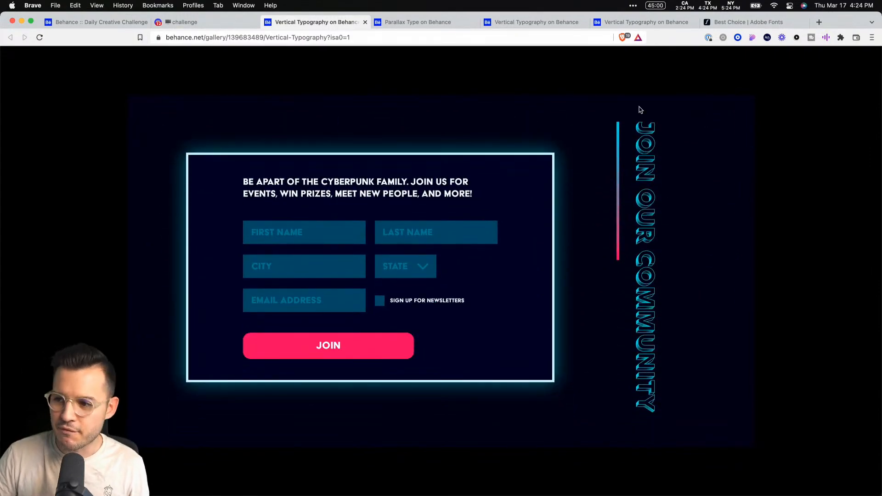
{"action": "scroll", "coordinate": [426, 283], "scroll_direction": "up", "scroll_amount": 2}
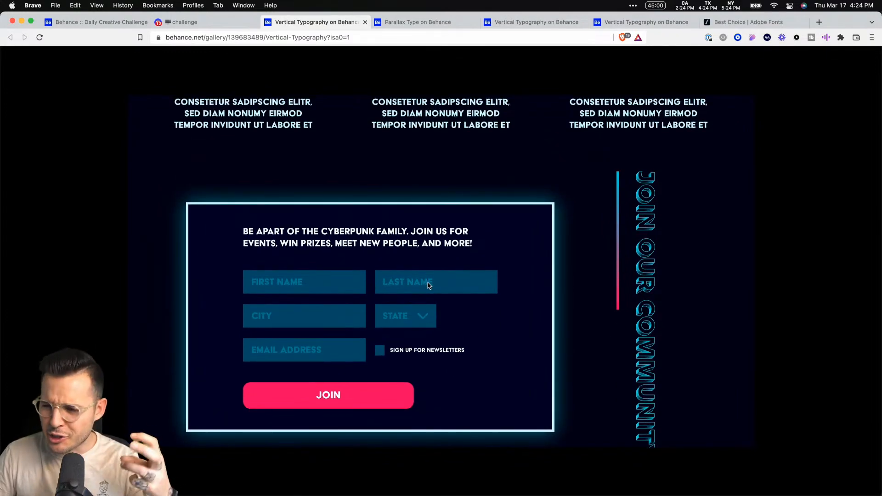
{"action": "scroll", "coordinate": [427, 286], "scroll_direction": "up", "scroll_amount": 14}
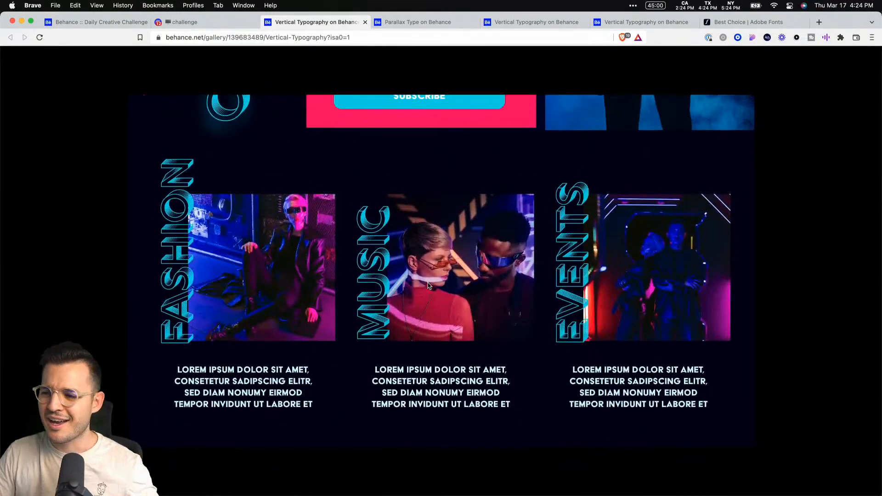
{"action": "scroll", "coordinate": [428, 285], "scroll_direction": "up", "scroll_amount": 10}
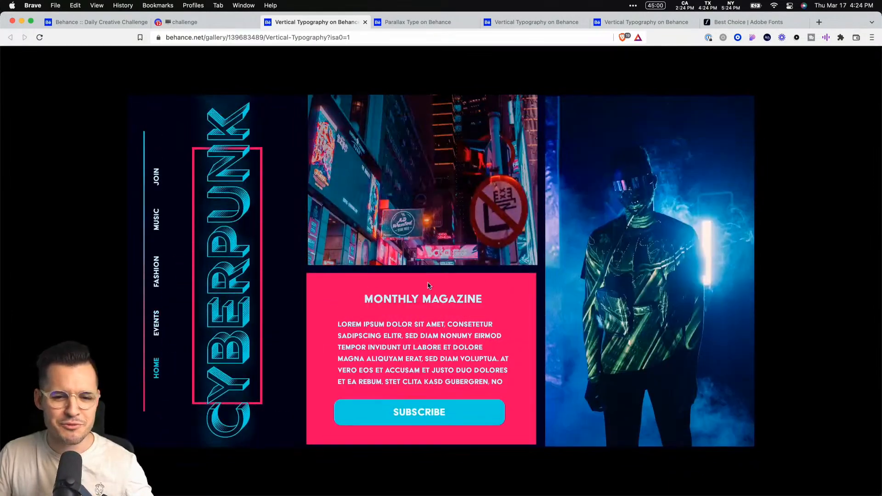
Review the Parallax Type project on Behance and play its Limited Edition animation video.
{"action": "left_click", "coordinate": [438, 27]}
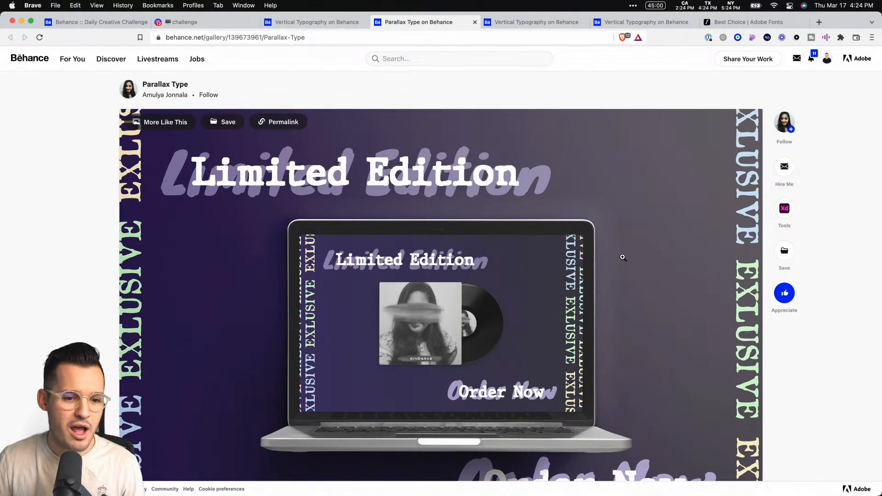
{"action": "scroll", "coordinate": [622, 257], "scroll_direction": "down", "scroll_amount": 20}
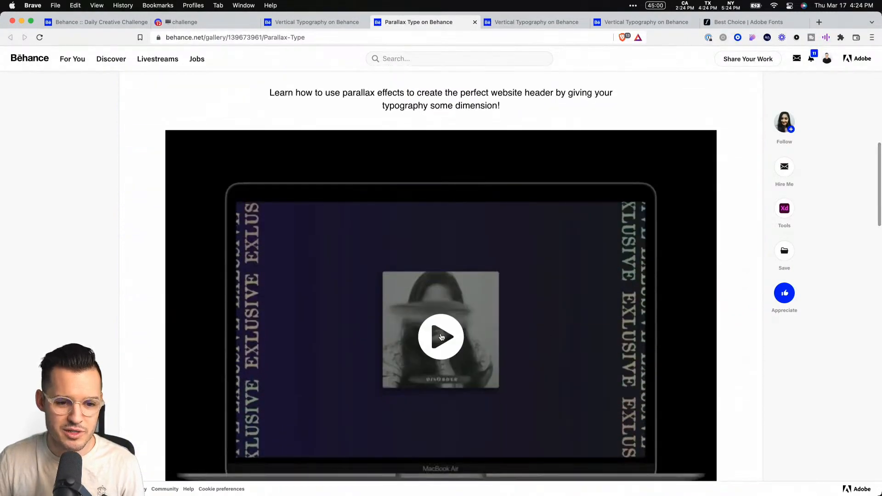
{"action": "left_click", "coordinate": [442, 337]}
{"action": "scroll", "coordinate": [673, 291], "scroll_direction": "down", "scroll_amount": 3}
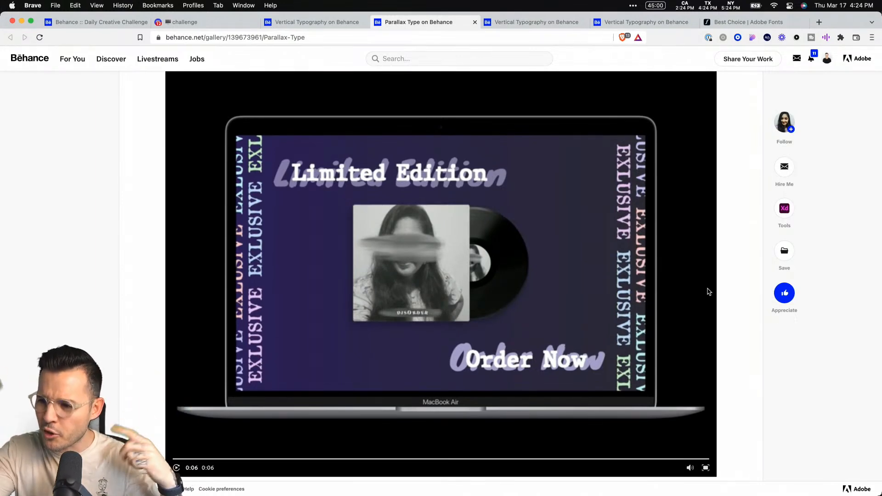
{"action": "scroll", "coordinate": [707, 291], "scroll_direction": "up", "scroll_amount": 5}
{"action": "scroll", "coordinate": [668, 308], "scroll_direction": "up", "scroll_amount": 2}
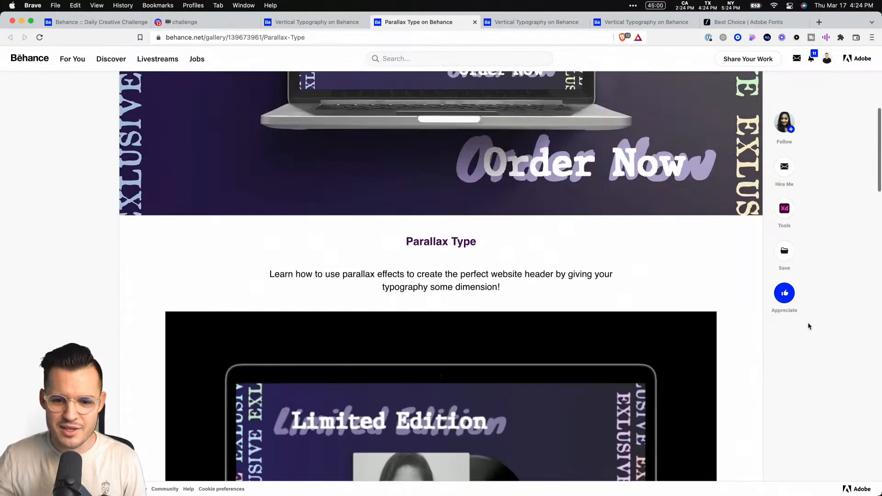
Review the All in Bloom Vertical Typography project's mockups, color palette, Lemon Milk type section and full page layout, and play its prototype video.
{"action": "left_click", "coordinate": [523, 26]}
{"action": "scroll", "coordinate": [583, 183], "scroll_direction": "down", "scroll_amount": 3}
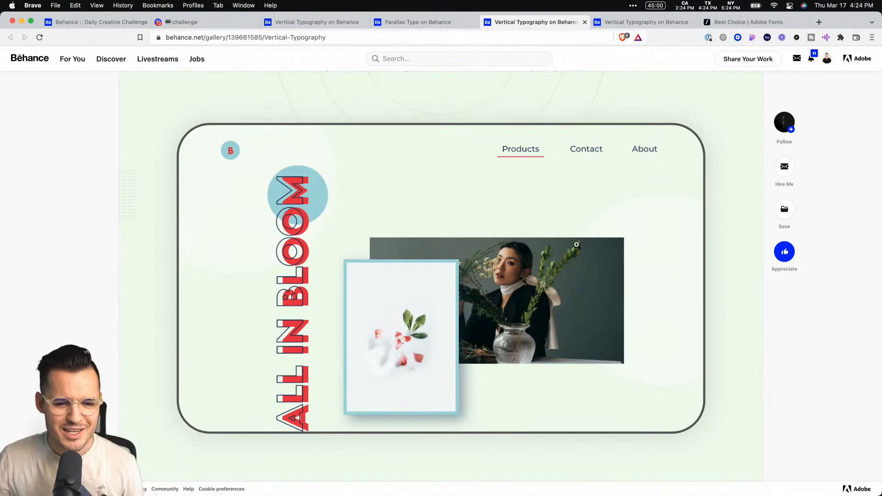
{"action": "scroll", "coordinate": [576, 245], "scroll_direction": "down", "scroll_amount": 10}
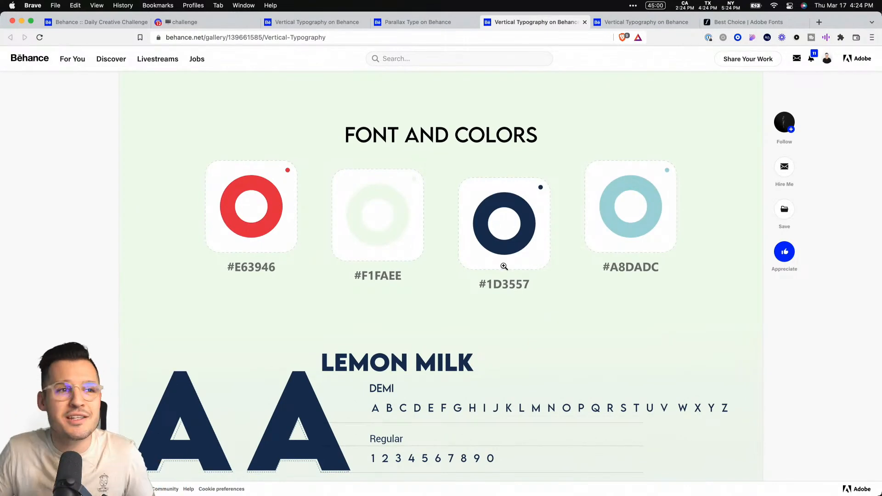
{"action": "scroll", "coordinate": [504, 266], "scroll_direction": "down", "scroll_amount": 15}
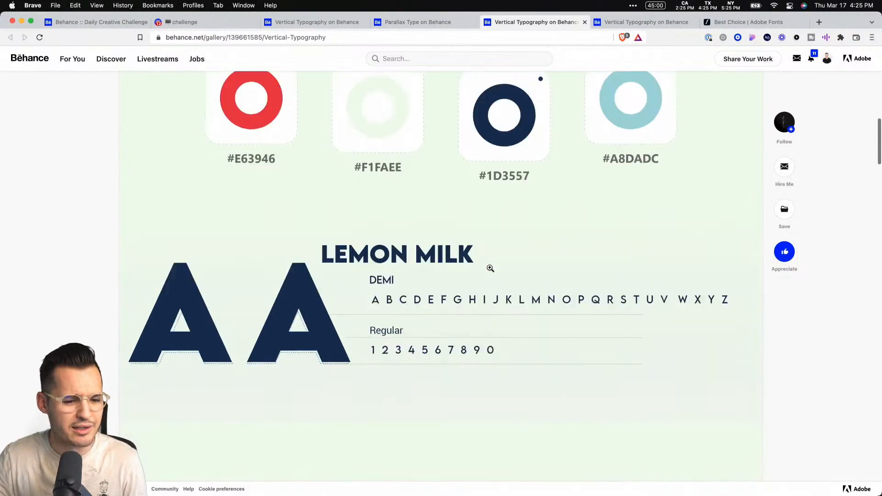
{"action": "scroll", "coordinate": [488, 270], "scroll_direction": "down", "scroll_amount": 13}
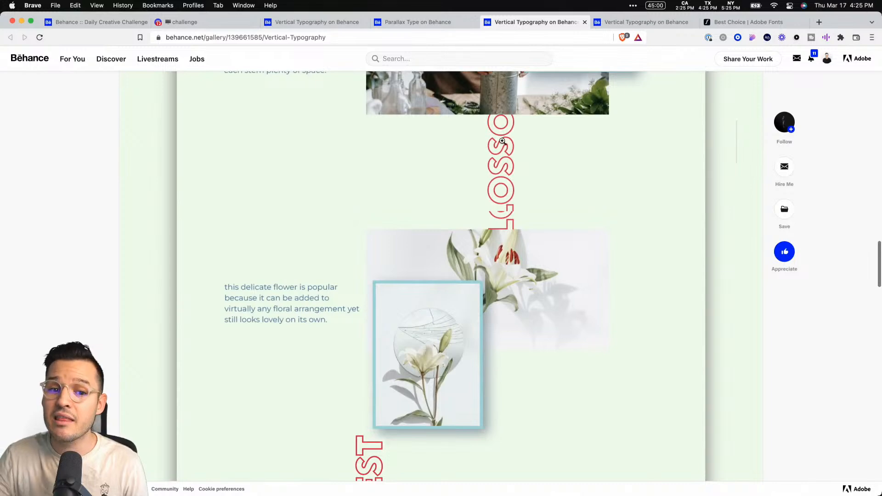
{"action": "scroll", "coordinate": [502, 142], "scroll_direction": "up", "scroll_amount": 2}
{"action": "scroll", "coordinate": [506, 164], "scroll_direction": "up", "scroll_amount": 12}
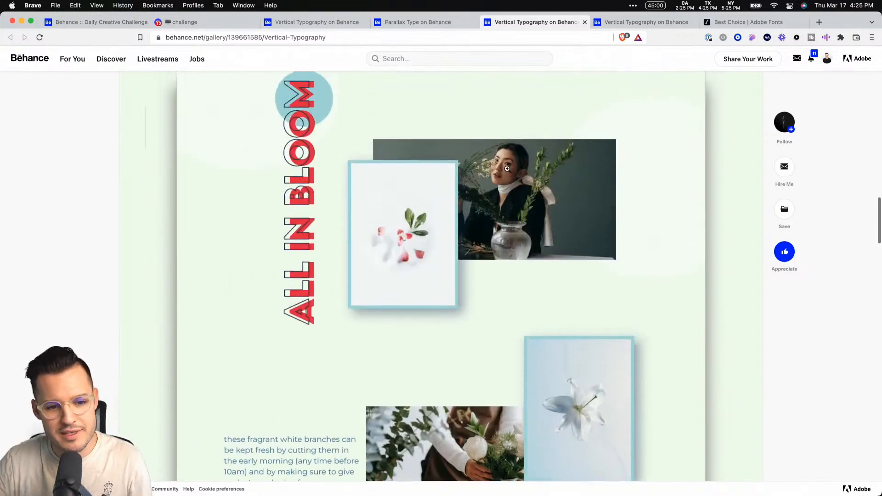
{"action": "scroll", "coordinate": [507, 169], "scroll_direction": "down", "scroll_amount": 3}
{"action": "scroll", "coordinate": [507, 169], "scroll_direction": "down", "scroll_amount": 10}
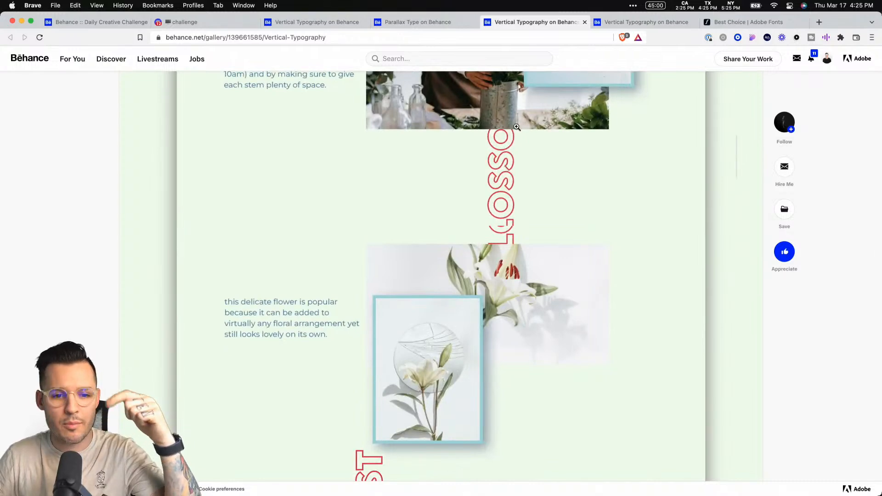
{"action": "scroll", "coordinate": [519, 281], "scroll_direction": "down", "scroll_amount": 12}
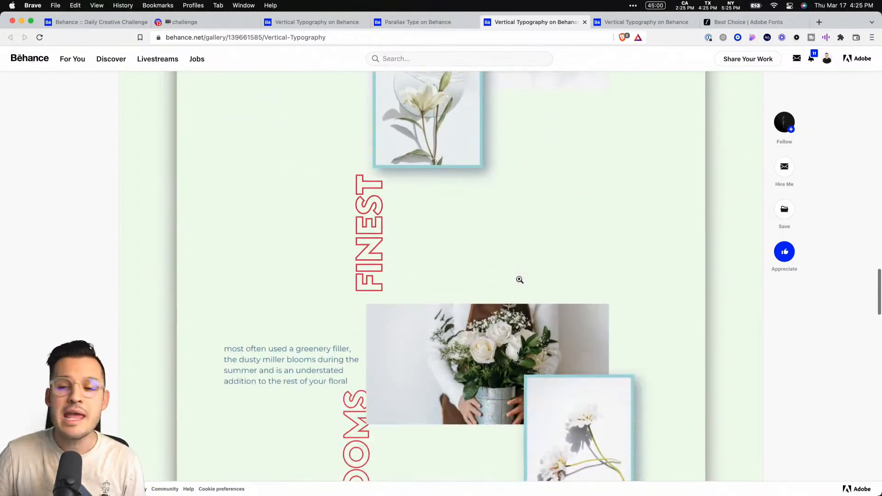
{"action": "scroll", "coordinate": [525, 278], "scroll_direction": "down", "scroll_amount": 20}
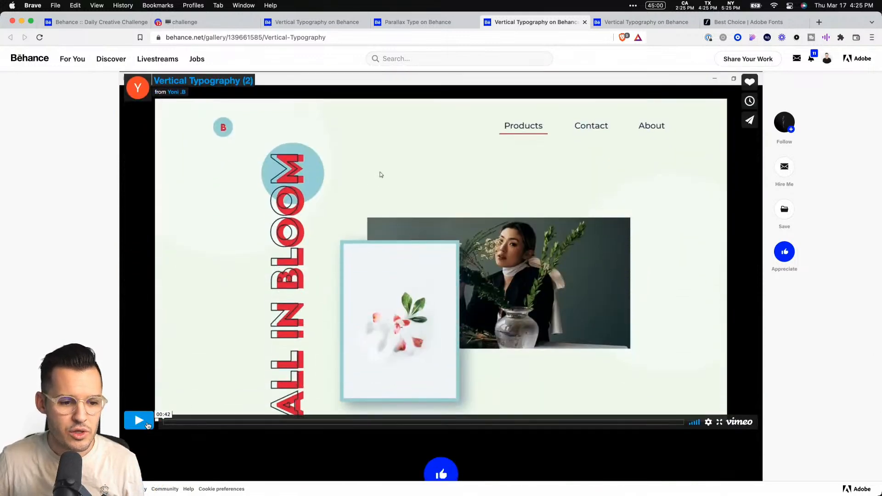
{"action": "left_click", "coordinate": [146, 424]}
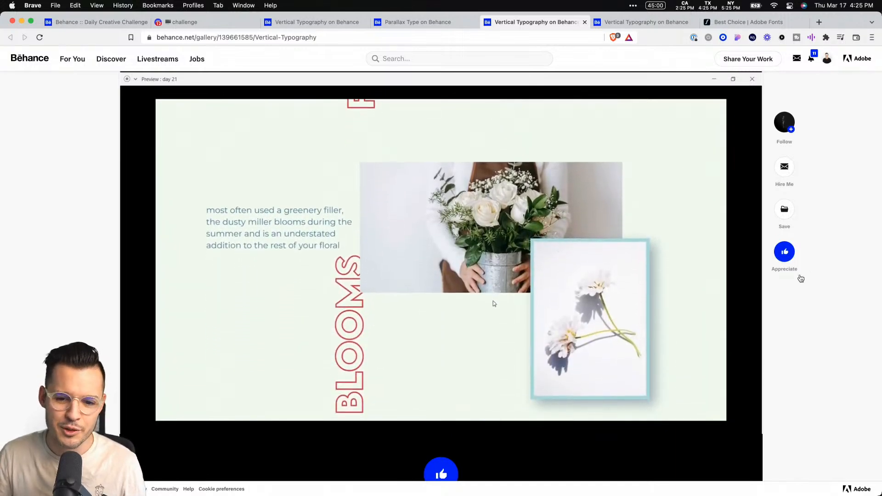
Review the Fashion Magazine Vertical Typography project's hero and All Images screens on Behance, and appreciate the project.
{"action": "key", "text": "ctrl+Tab"}
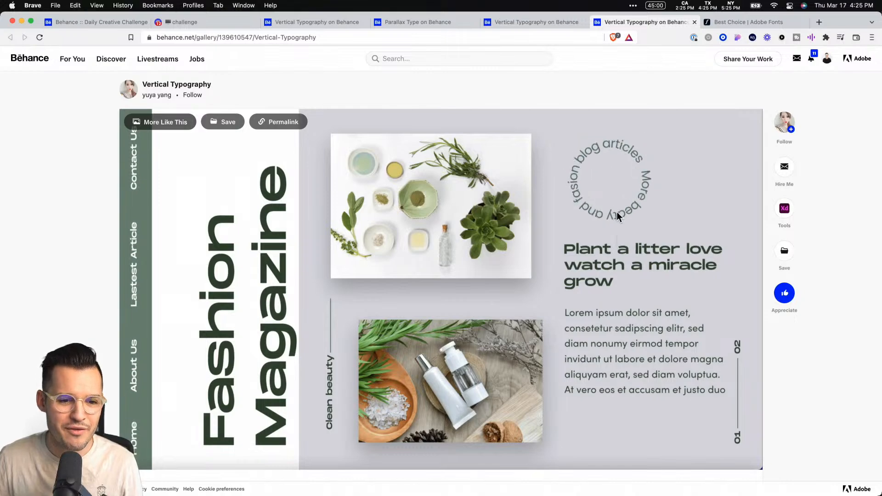
{"action": "scroll", "coordinate": [620, 219], "scroll_direction": "down", "scroll_amount": 10}
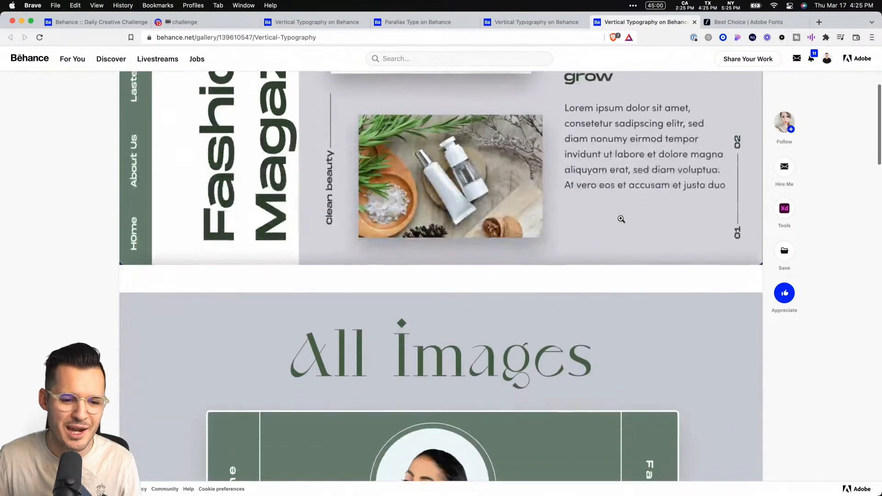
{"action": "scroll", "coordinate": [675, 219], "scroll_direction": "down", "scroll_amount": 15}
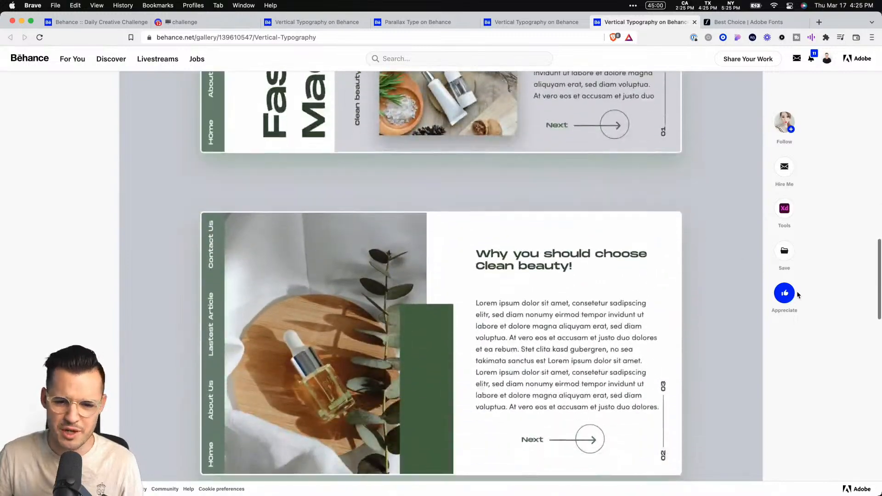
{"action": "left_click", "coordinate": [788, 295]}
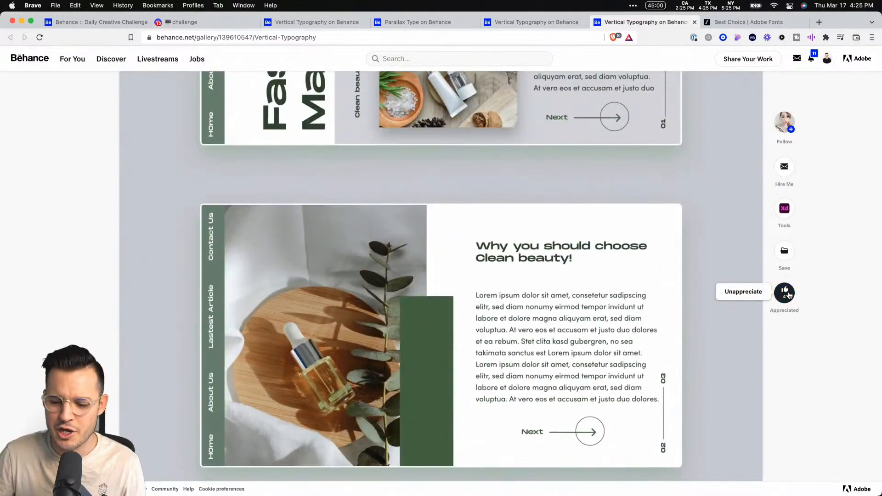